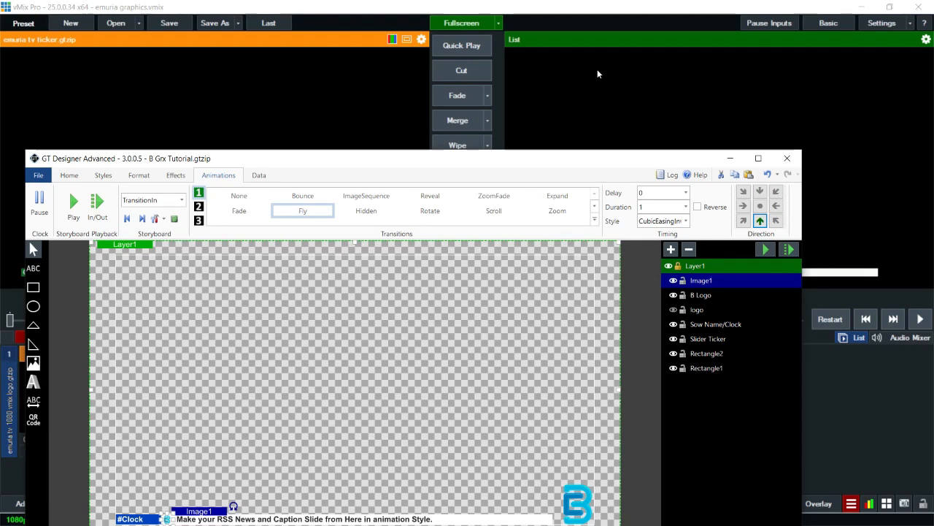
Step: Move the GT Designer window into view and maximize it
left_click_drag(582, 165, 605, 40)
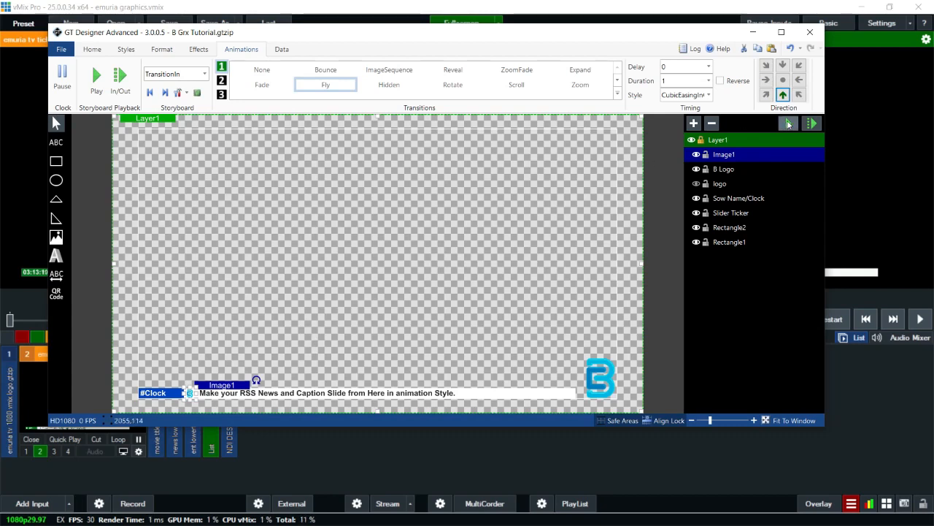
left_click(788, 123)
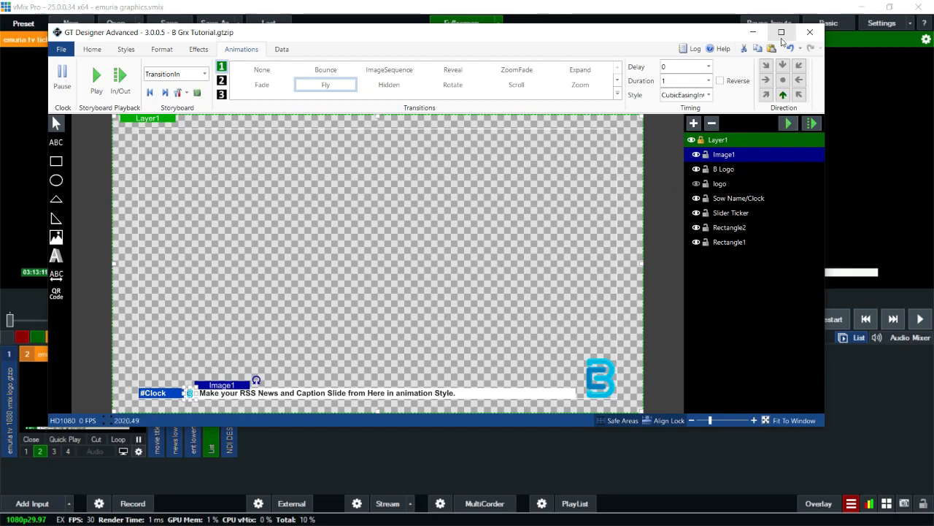
left_click(781, 32)
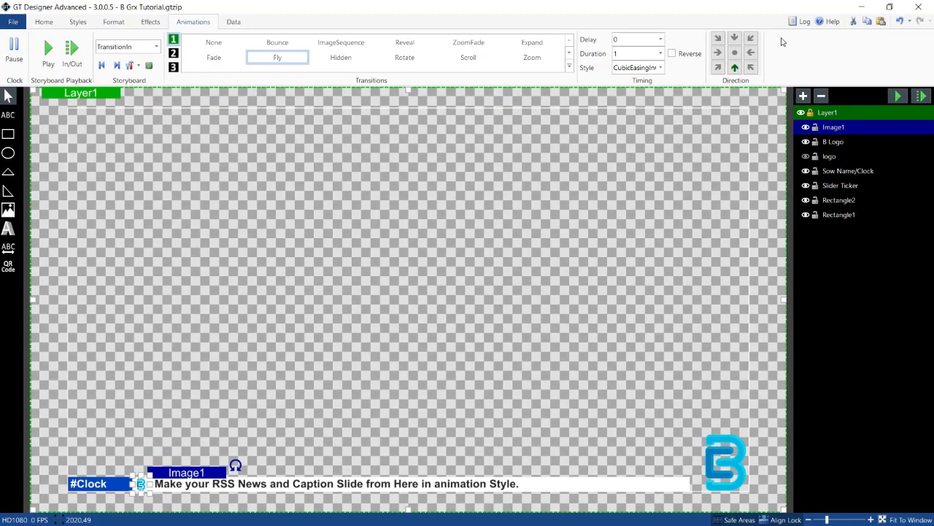
Step: Delete the Slider Ticker text layer from the bottom bar
left_click(458, 223)
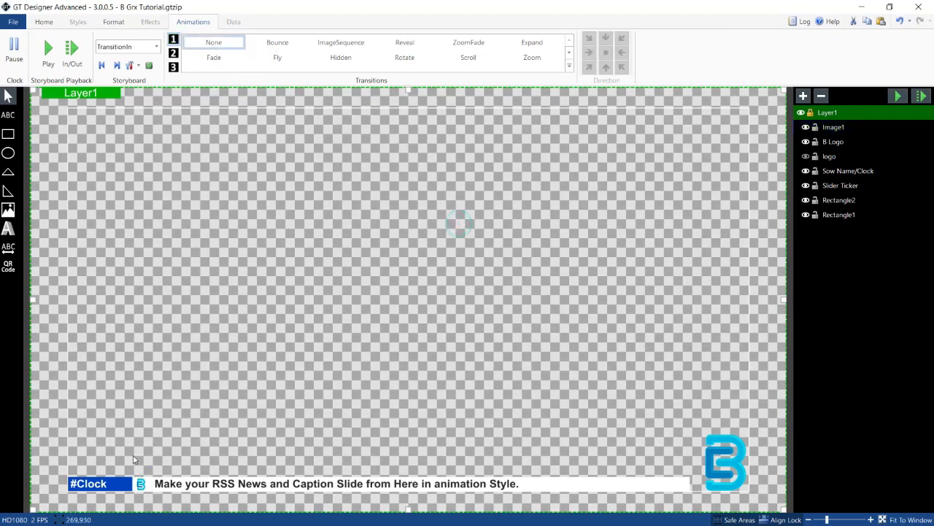
left_click(96, 483)
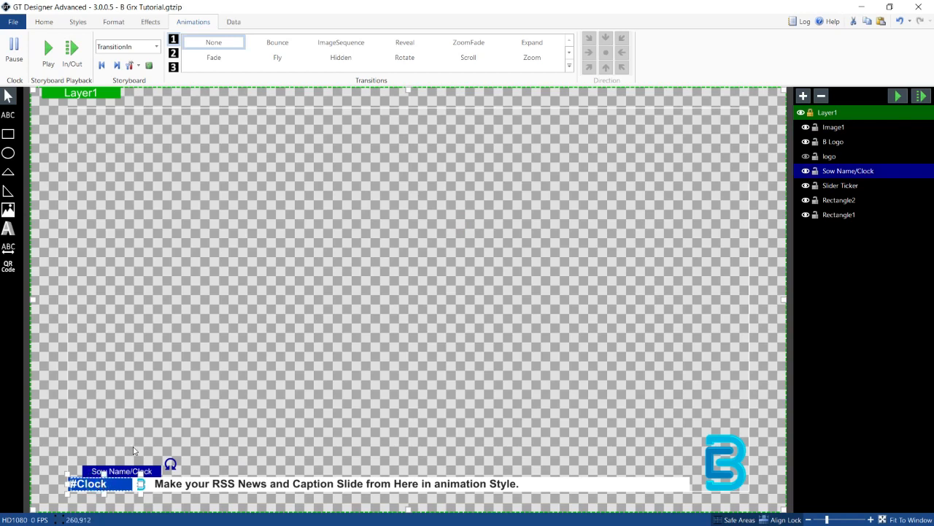
left_click(314, 402)
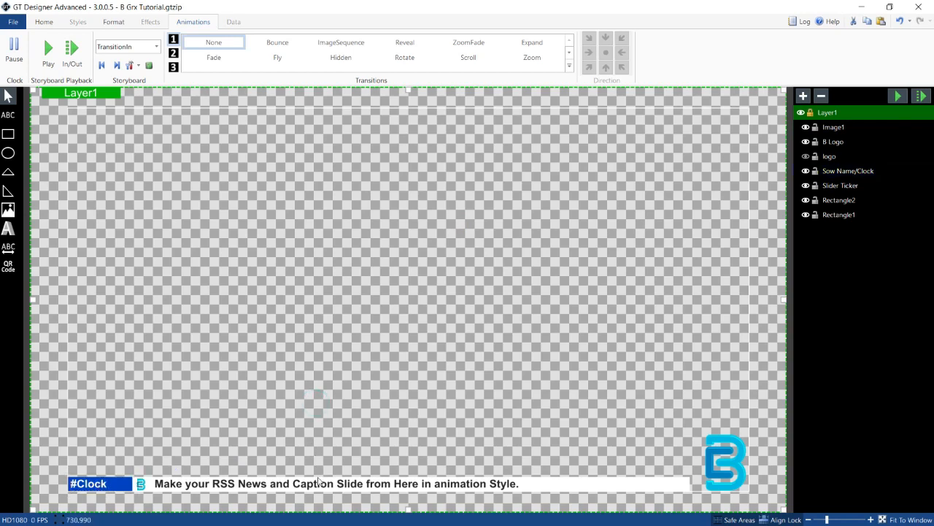
left_click(321, 485)
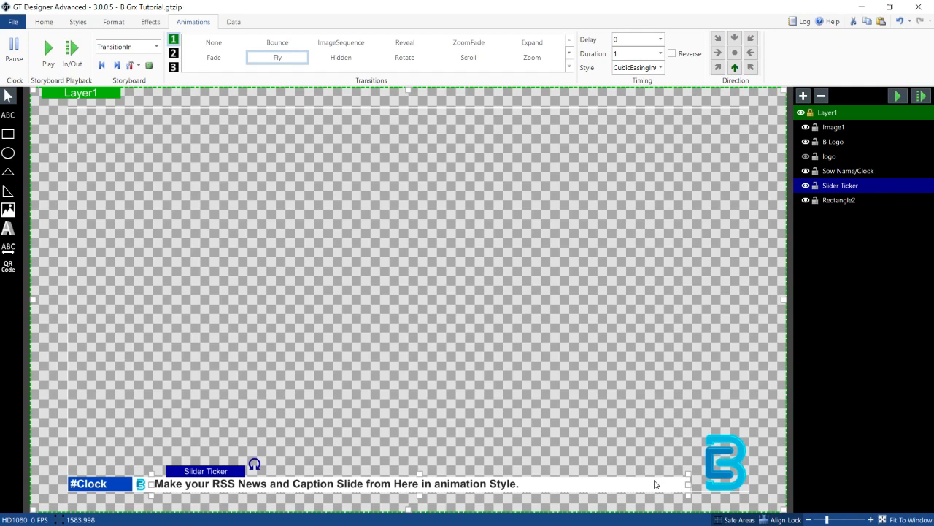
key("Delete")
Step: Delete the white bar rectangle and the small B image beside the clock
left_click(607, 489)
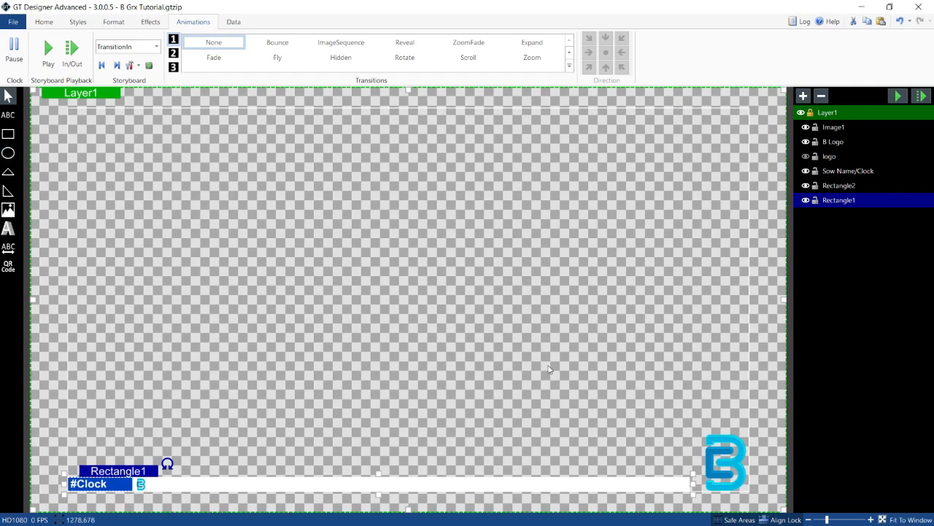
key("Delete")
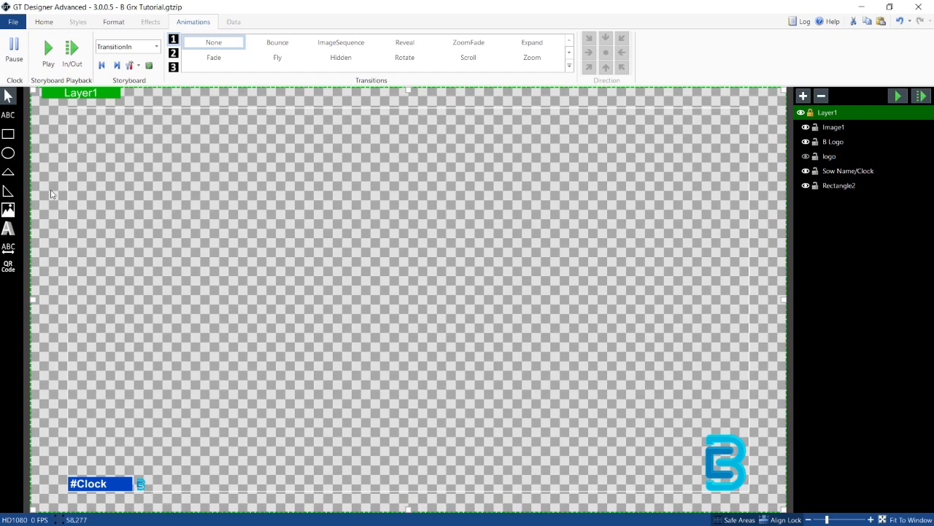
left_click(142, 483)
key("Delete")
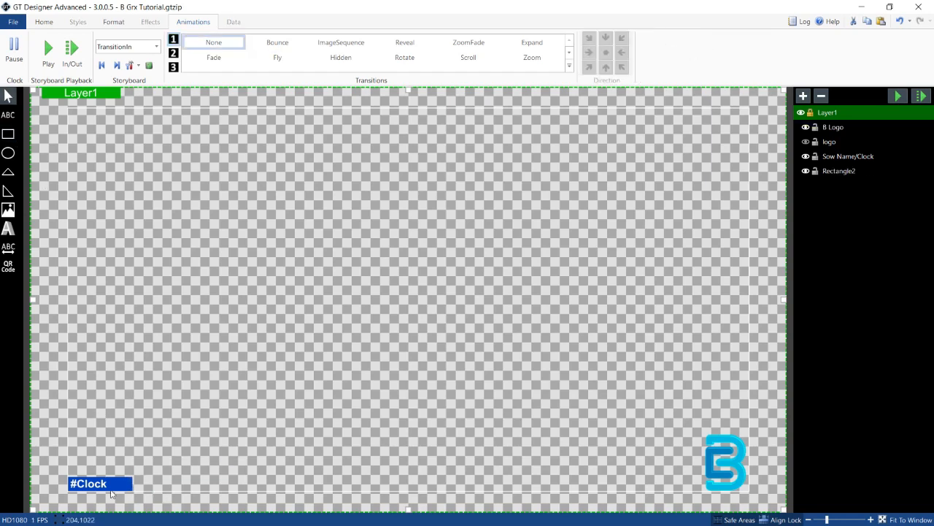
Step: Draw a new rectangle bar from the clock's right edge to the B logo along the bottom
left_click(116, 487)
left_click(245, 471)
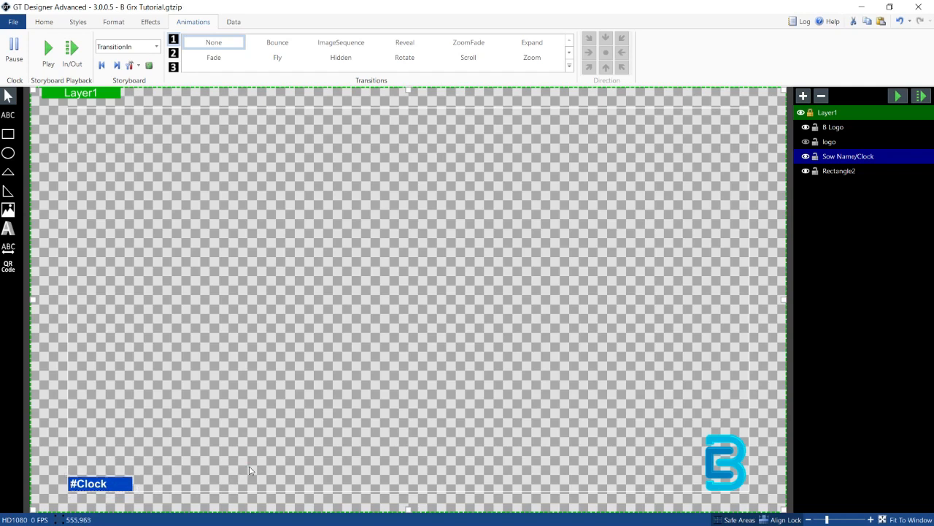
left_click(9, 134)
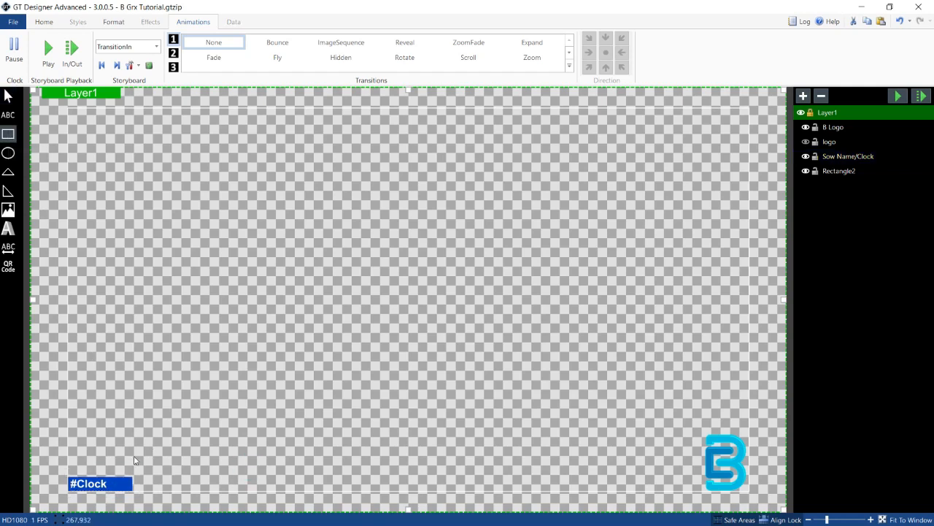
left_click_drag(134, 481, 704, 494)
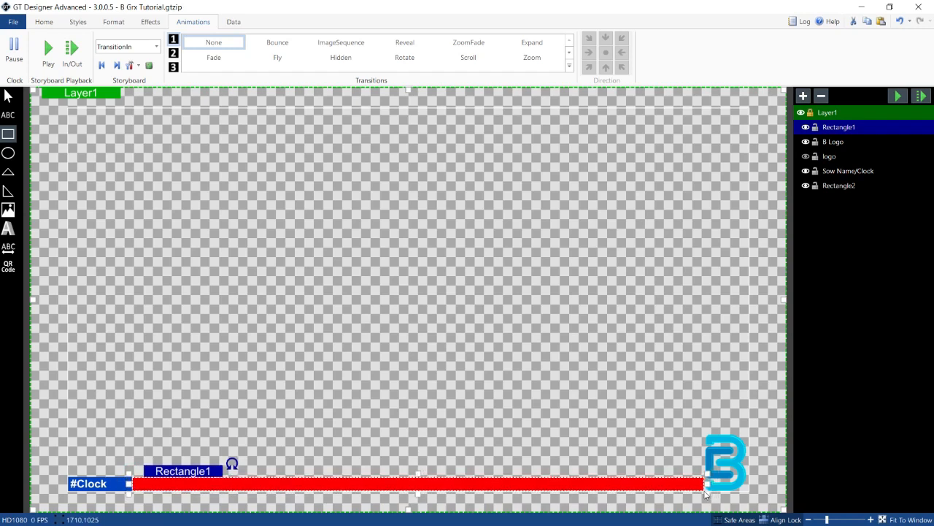
left_click(581, 407)
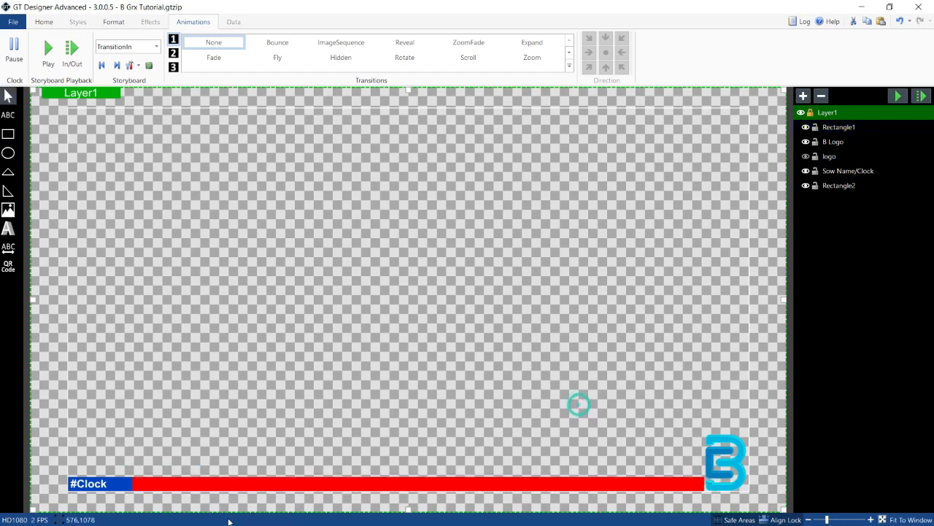
Step: Narrow the clock box slightly so its right edge meets the new bar
left_click(113, 490)
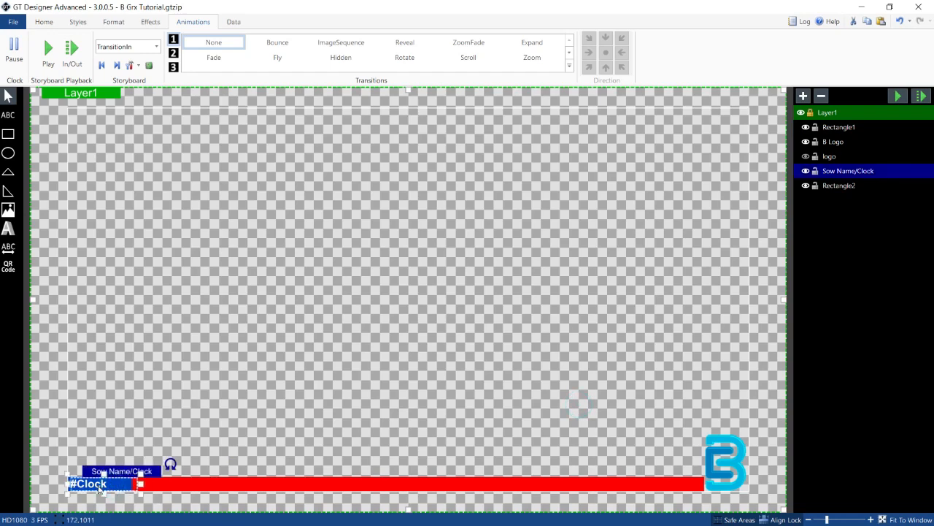
left_click_drag(140, 486, 135, 484)
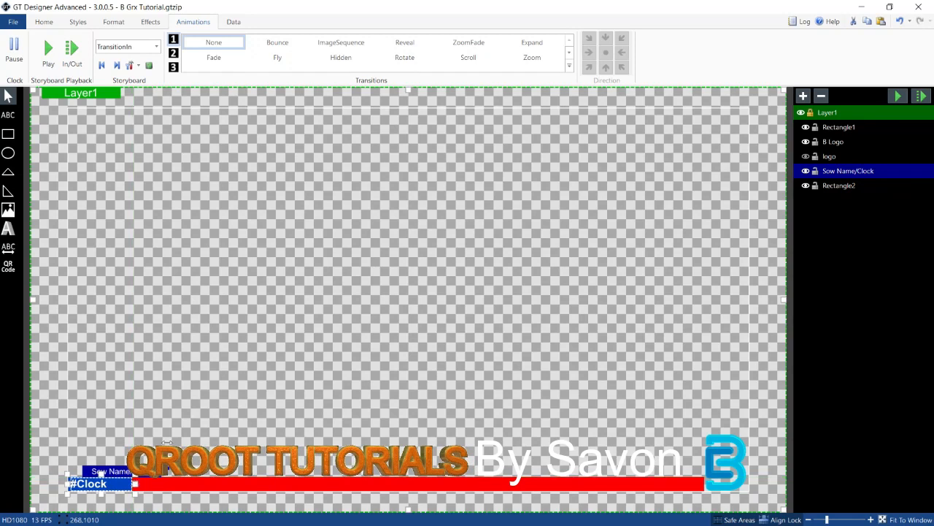
left_click(188, 416)
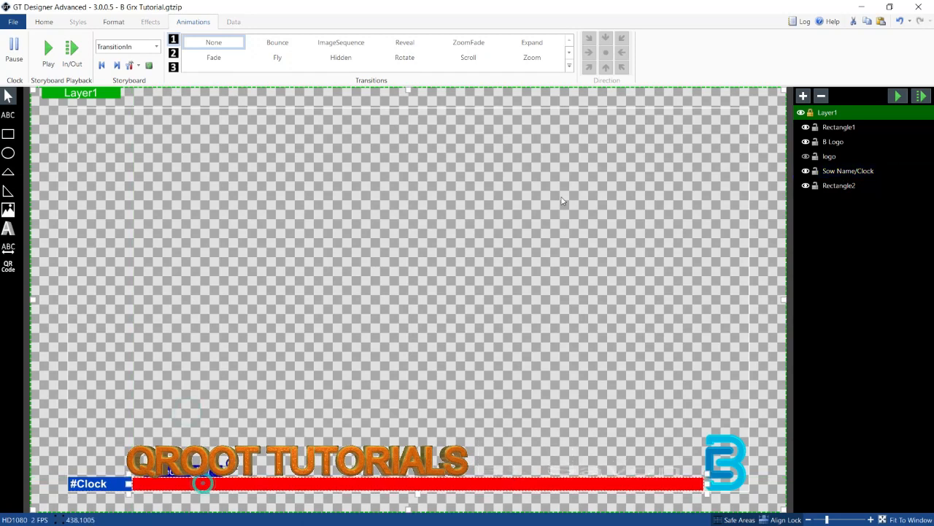
Step: Set the new bar's fill color to white
left_click(204, 486)
left_click(50, 22)
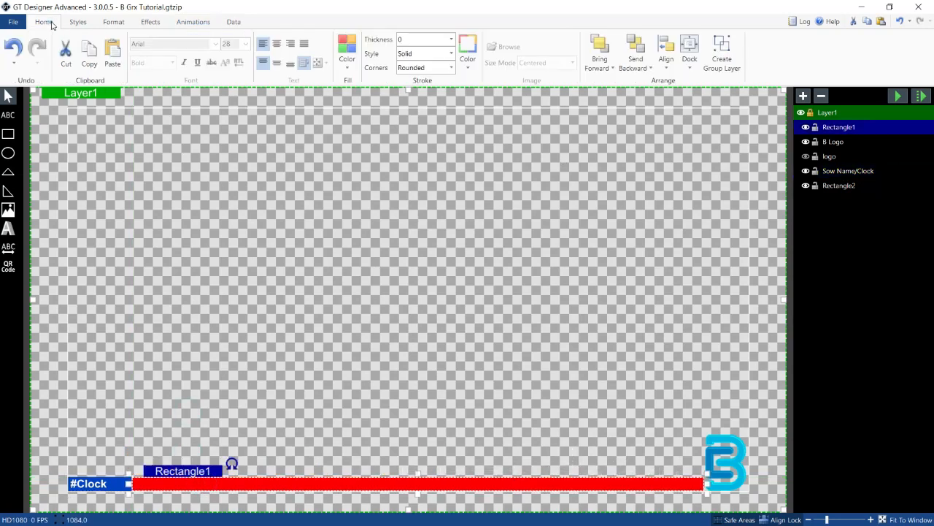
left_click(346, 53)
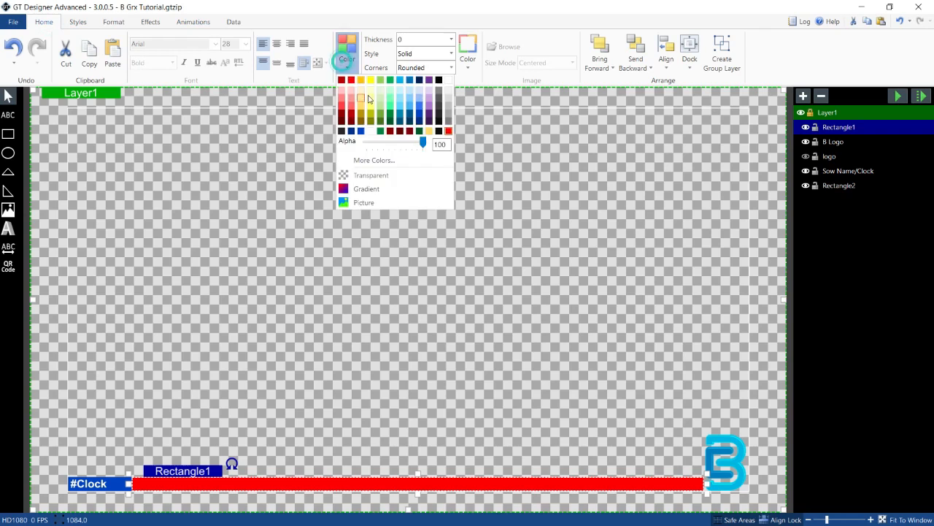
left_click(448, 80)
left_click(328, 250)
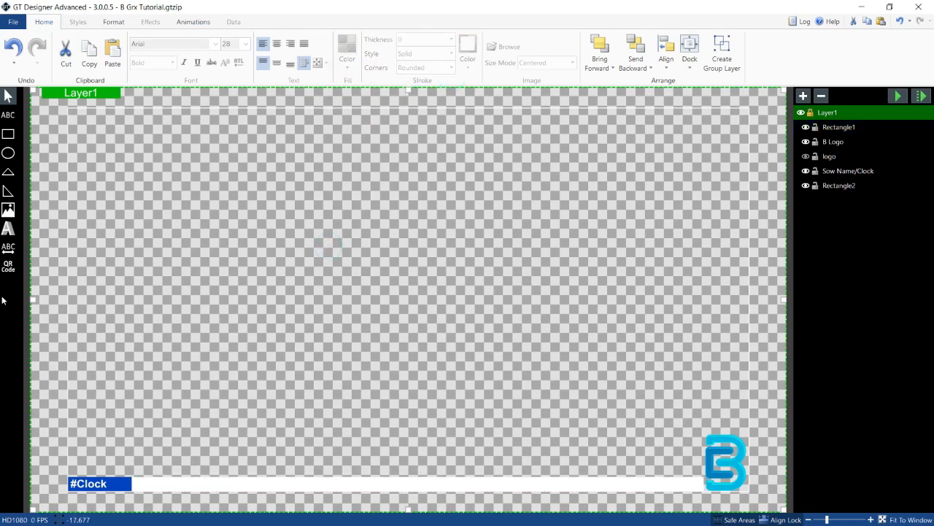
Step: Change the clock layer's fill to a blue swatch from the palette
left_click(126, 486)
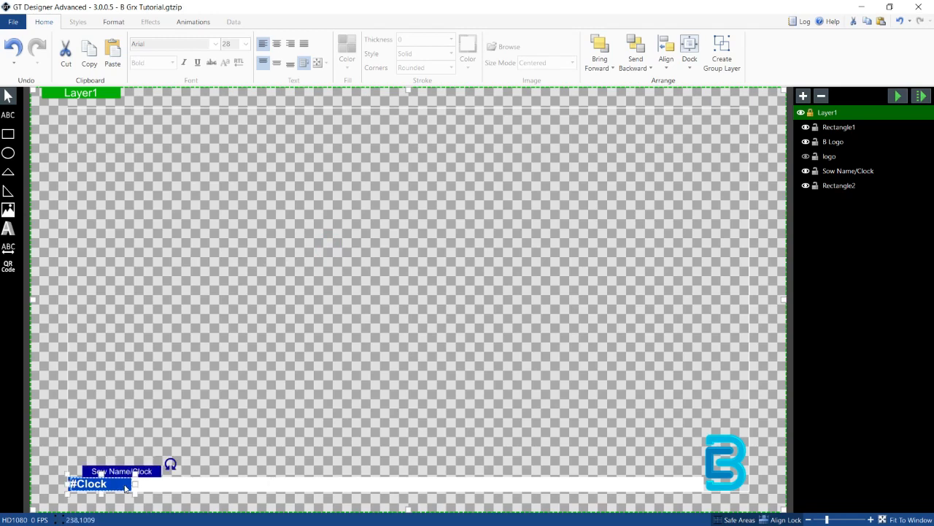
left_click(346, 52)
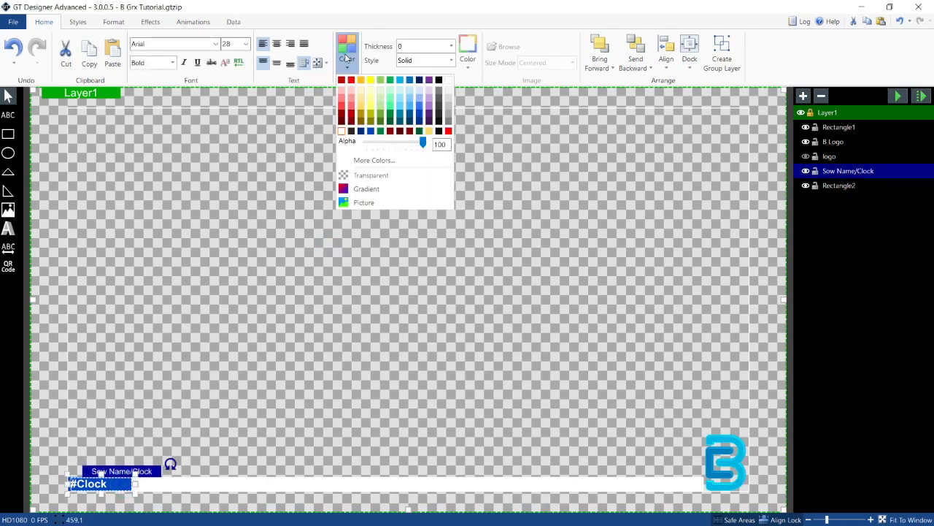
left_click(398, 115)
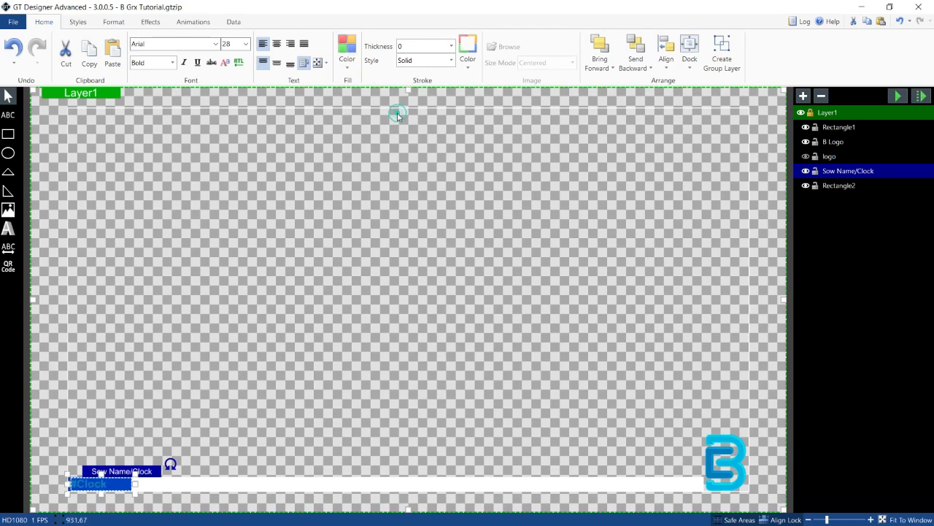
left_click(343, 263)
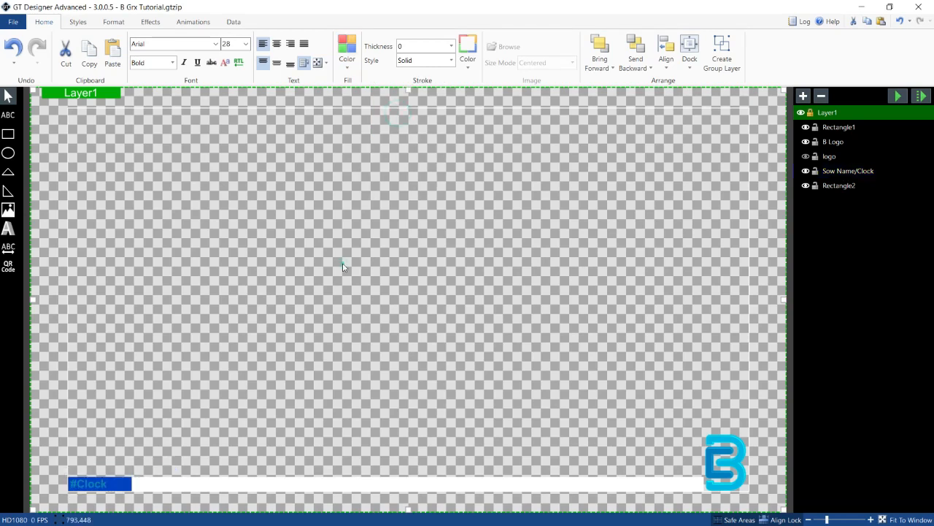
Step: Hide the white bar and the clock text layers in the layer list
left_click(834, 129)
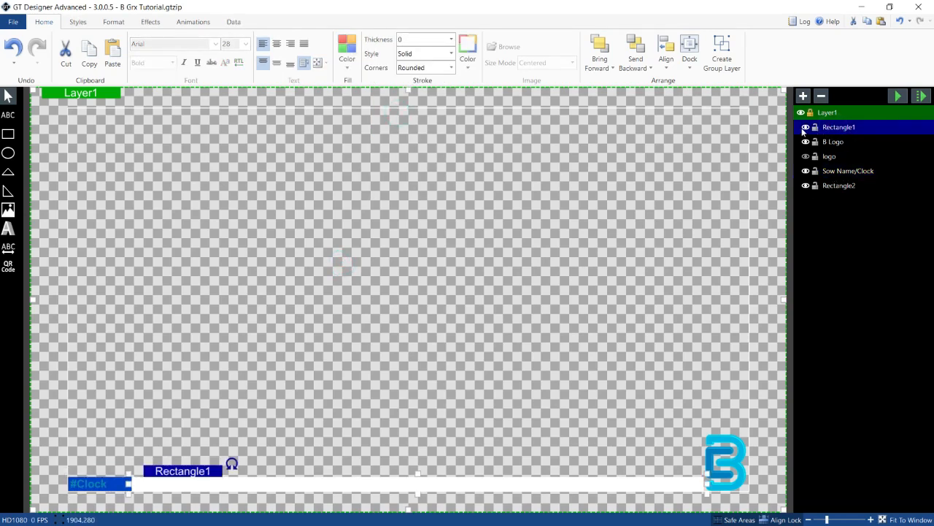
left_click(805, 128)
left_click(806, 128)
left_click(806, 128)
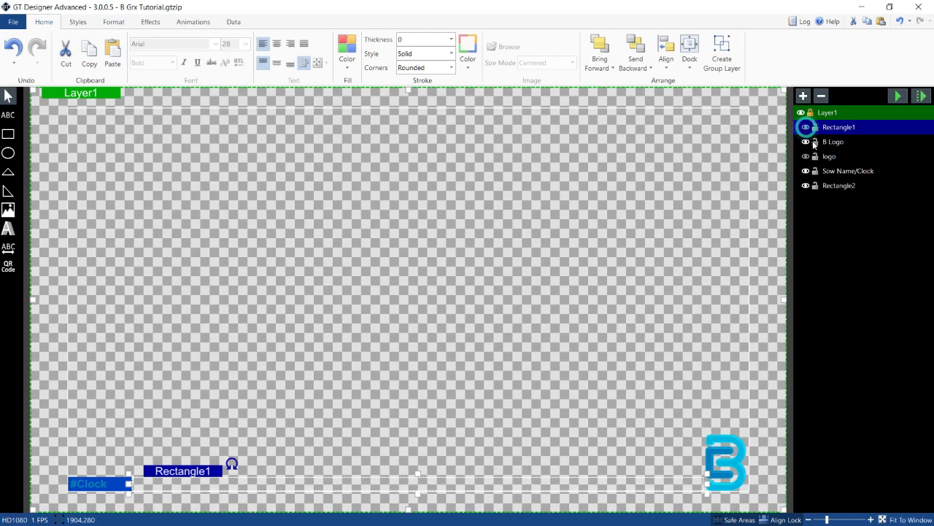
left_click(806, 142)
left_click(806, 141)
left_click(834, 170)
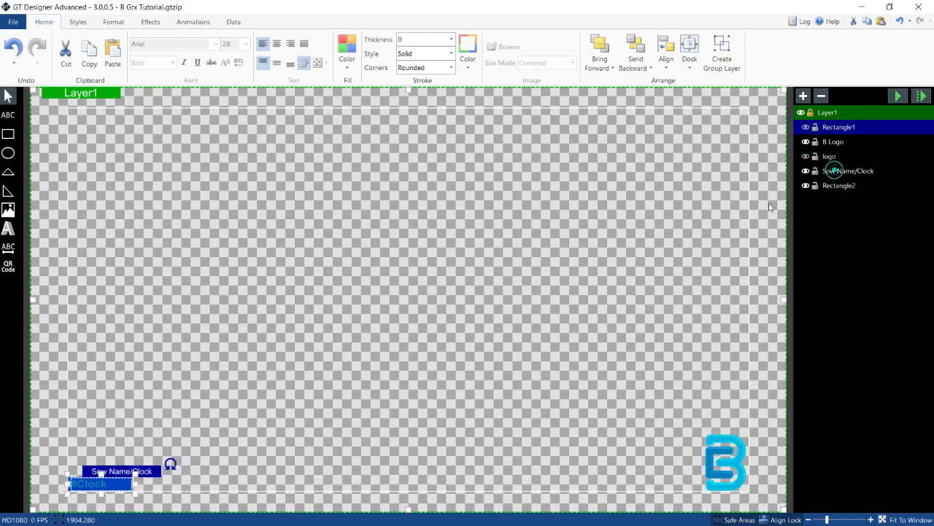
Step: Set the Rectangle2 background's fill to a blue swatch from the palette
left_click(825, 185)
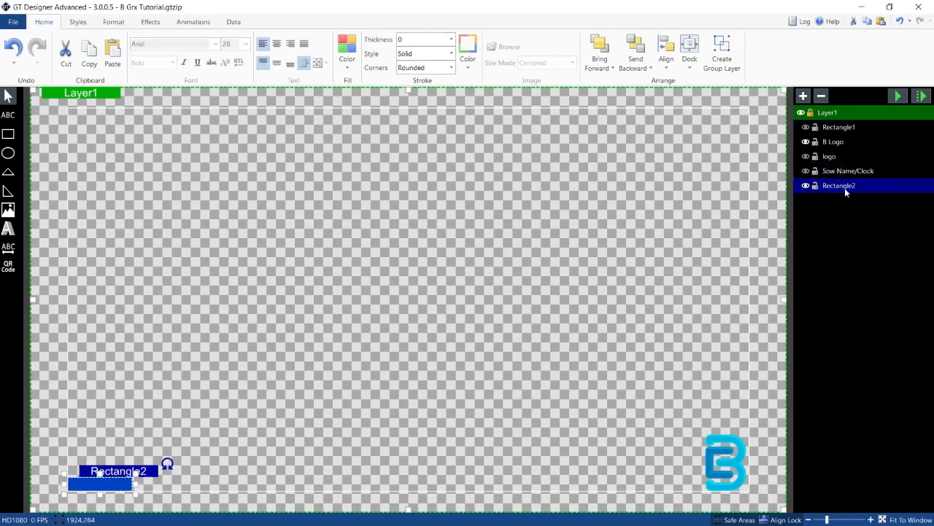
left_click(347, 57)
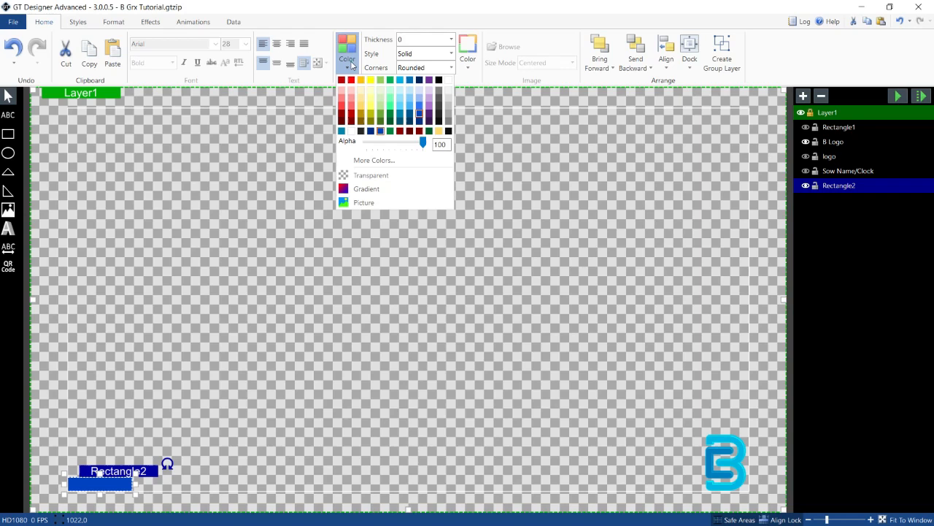
left_click(410, 110)
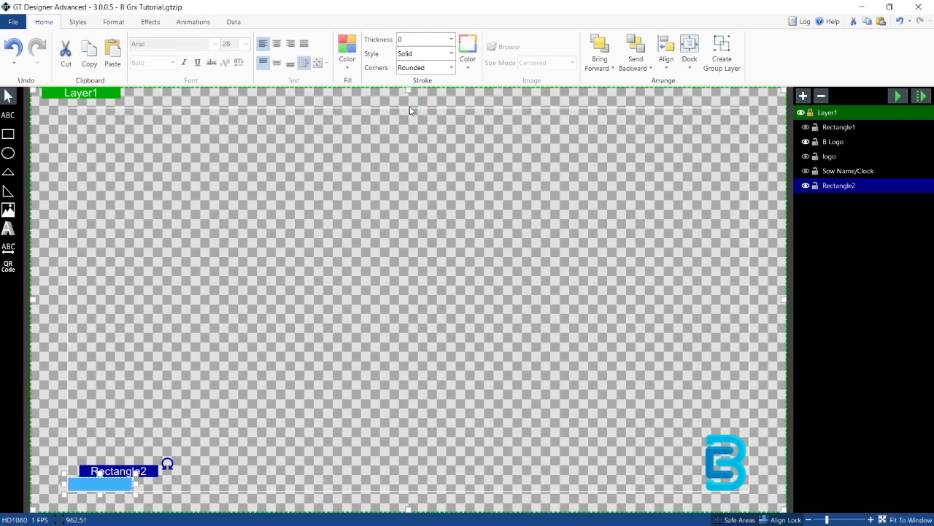
left_click(347, 55)
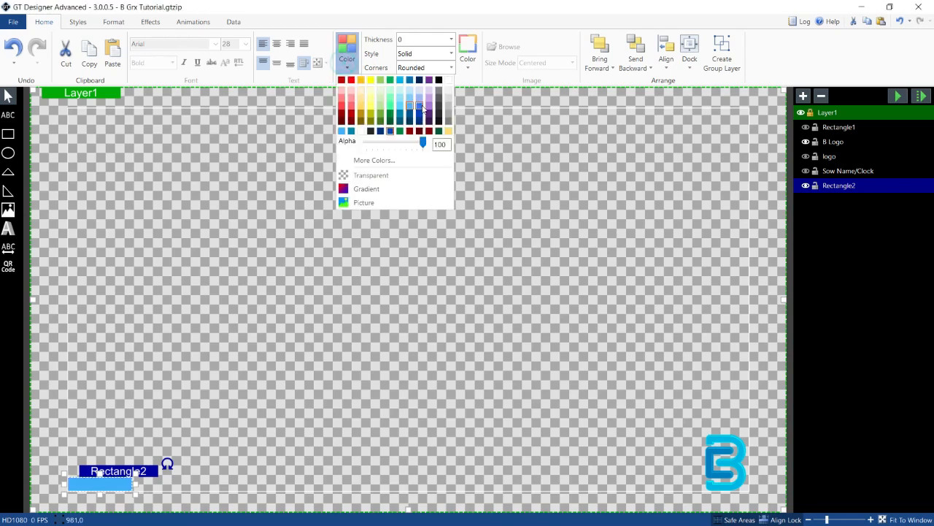
left_click(419, 107)
left_click(401, 219)
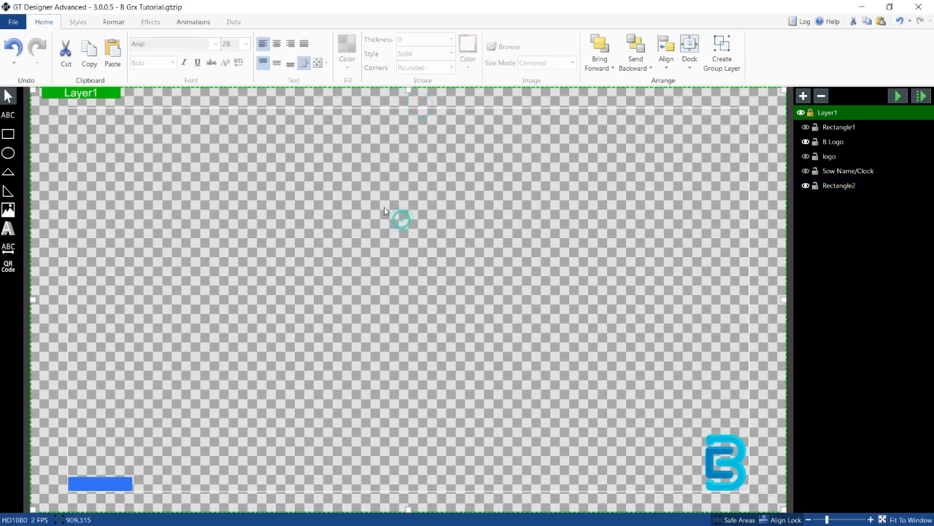
left_click(113, 483)
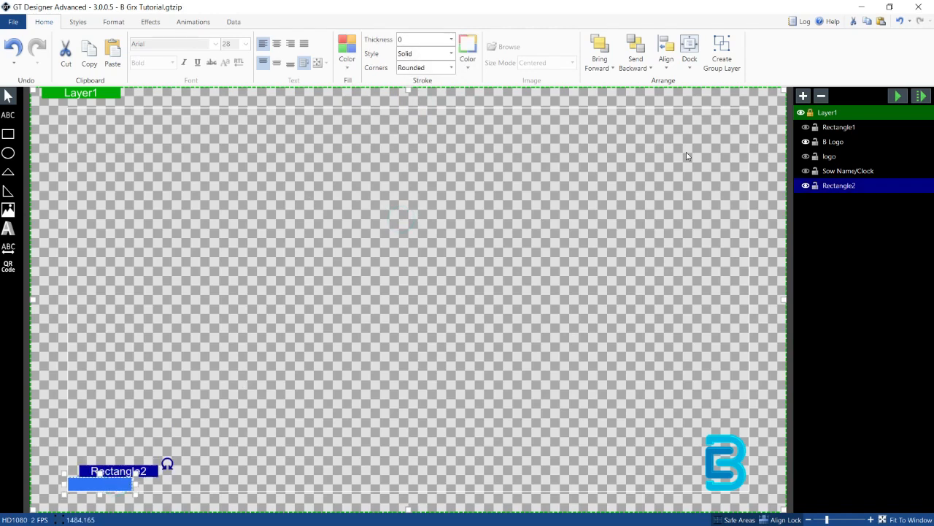
left_click(347, 54)
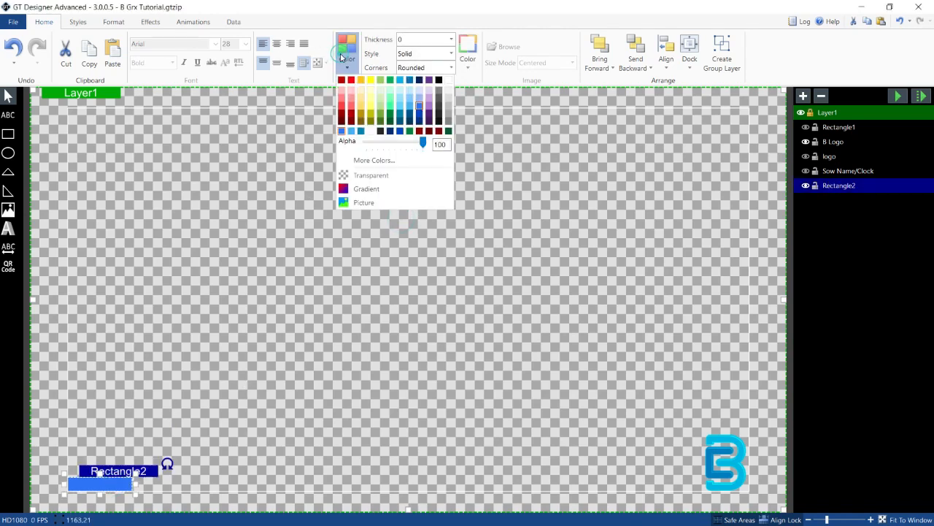
left_click(389, 160)
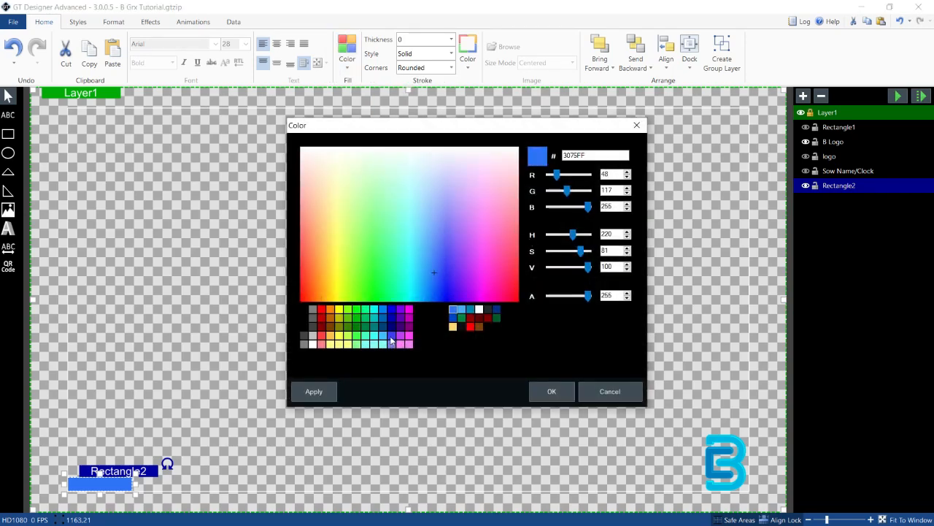
left_click(391, 337)
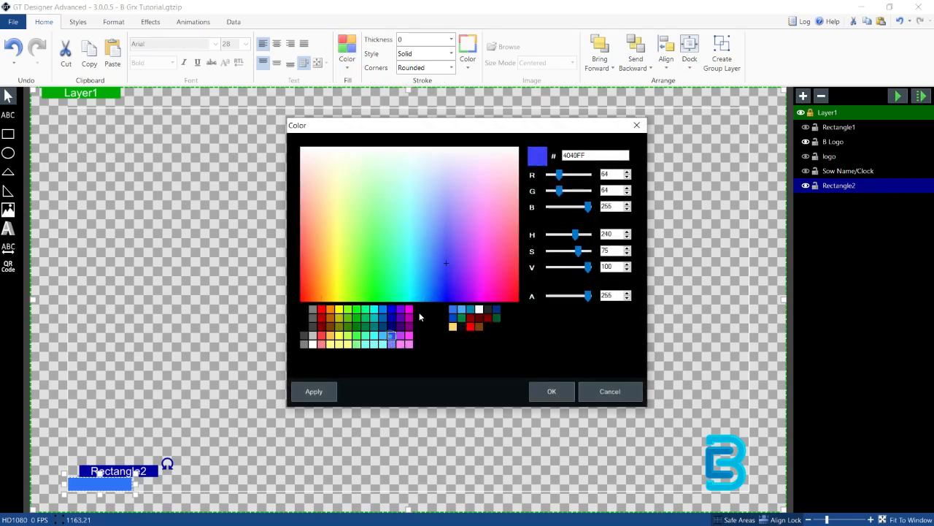
left_click(383, 336)
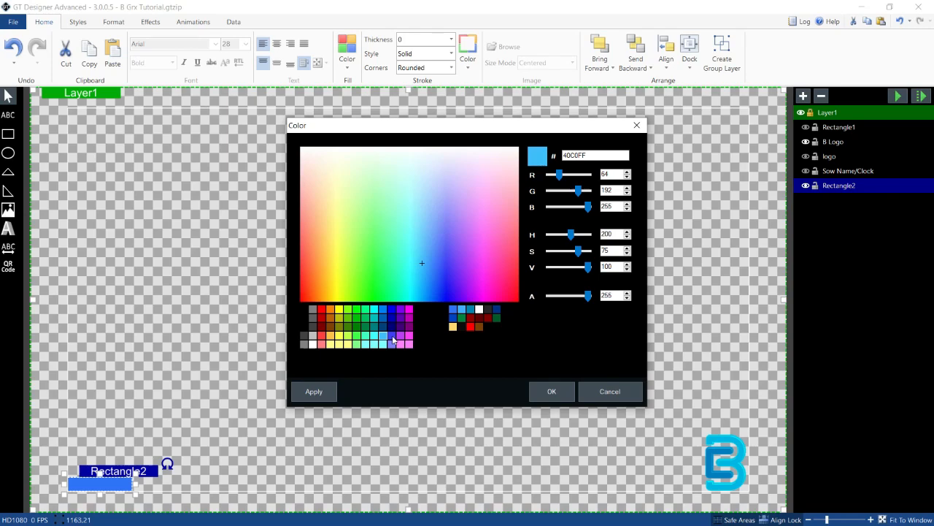
left_click(604, 392)
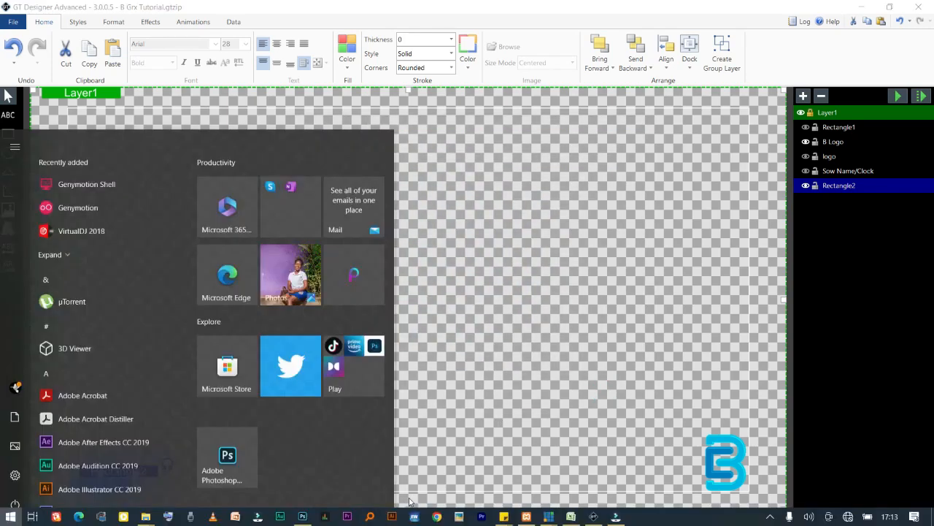
Step: Switch to Photoshop and sample the B logo's dark blue with the foreground color picker, copying its hex code 017fc3
key("super")
left_click(302, 516)
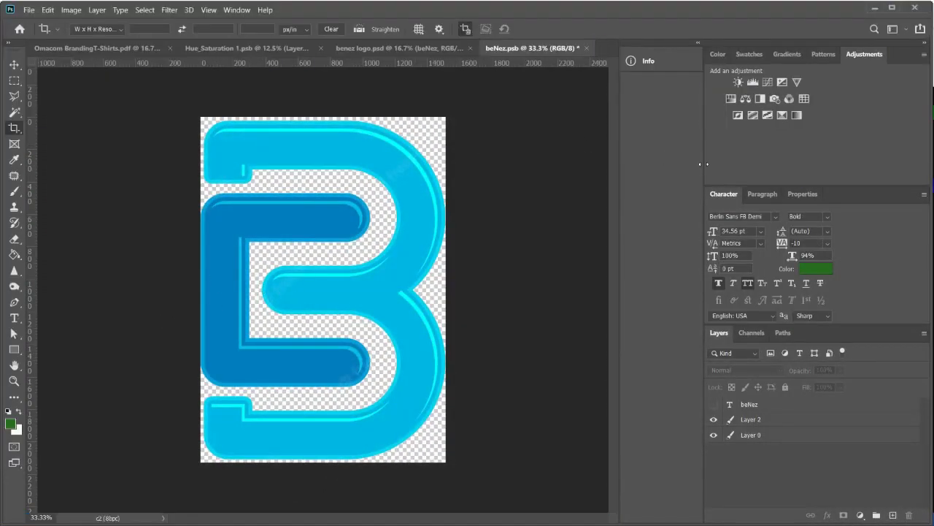
left_click(10, 424)
left_click(340, 216)
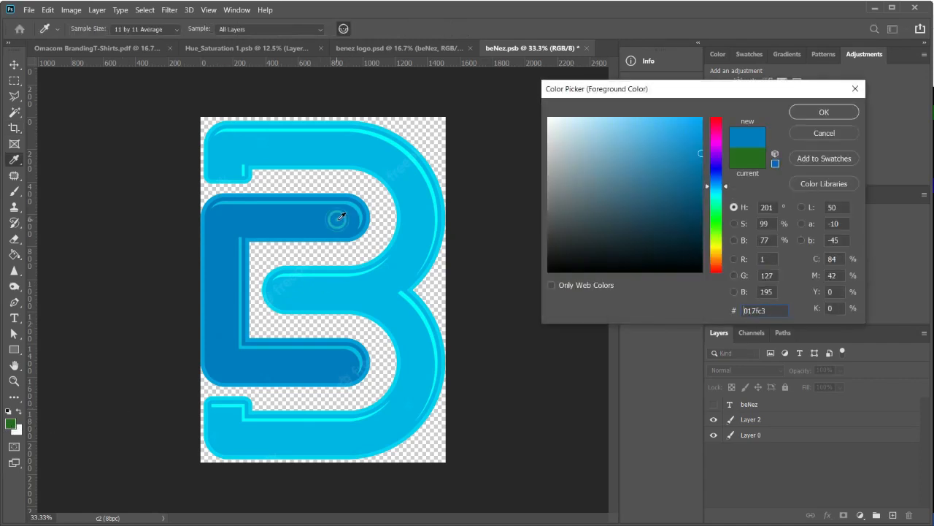
double_click(763, 309)
key("ctrl+c")
left_click(824, 112)
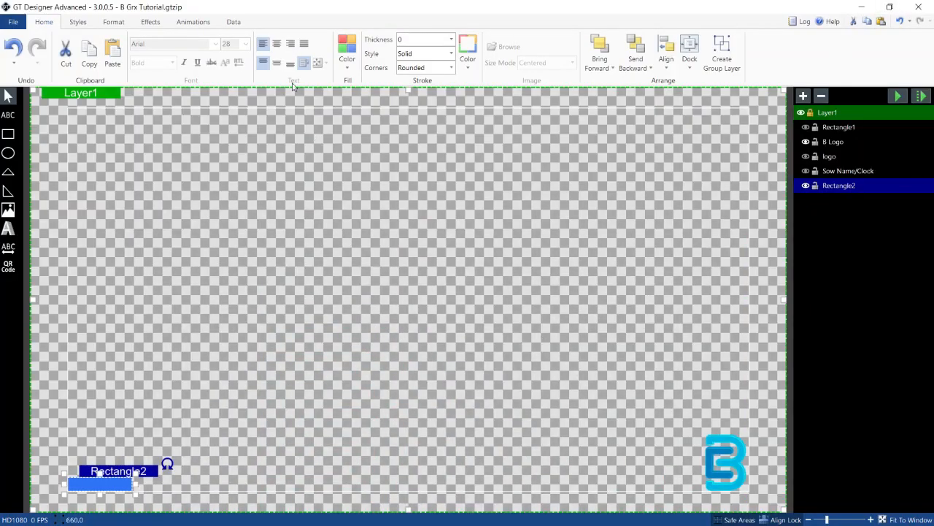
Step: Set the small Rectangle2 bar's fill to the copied hex color 017fc3 through the custom color dialog
left_click(347, 57)
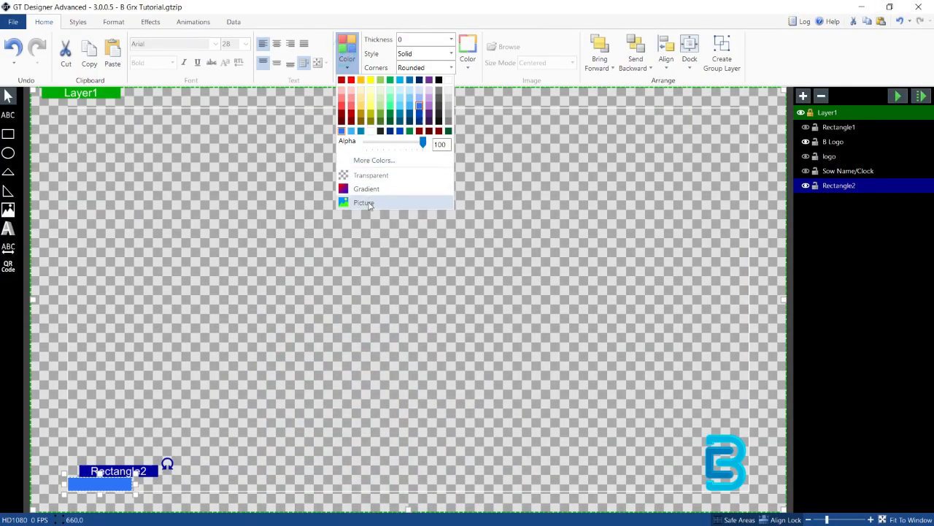
left_click(372, 160)
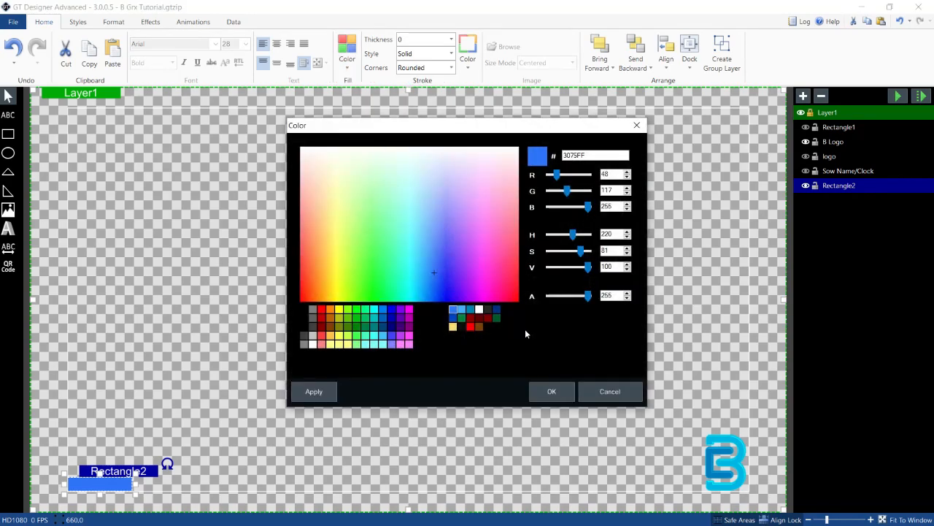
left_click_drag(604, 154, 525, 158)
key("ctrl+v")
left_click(556, 387)
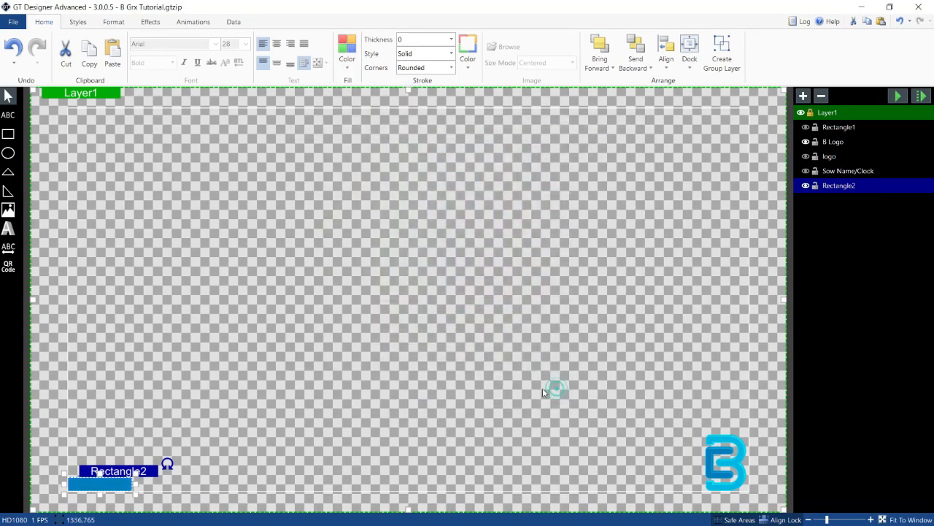
Step: Deselect the bar and make the white Rectangle1 bar visible again in the layer list
left_click(343, 414)
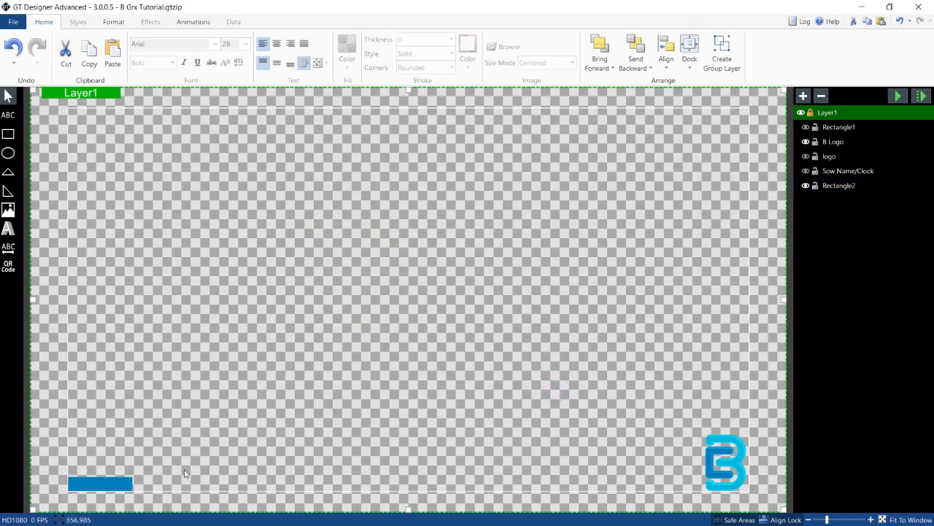
left_click(806, 127)
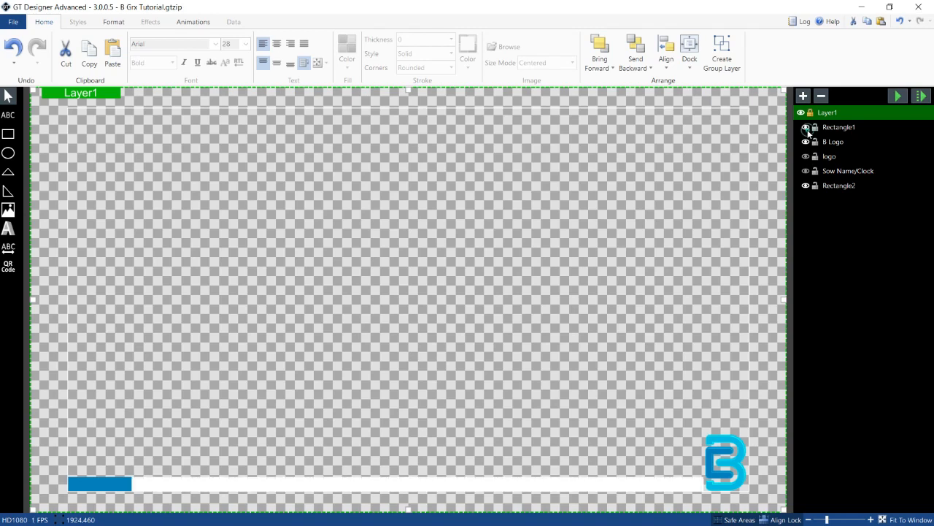
left_click(533, 484)
left_click(543, 412)
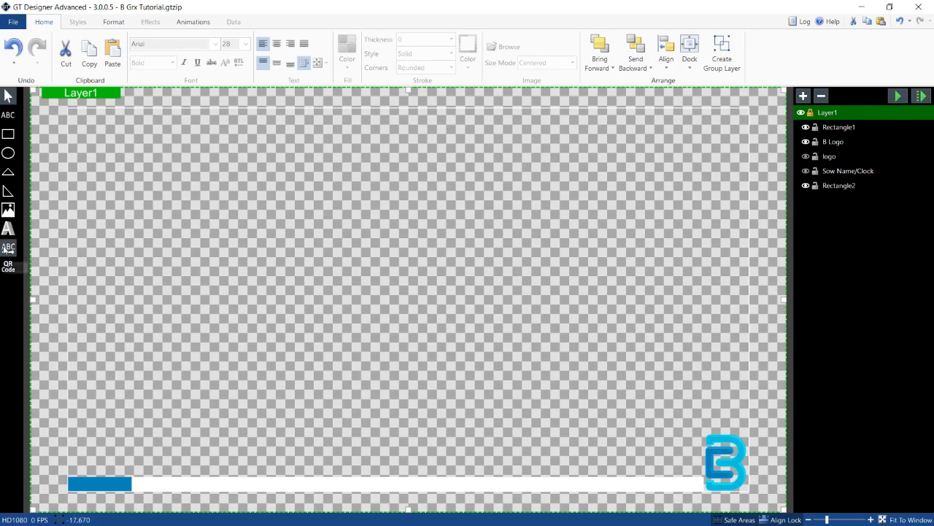
Step: Draw a ticker text box across the white bar, from the small blue bar to the logo
left_click(8, 248)
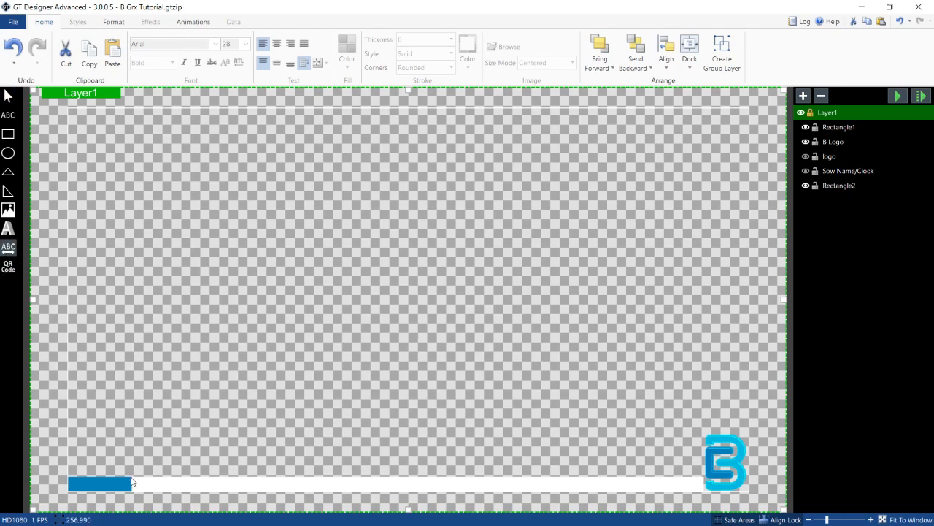
left_click(131, 479)
left_click_drag(129, 474, 699, 495)
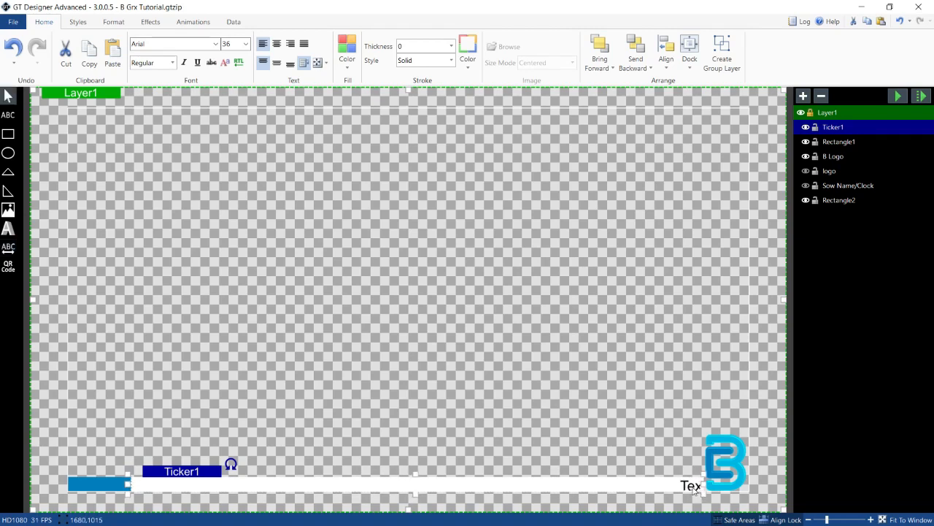
Step: Replace the ticker's text with "Welcome to this Channel Dont Forget to Subscribe For More!"
double_click(695, 488)
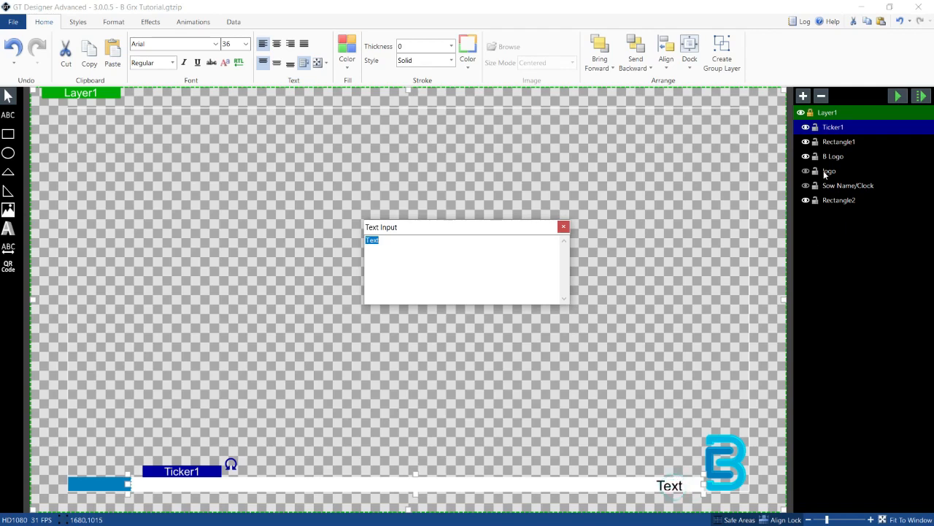
left_click(403, 269)
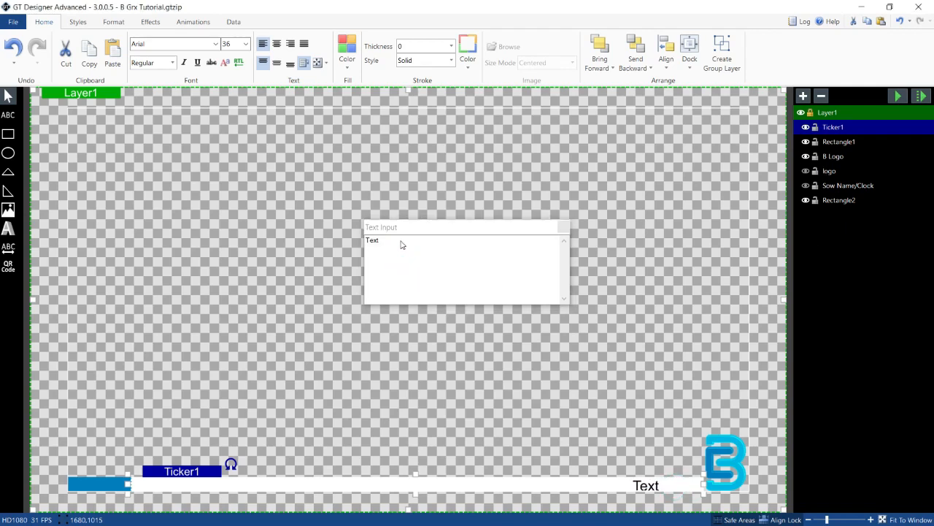
left_click(400, 242)
double_click(854, 122)
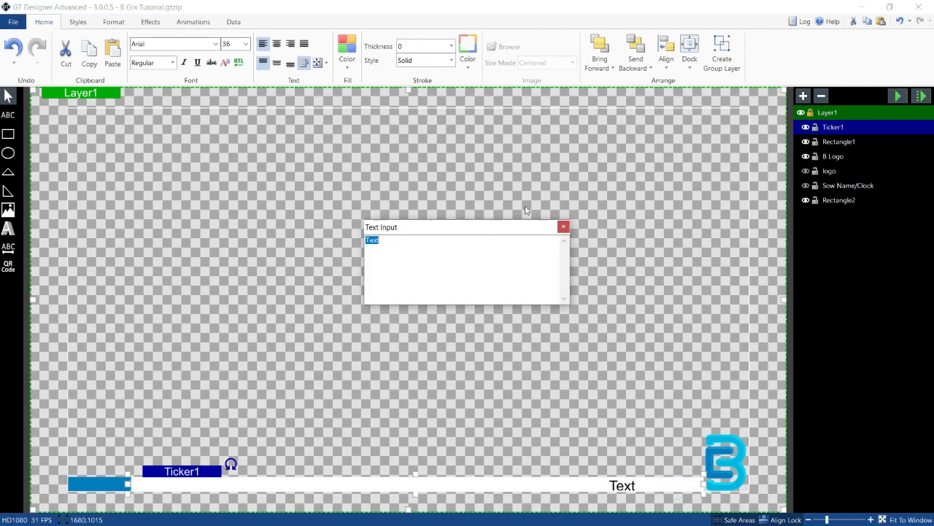
left_click(541, 222)
type("We")
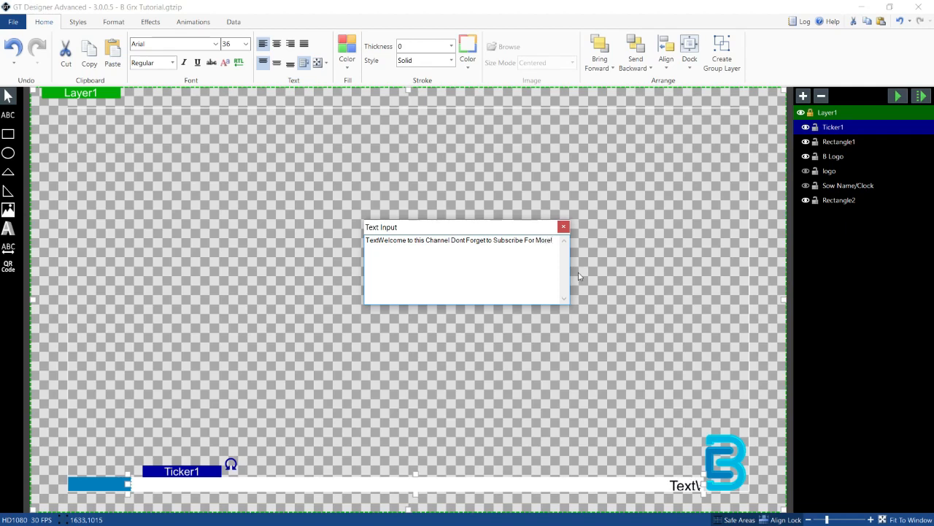
left_click_drag(378, 240, 365, 240)
key("BackSpace")
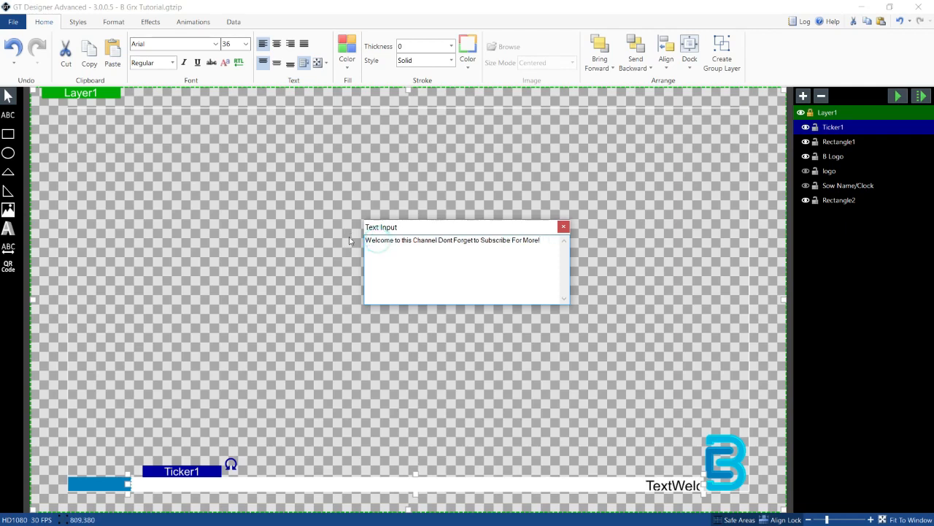
left_click(562, 229)
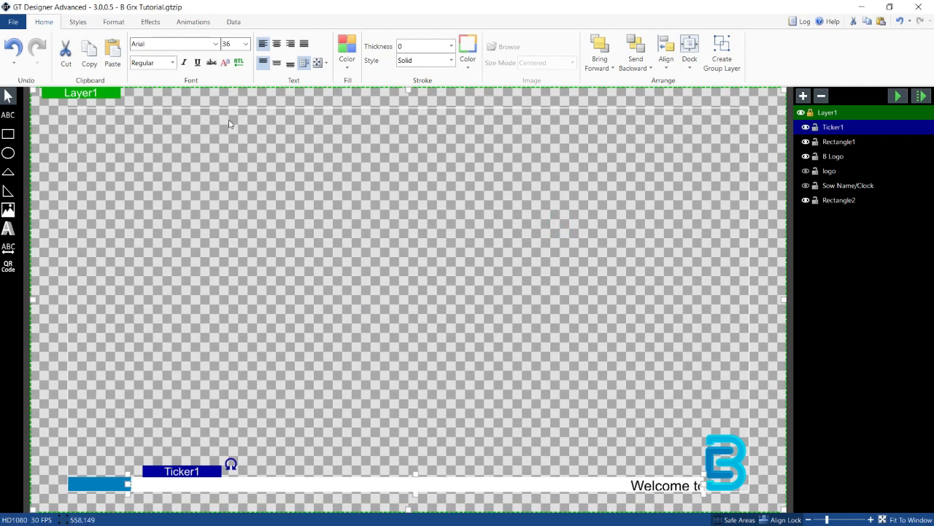
Step: Set the ticker font style to Bold and center the text vertically
left_click(173, 62)
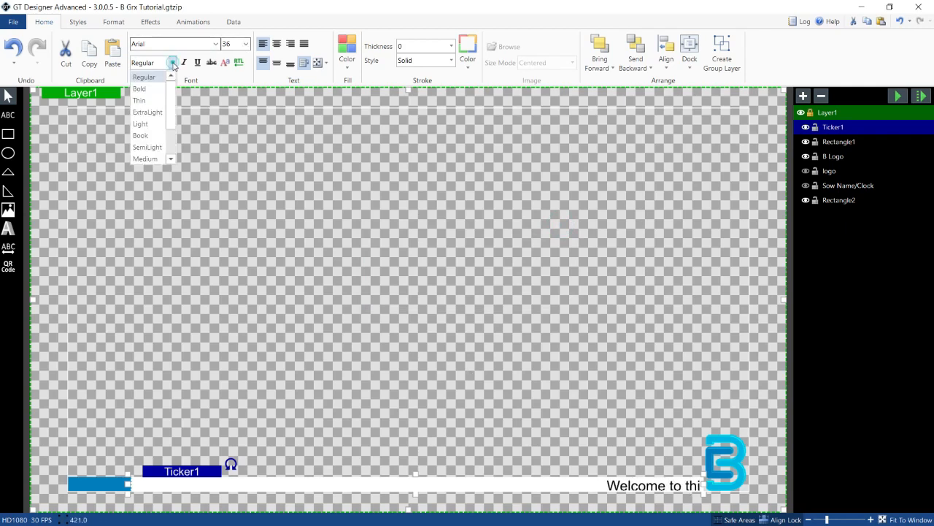
left_click(153, 89)
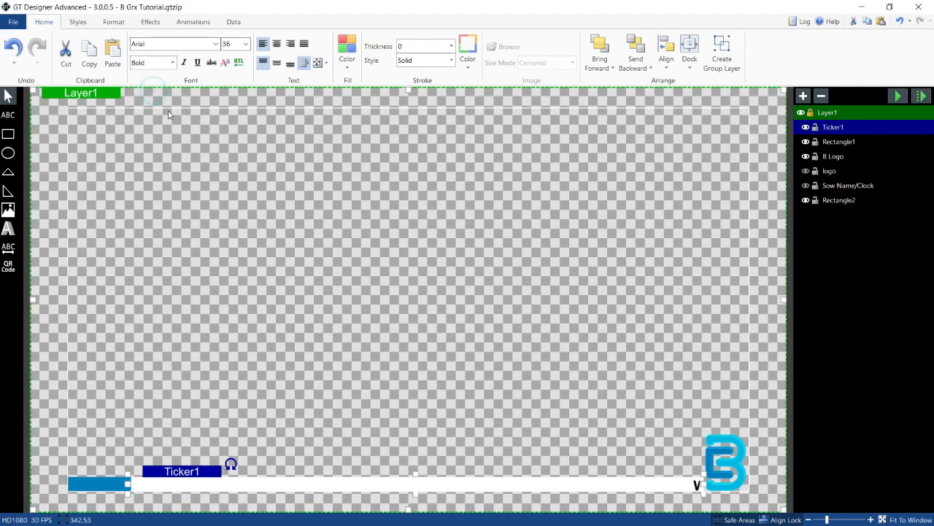
left_click(276, 63)
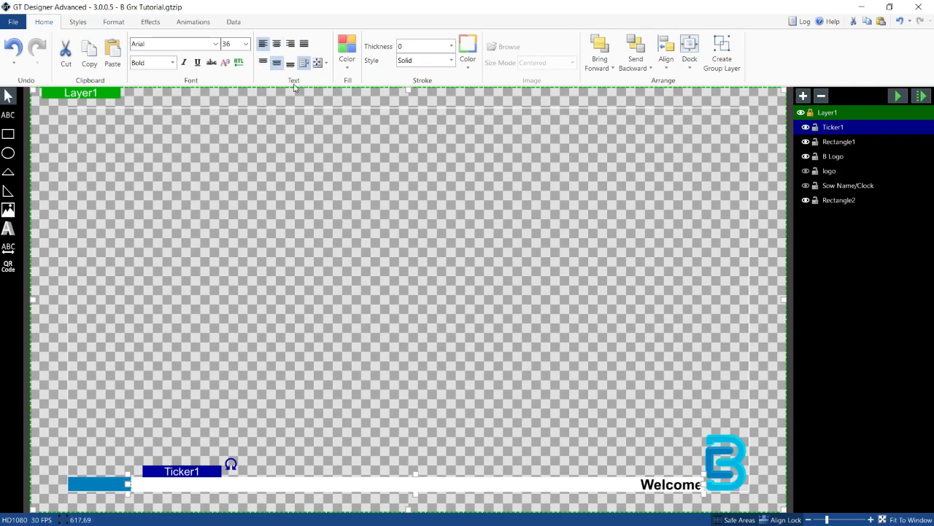
Step: Change the ticker text color to black from the fill palette
left_click(352, 70)
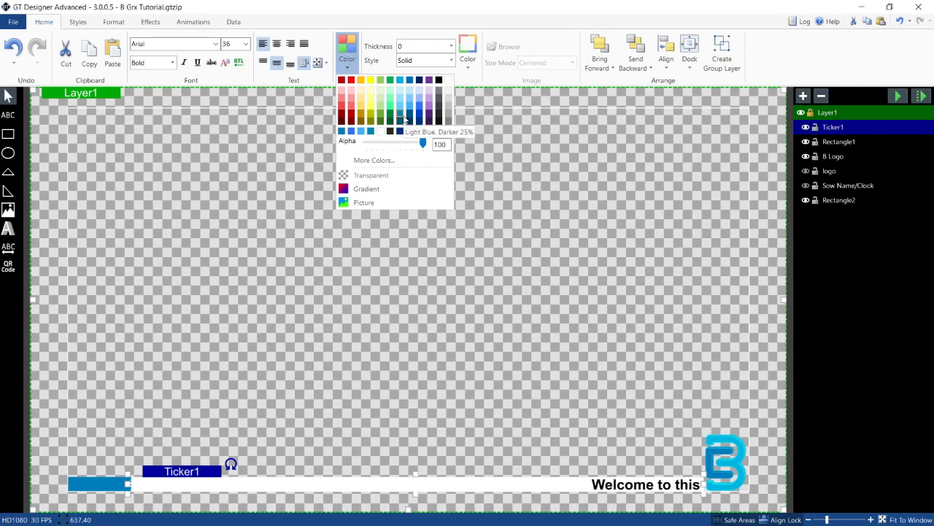
left_click(341, 131)
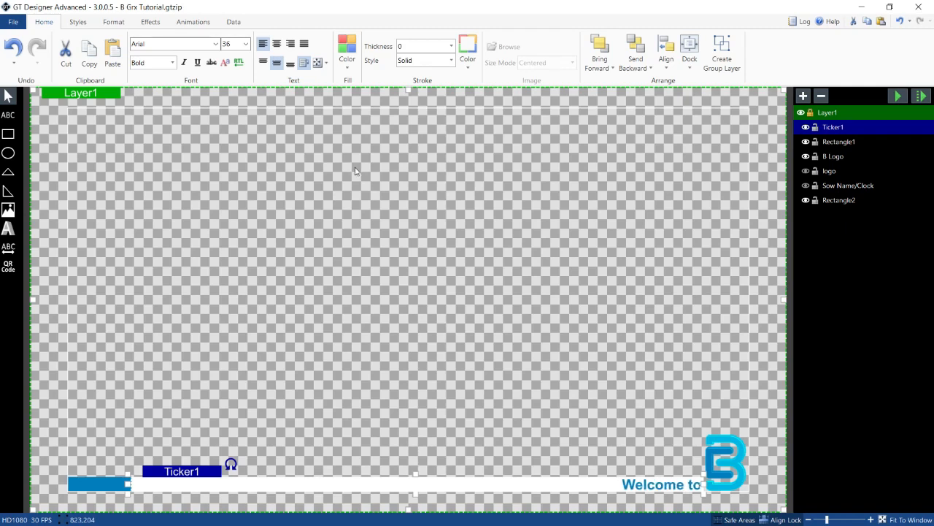
left_click(348, 70)
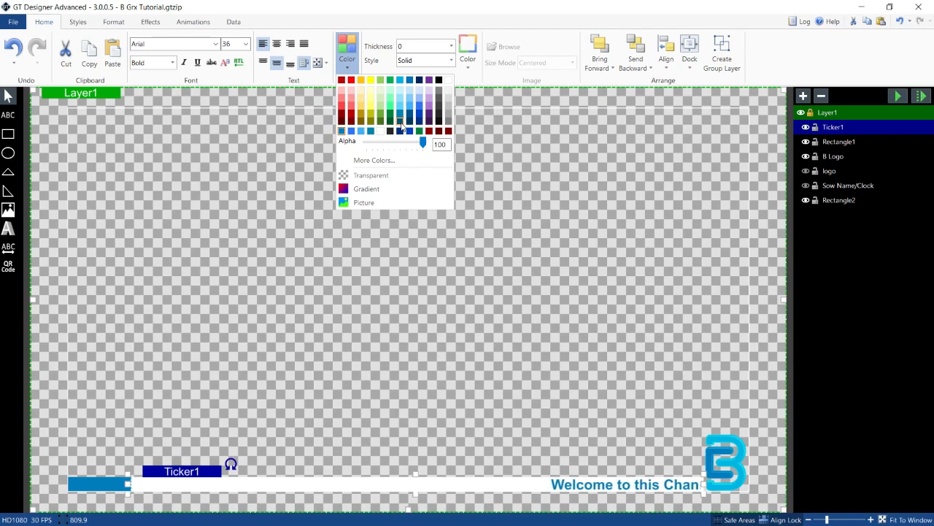
left_click(438, 120)
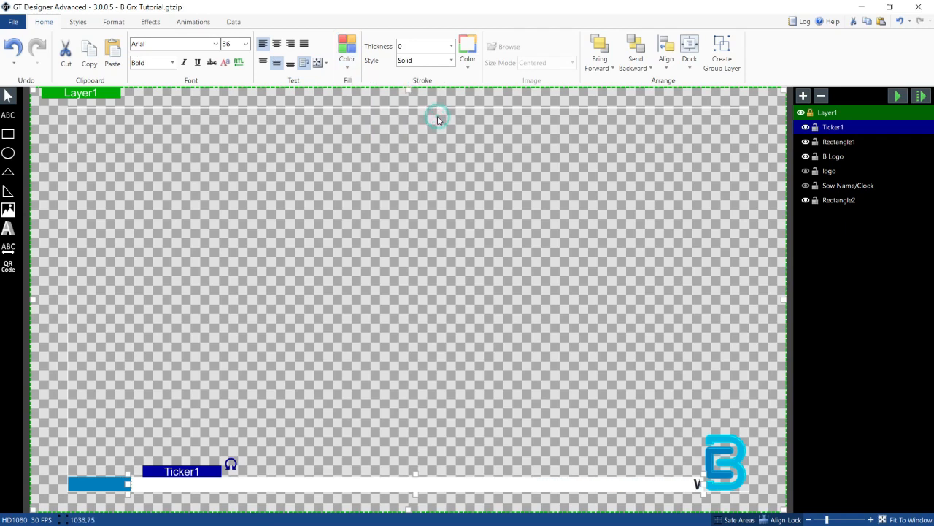
left_click(425, 238)
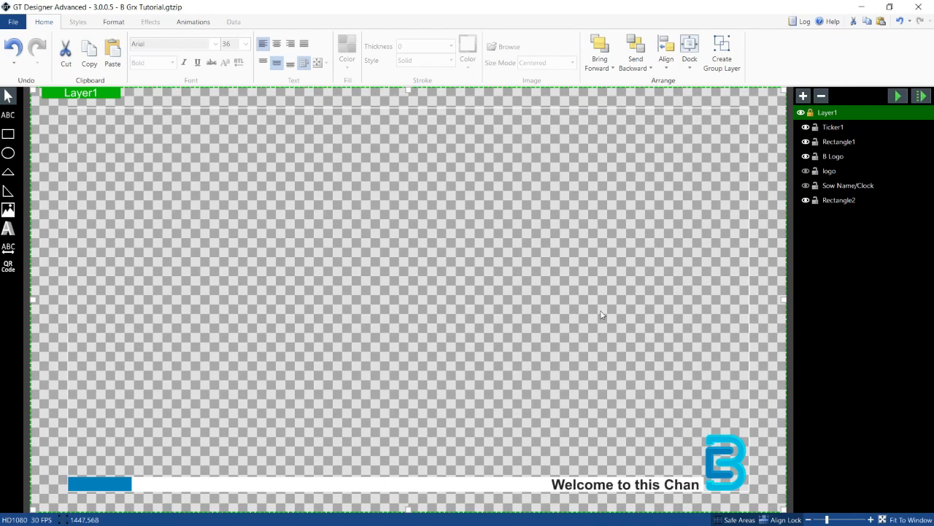
Step: Delete the Ticker1 layer
left_click(829, 128)
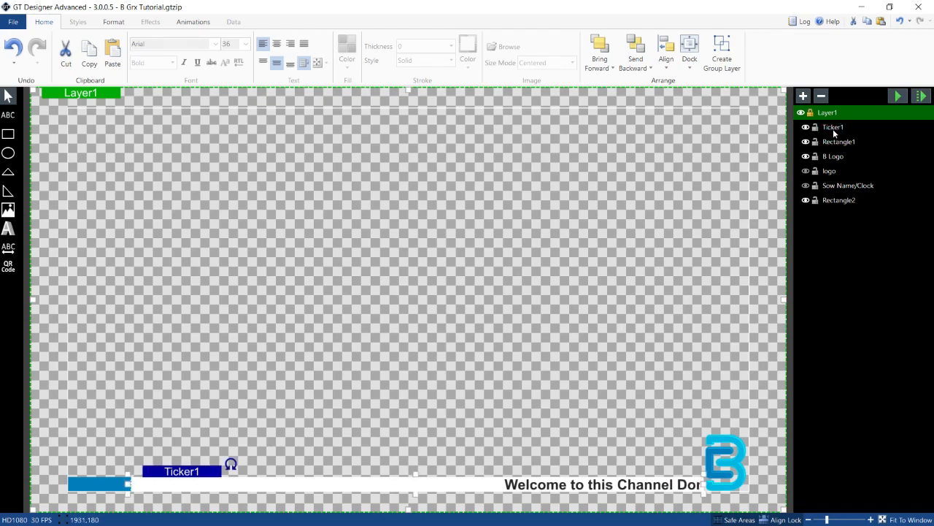
left_click(833, 129)
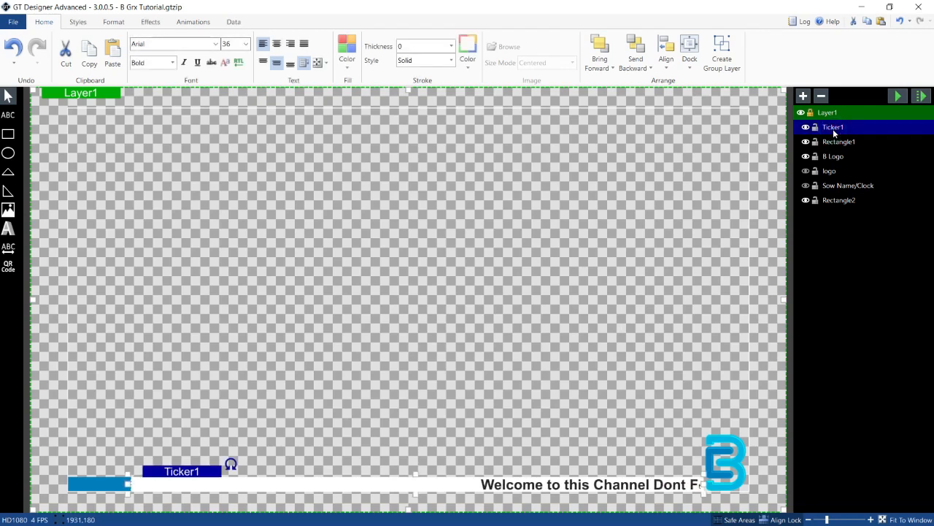
key("Delete")
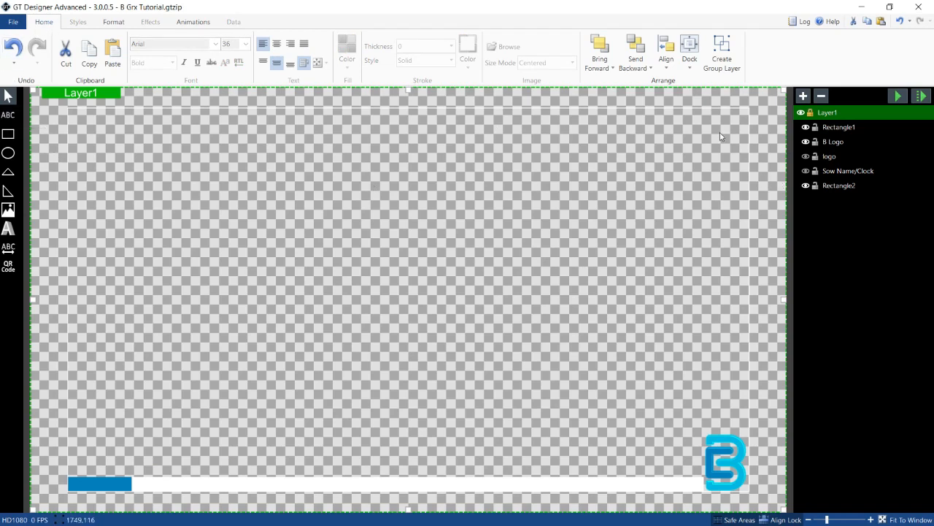
Step: Make the Sow Name/Clock layer visible again and select it
left_click(806, 171)
left_click(843, 170)
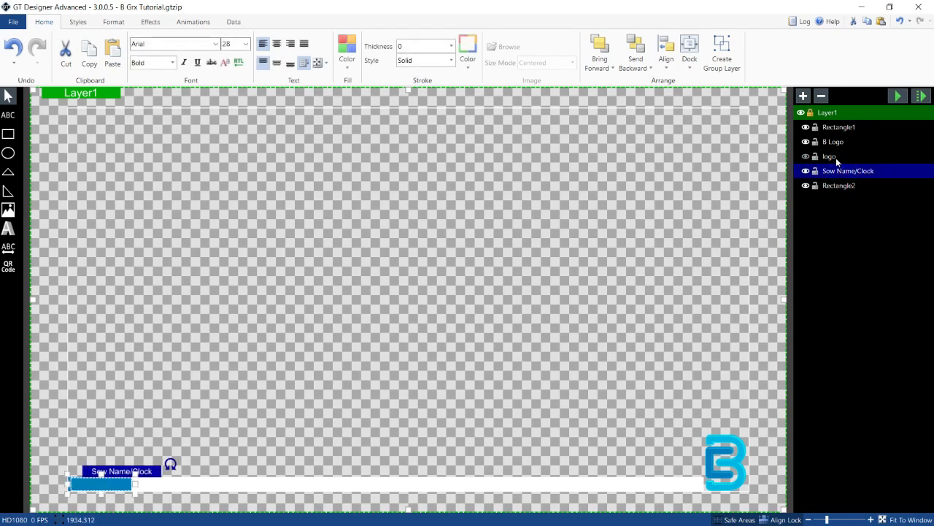
left_click(831, 157)
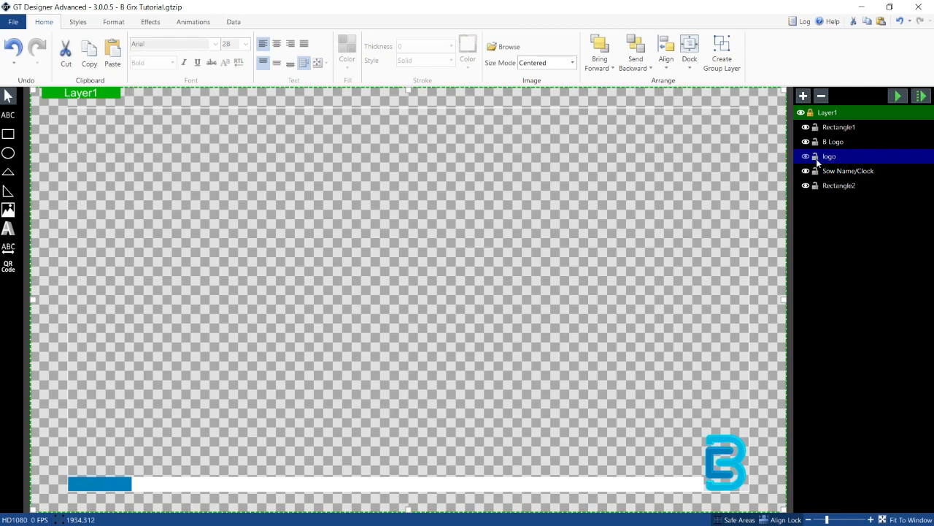
key("Delete")
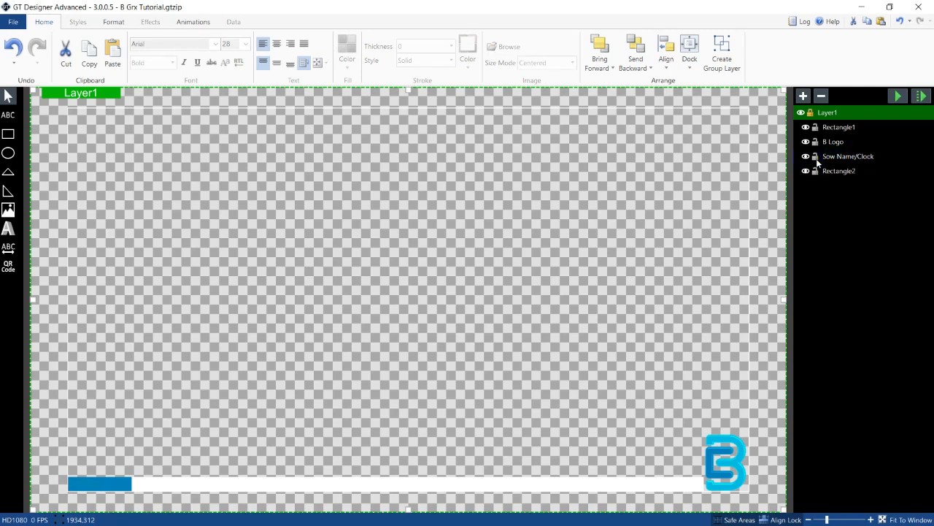
key("ctrl+z")
left_click(806, 156)
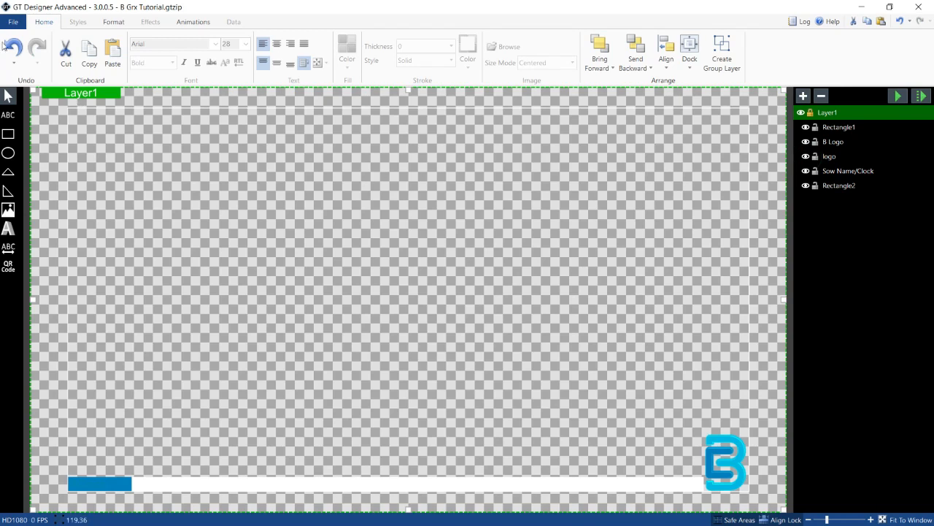
Step: Draw a text box across the white ticker bar and center its text vertically
left_click(8, 117)
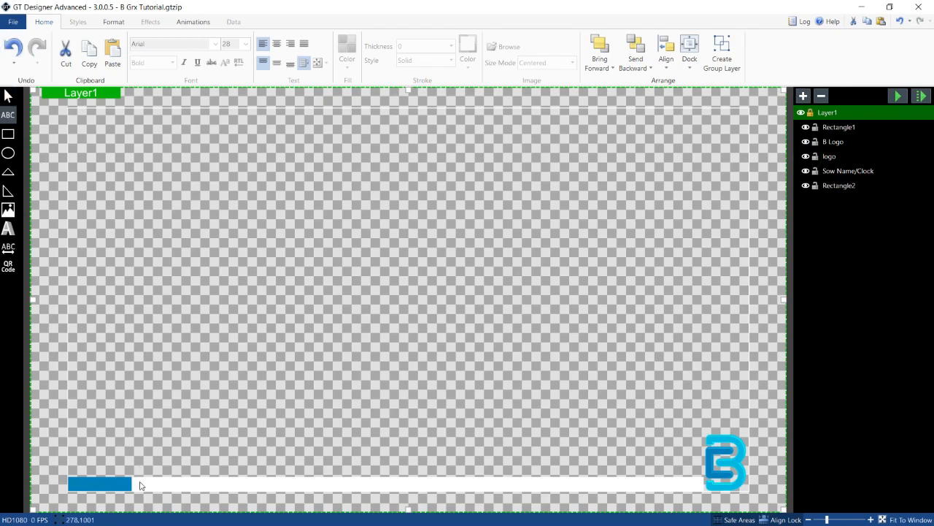
left_click_drag(129, 476, 702, 491)
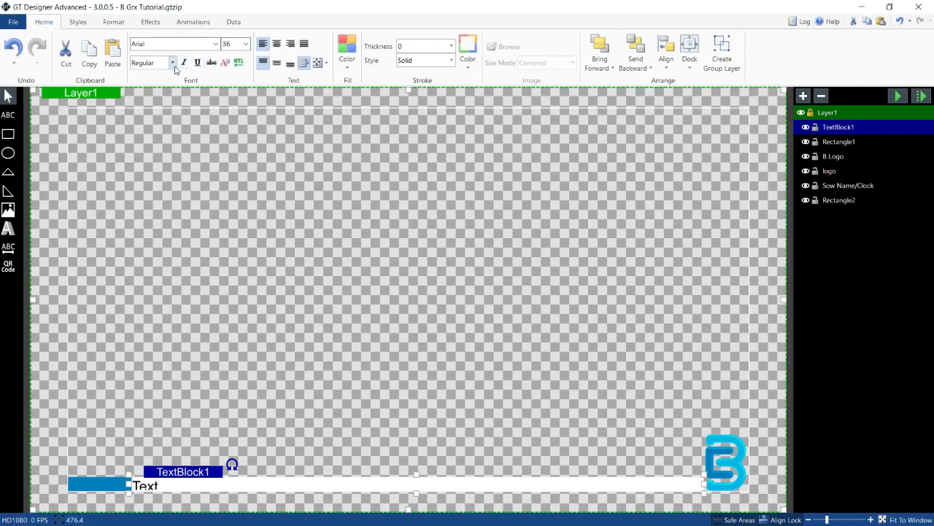
left_click(276, 64)
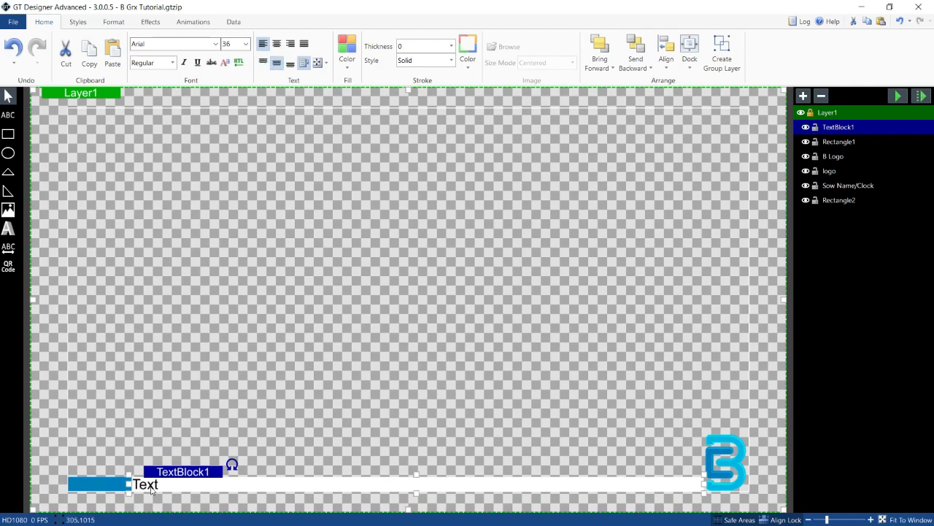
Step: Enter the ticker text "Subscribe to Qroot tutorial for More Learning and Share!" in the new text box
double_click(151, 487)
type("Subscribe")
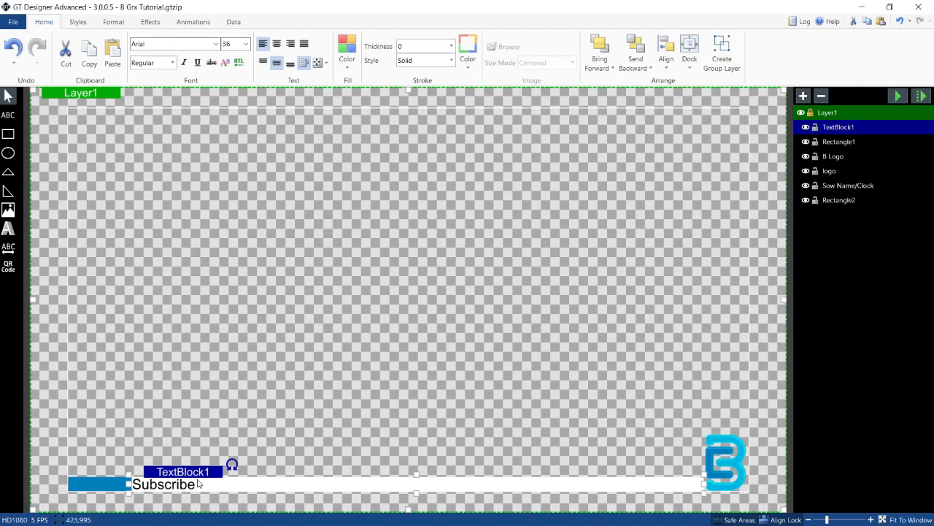
type(" to Qroot tuto")
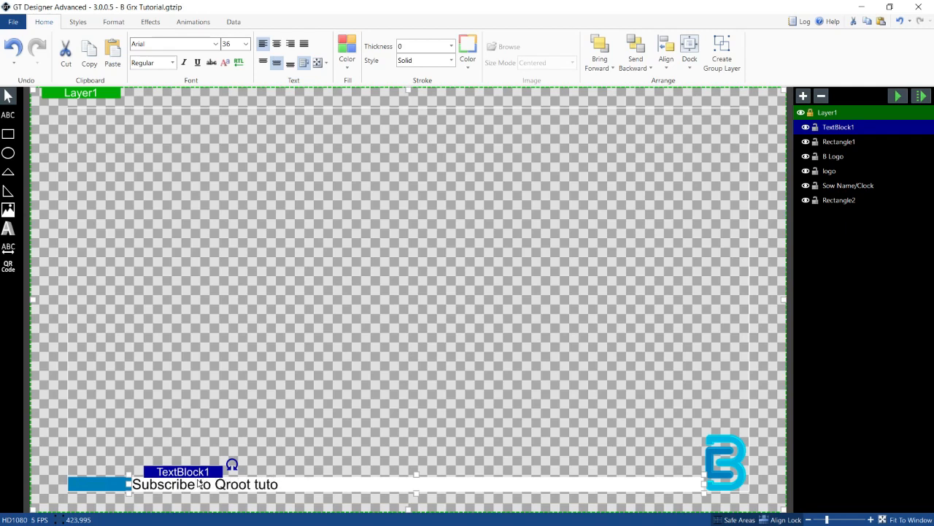
type("rial for More")
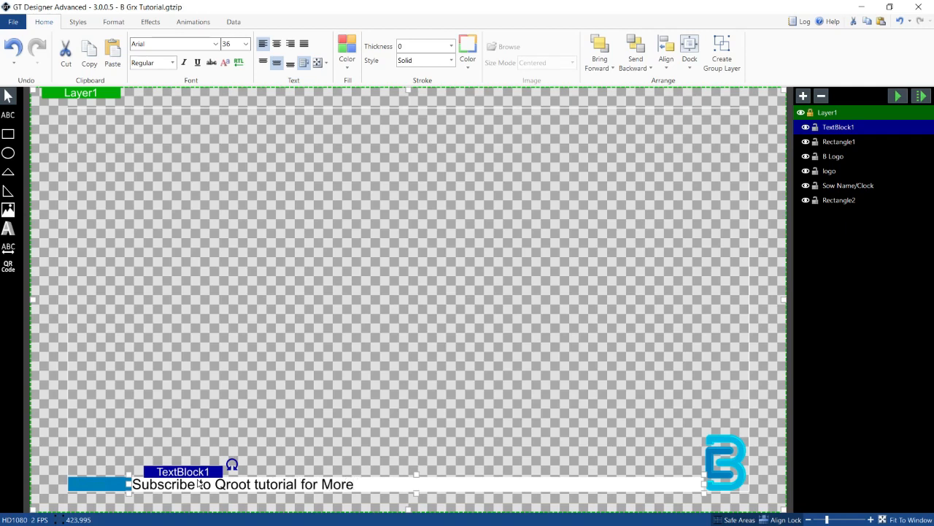
type(" Learning an")
key("BackSpace")
type("d Share!")
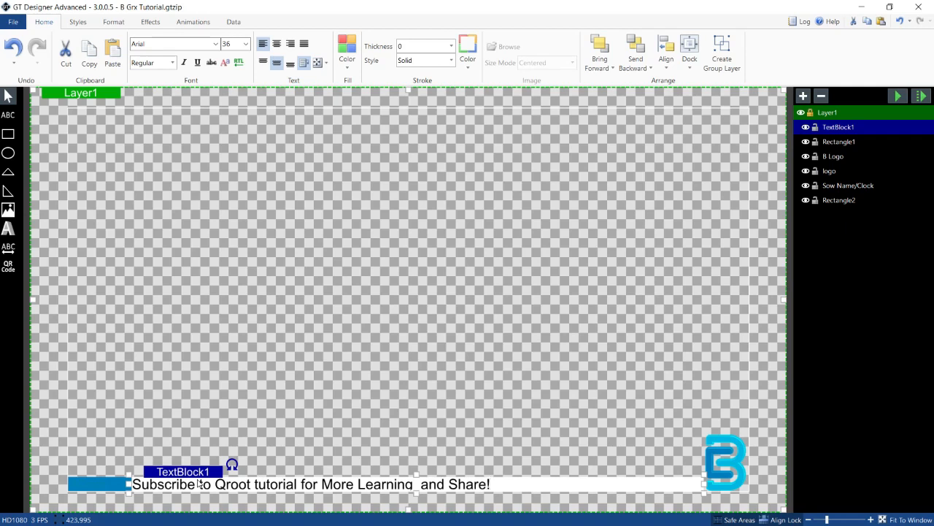
left_click(317, 377)
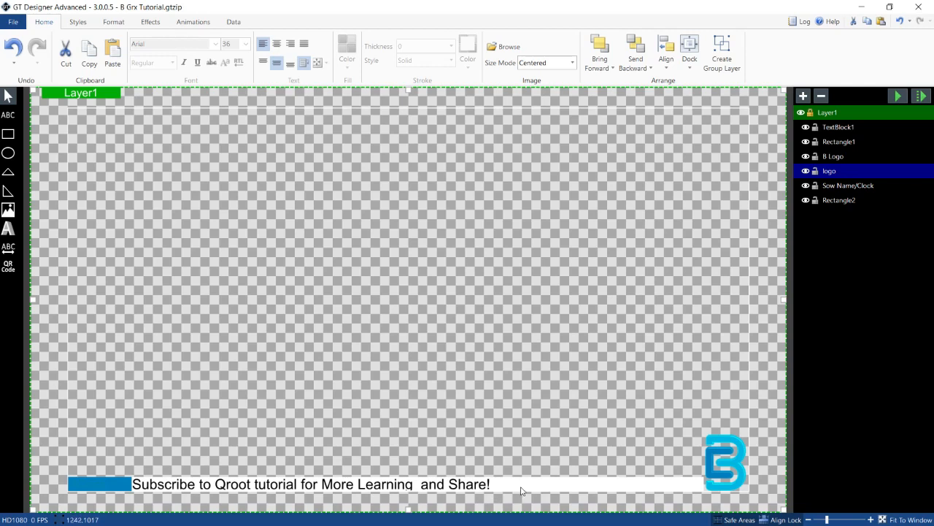
Step: Move the Sow Name/Clock layer to the top of the layer stack
left_click(829, 184)
left_click_drag(838, 185, 837, 211)
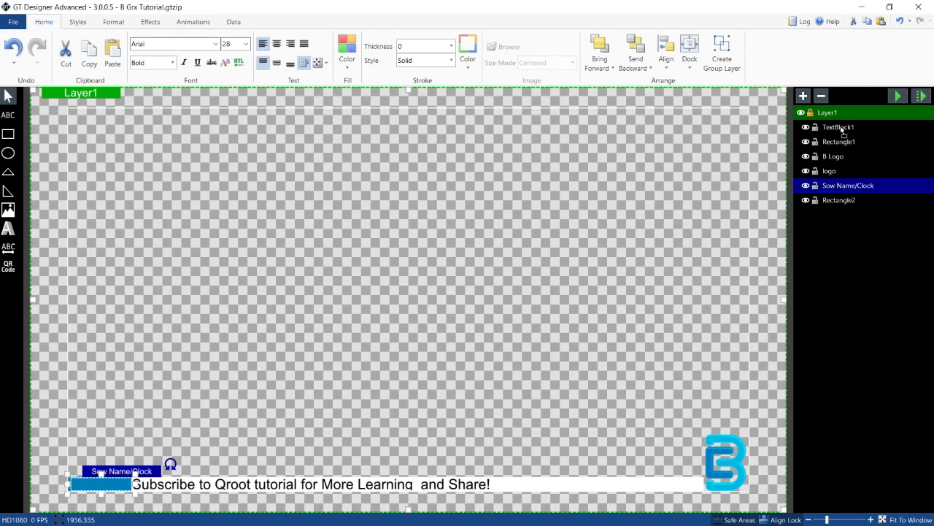
left_click_drag(841, 130, 842, 130)
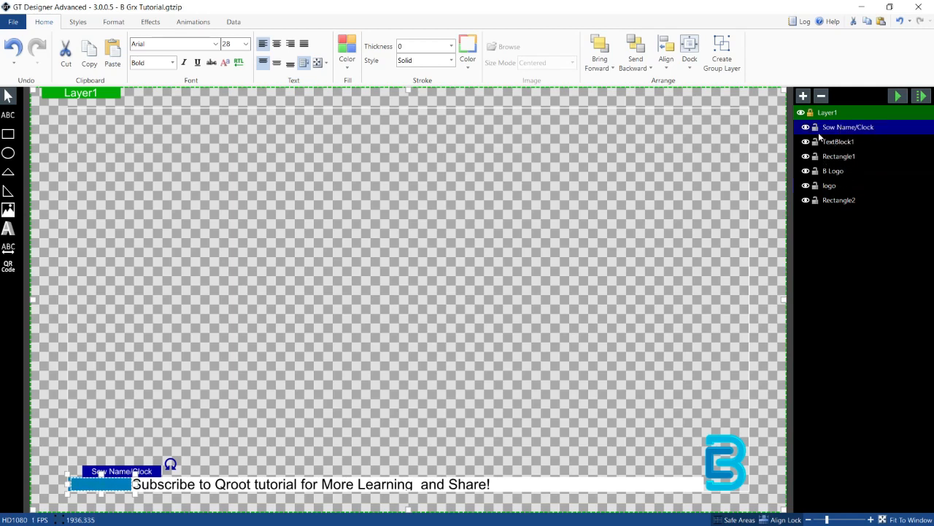
Step: Change the Sow Name/Clock text color to white from the fill palette
left_click(348, 52)
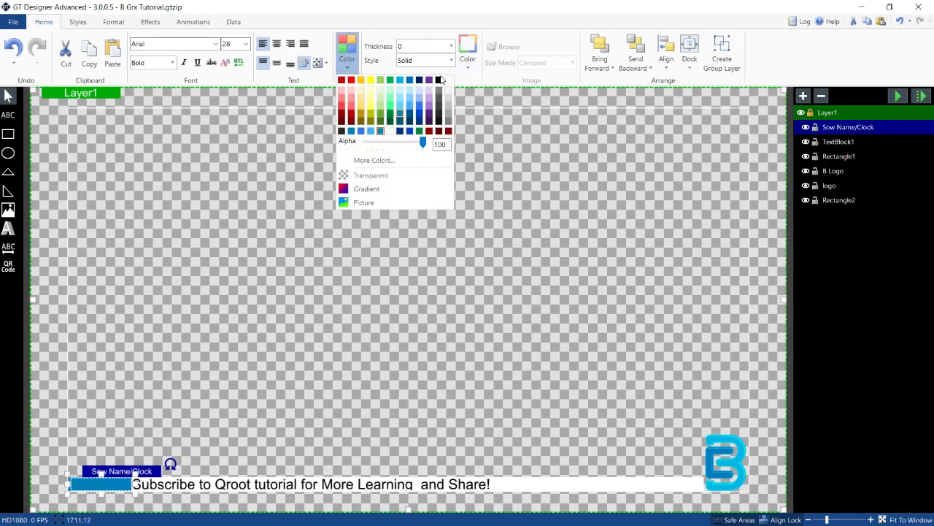
left_click(440, 80)
left_click(314, 274)
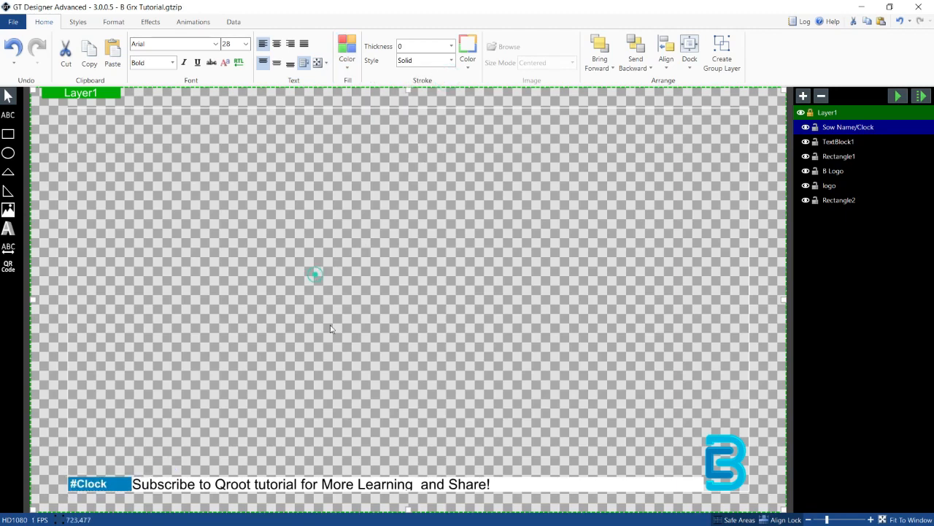
Step: Rename the ticker text layer to "Verticle ticker"
left_click(303, 487)
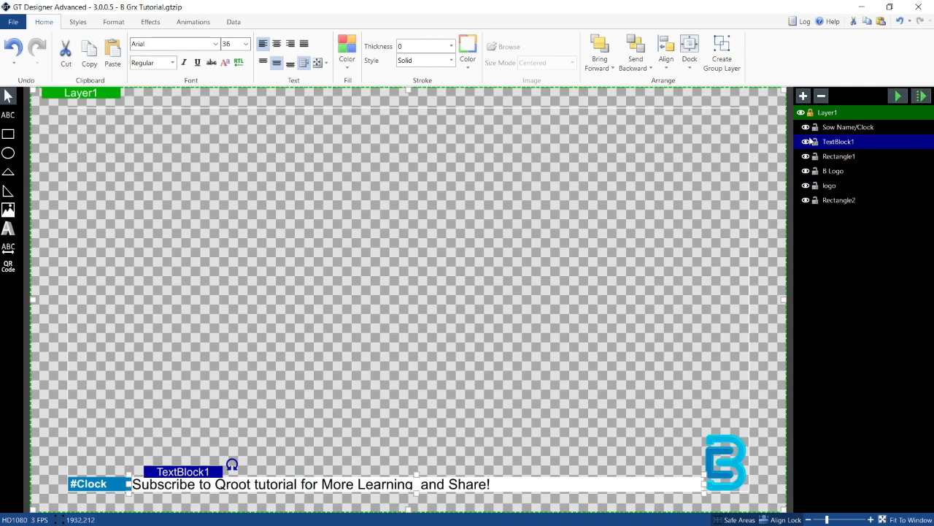
left_click(836, 143)
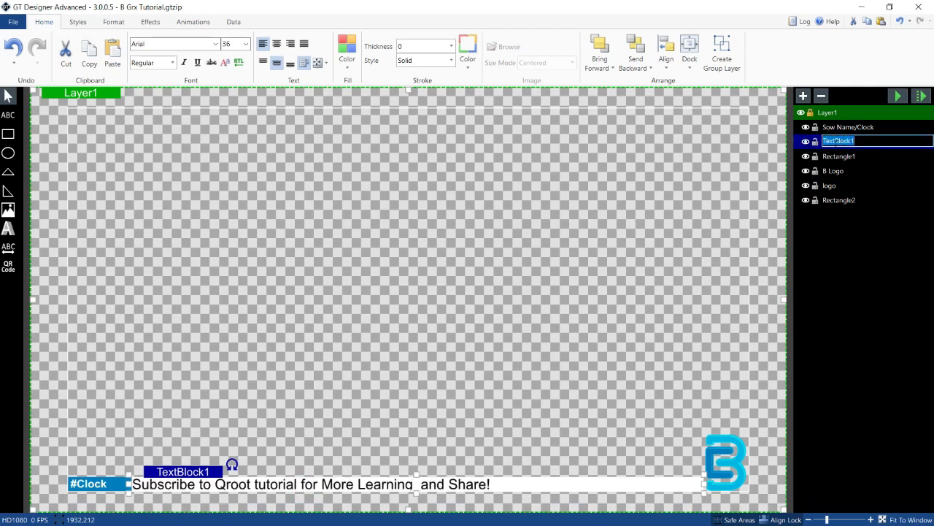
type("Vrticle ticker")
key("Return")
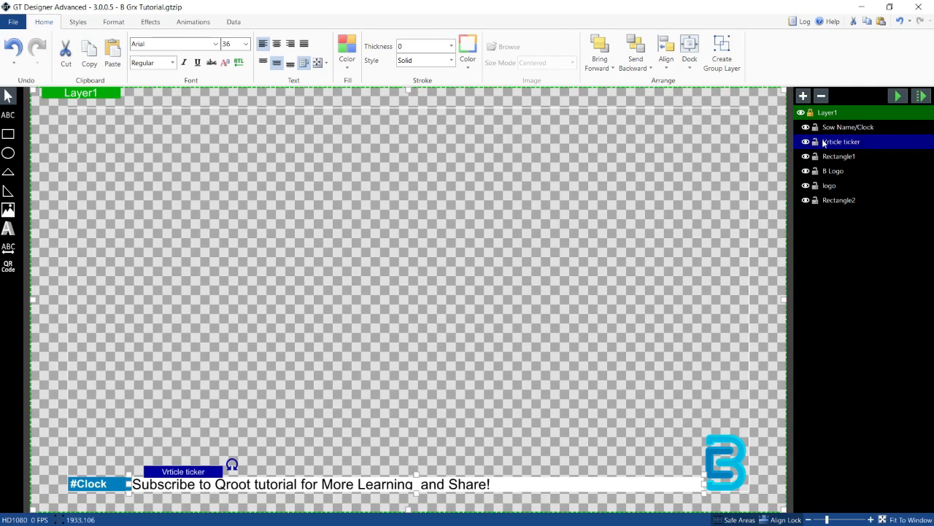
double_click(827, 142)
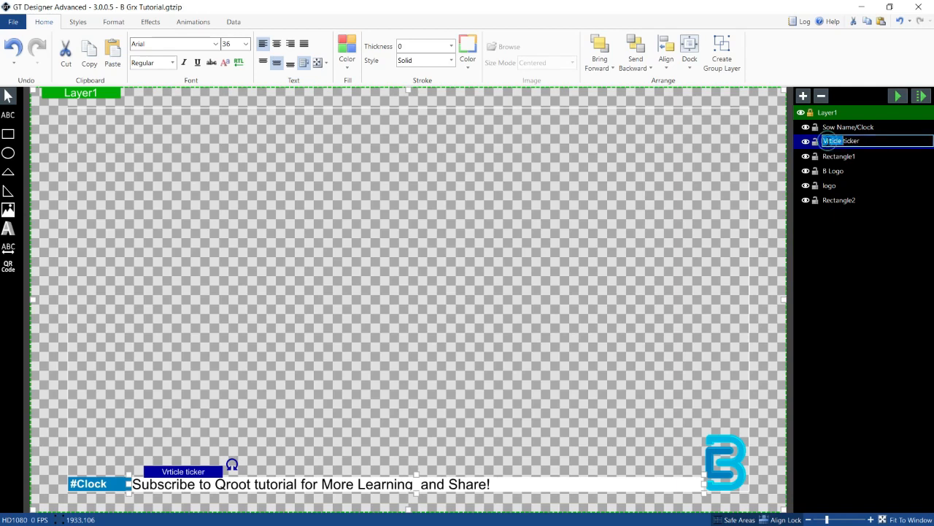
left_click(826, 141)
type("e")
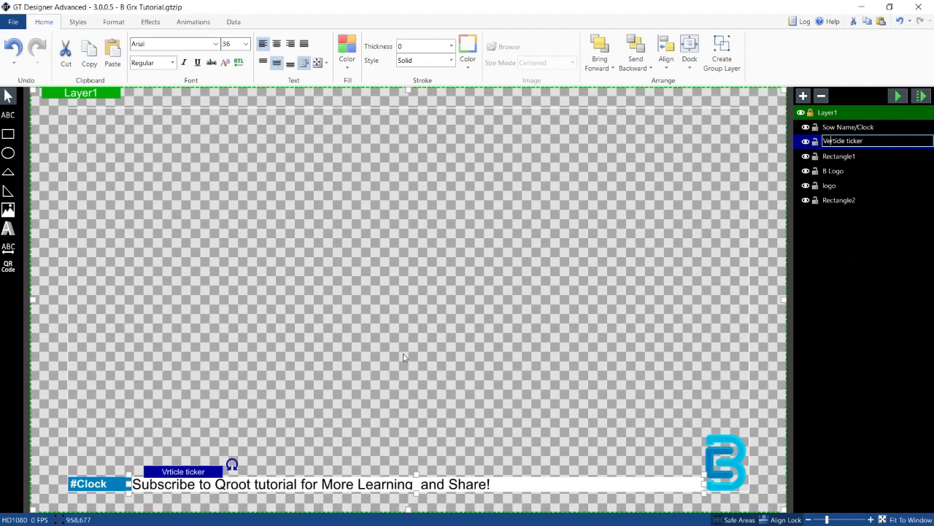
left_click(844, 156)
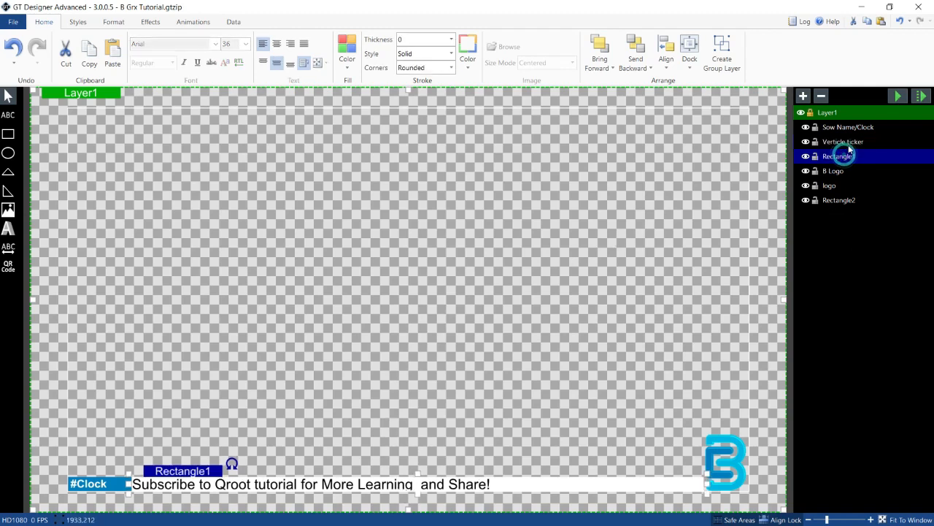
Step: Give the Verticle ticker layer a Fly transition-in animation moving upward
left_click(847, 142)
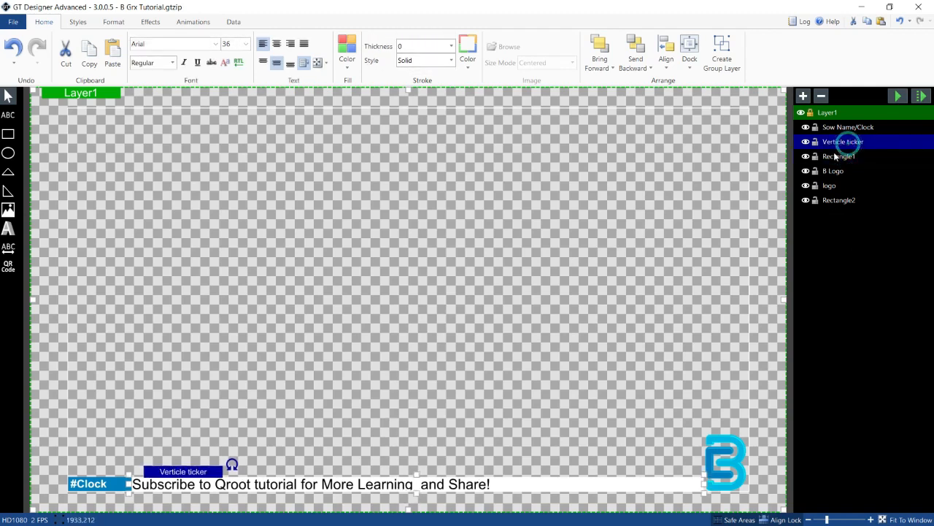
left_click(191, 22)
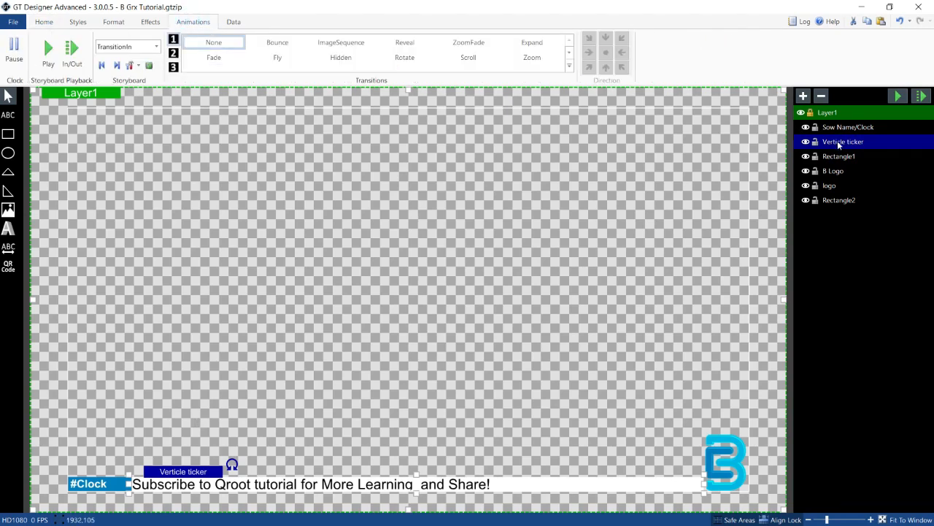
left_click(273, 59)
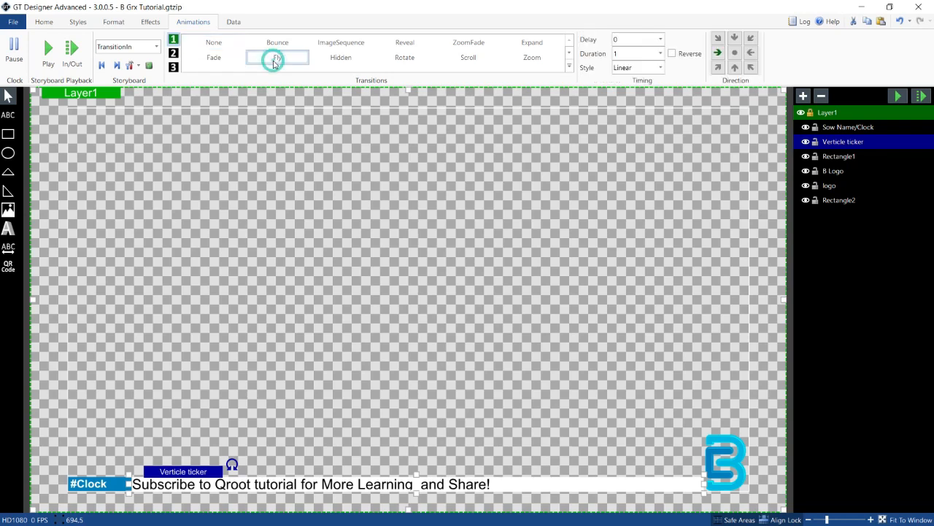
left_click(735, 68)
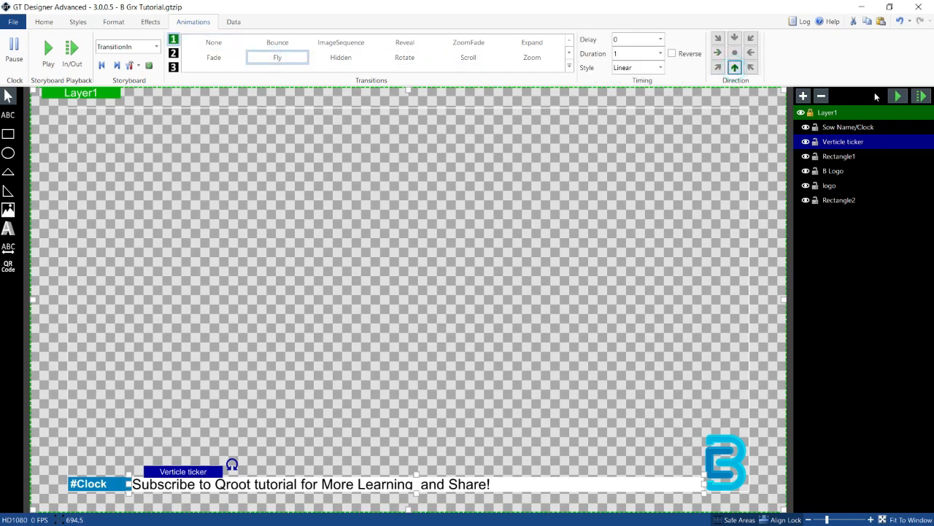
Step: Preview the ticker animation playback
left_click(899, 97)
left_click(899, 97)
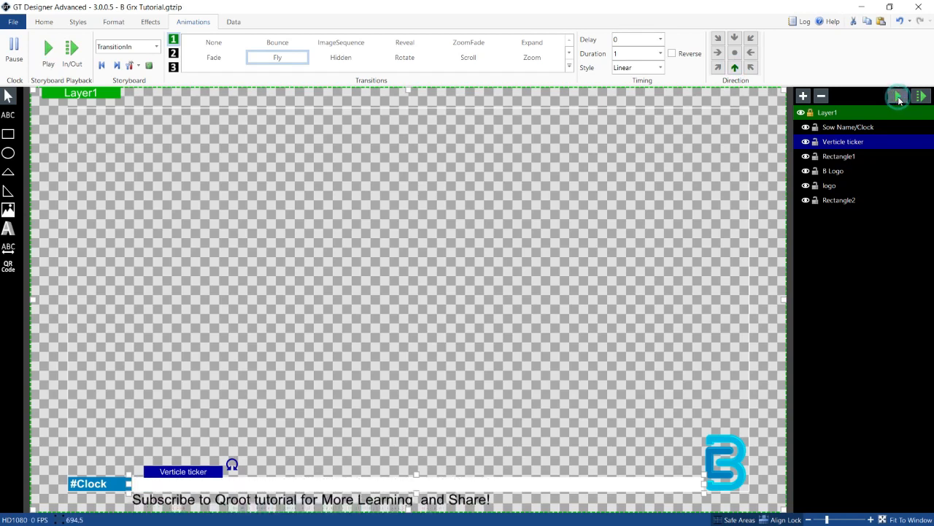
left_click(899, 97)
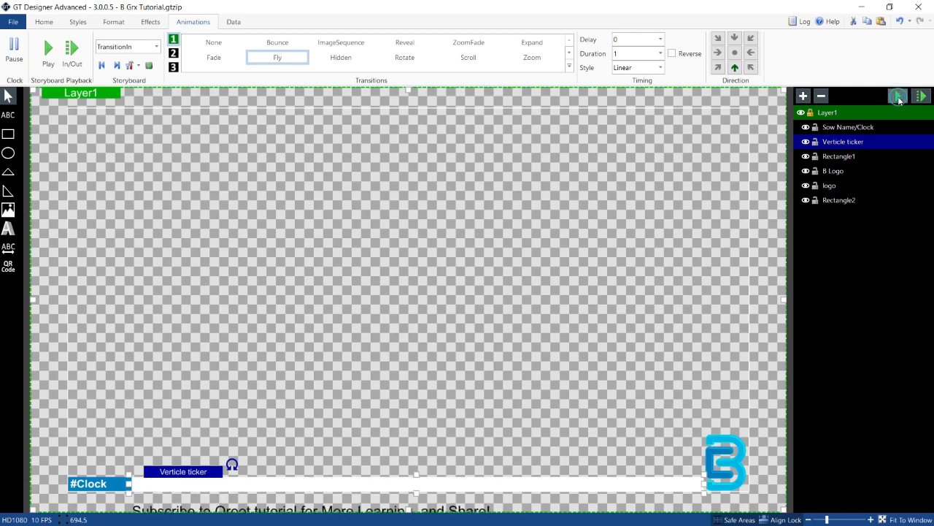
left_click(899, 97)
left_click(899, 97)
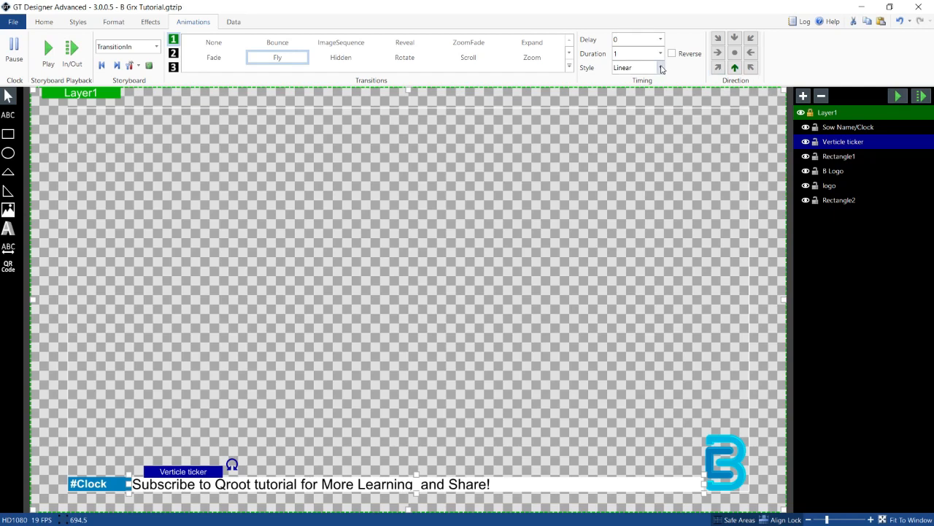
Step: Set the animation easing style to CubicEasingIn and preview the result
left_click(660, 68)
left_click(653, 95)
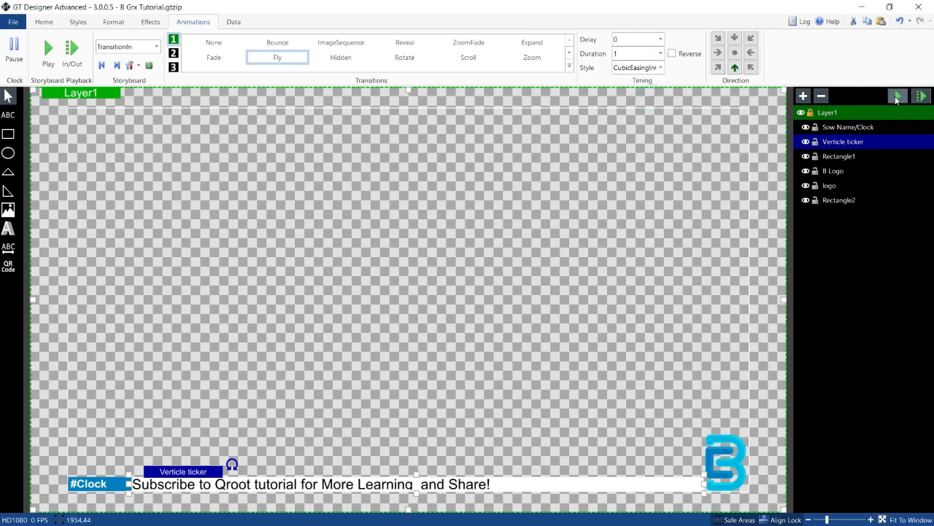
left_click(897, 98)
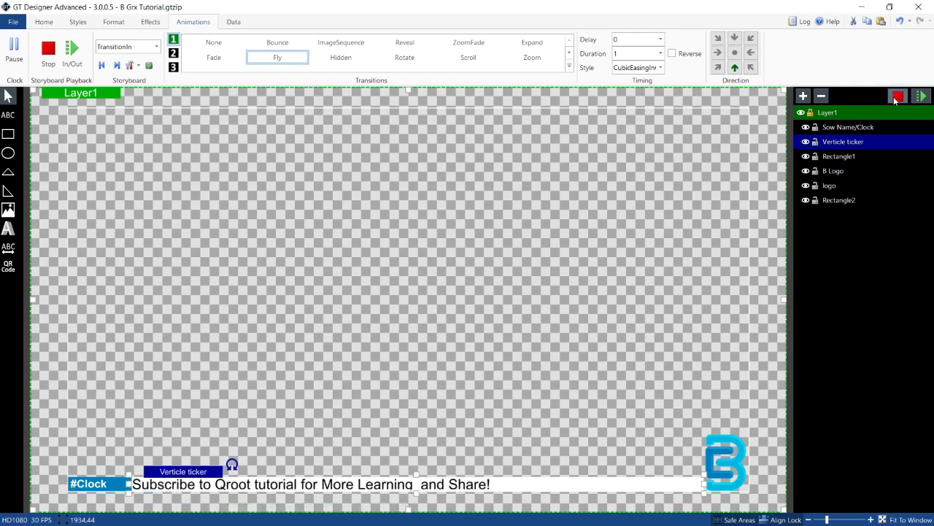
left_click(897, 97)
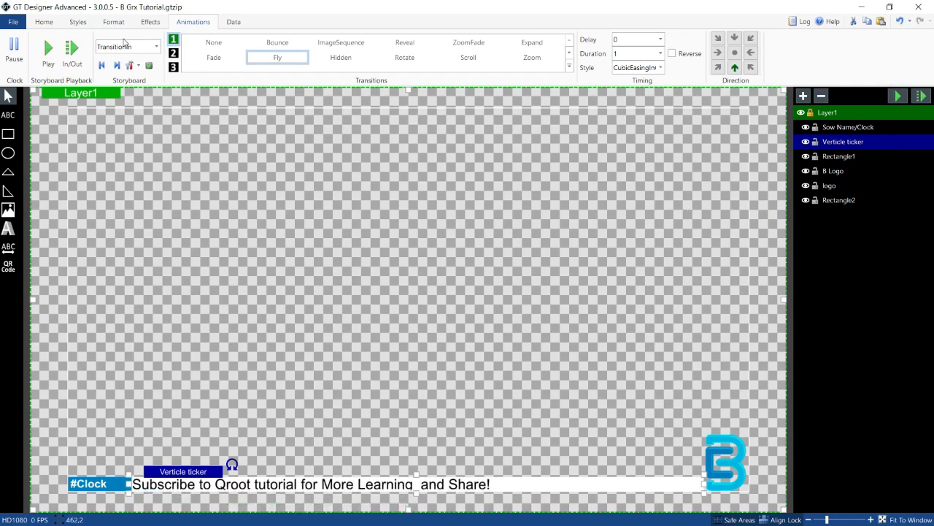
Step: Set the ticker font size to 28 and nudge the ticker text box slightly right
left_click(39, 24)
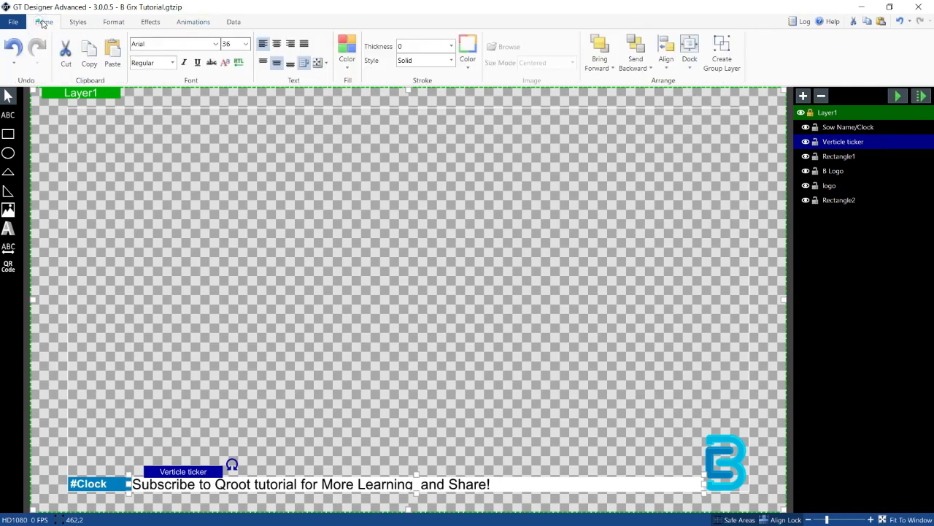
left_click(244, 45)
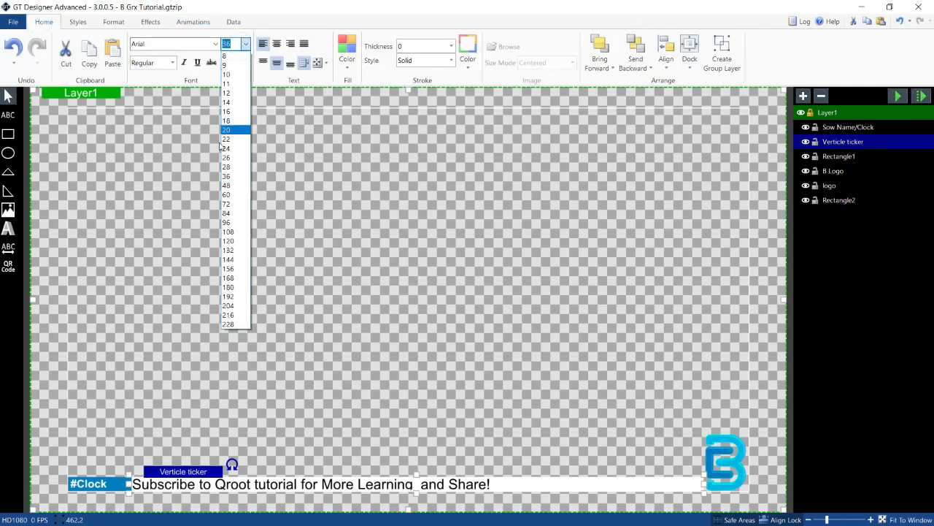
left_click(228, 166)
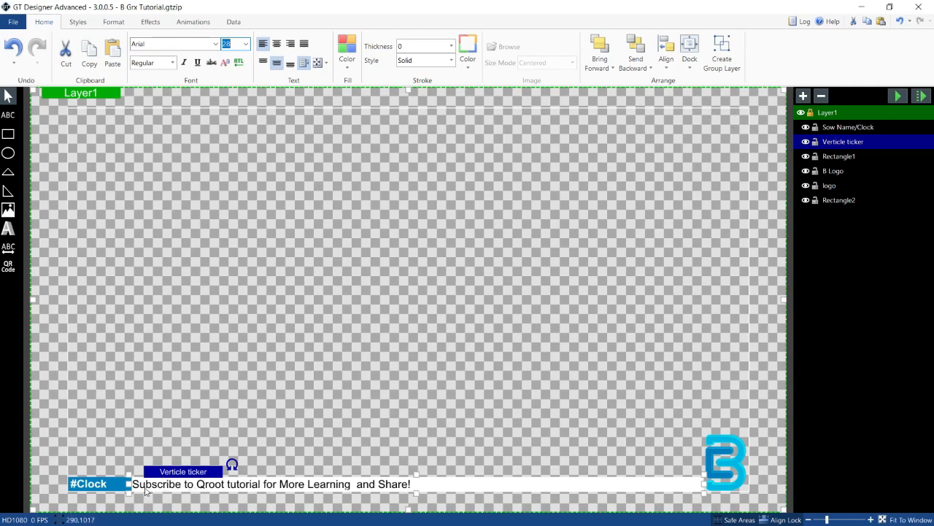
left_click_drag(146, 491, 152, 491)
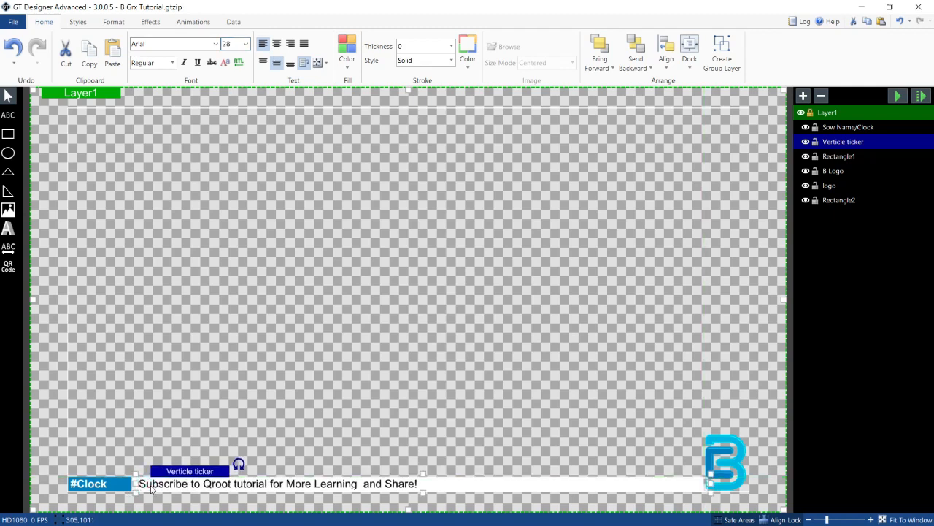
Step: Undo the last nudge, move the ticker text box further right beside the clock box, and preview playback
key("ctrl+z")
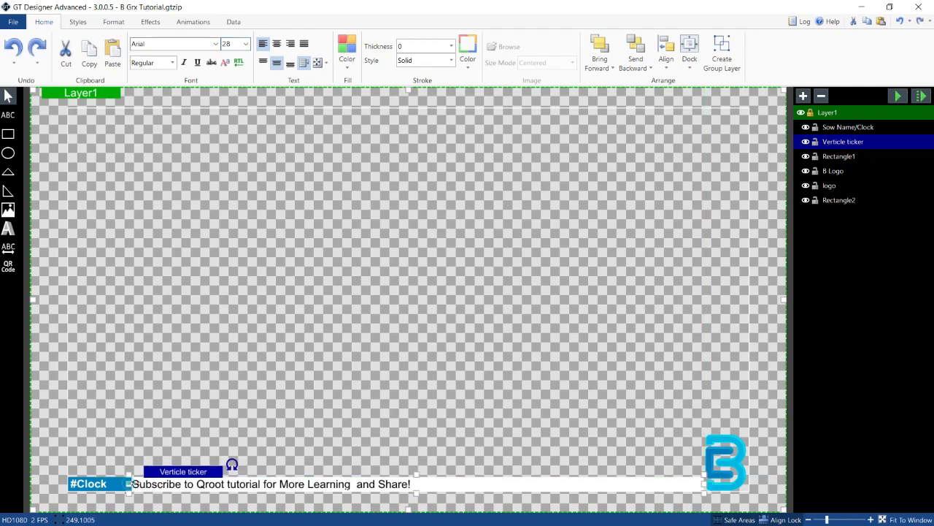
left_click_drag(129, 483, 150, 485)
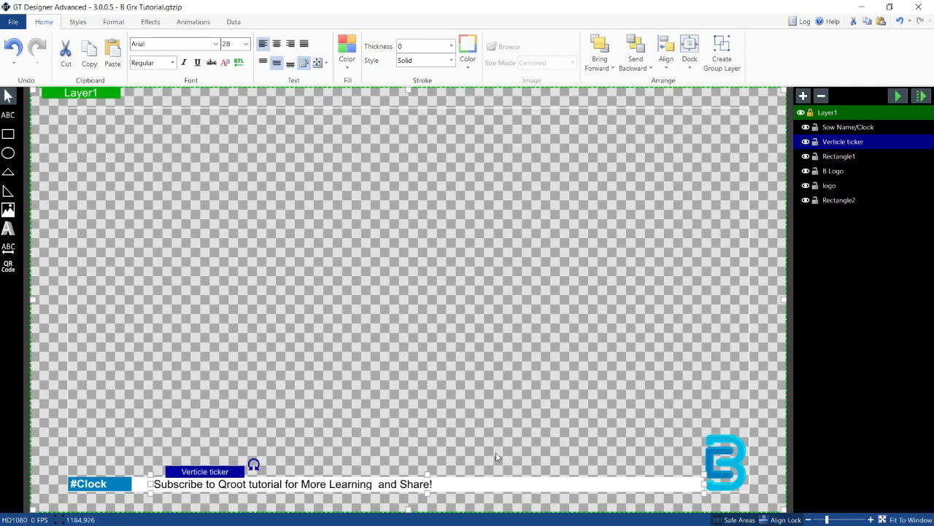
left_click(898, 96)
left_click(899, 100)
Step: Give the Verticle ticker a Fly transition-out moving downward with CubicEasingInOut easing
left_click(188, 22)
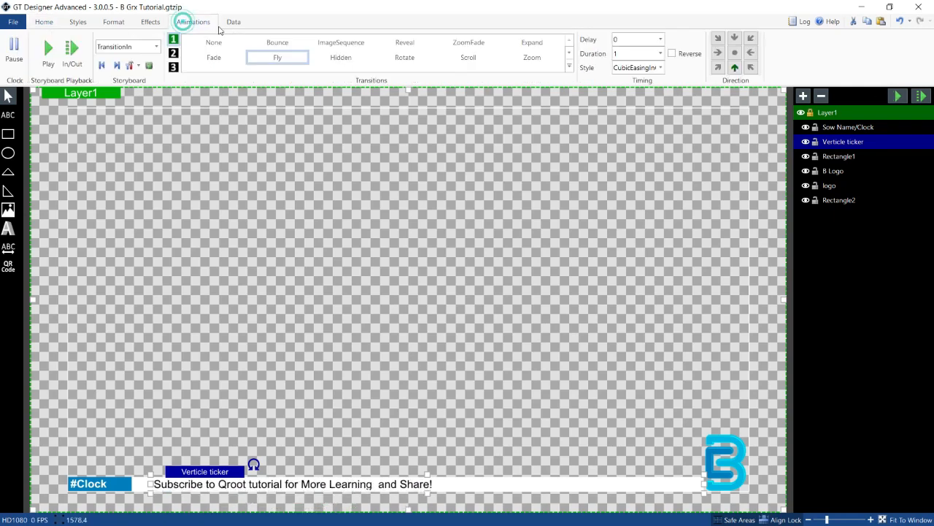
left_click(149, 47)
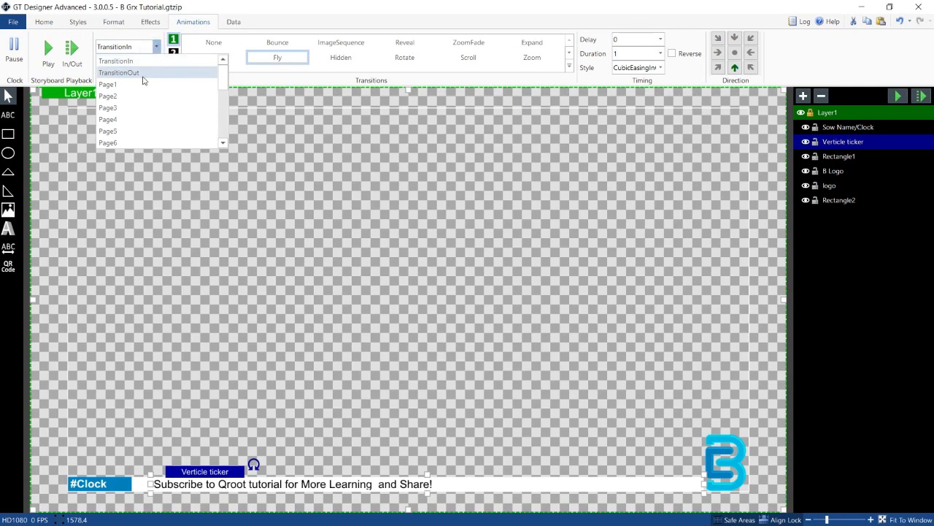
left_click(143, 75)
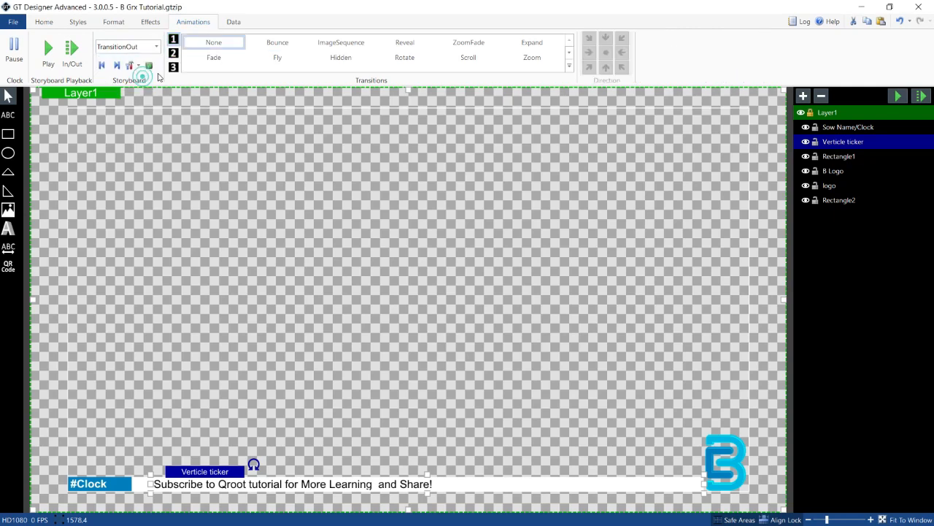
left_click(276, 58)
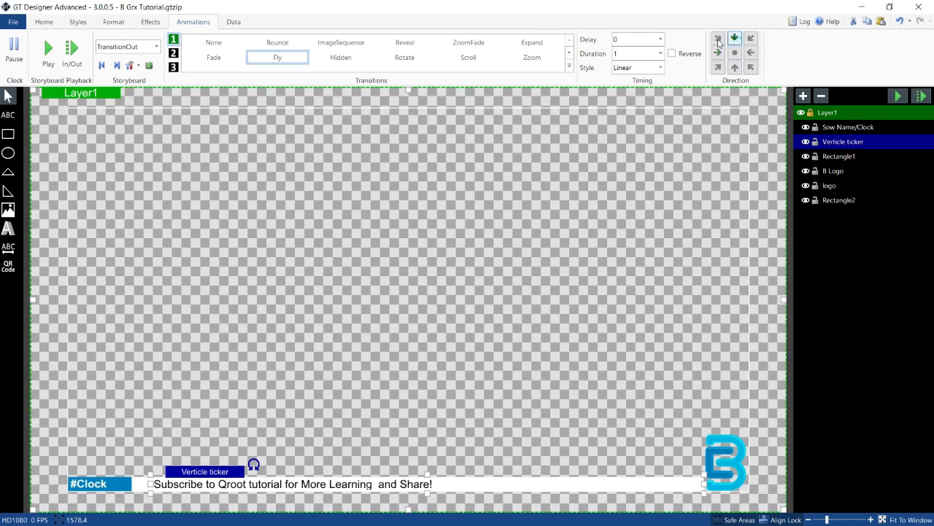
left_click(736, 37)
left_click(660, 67)
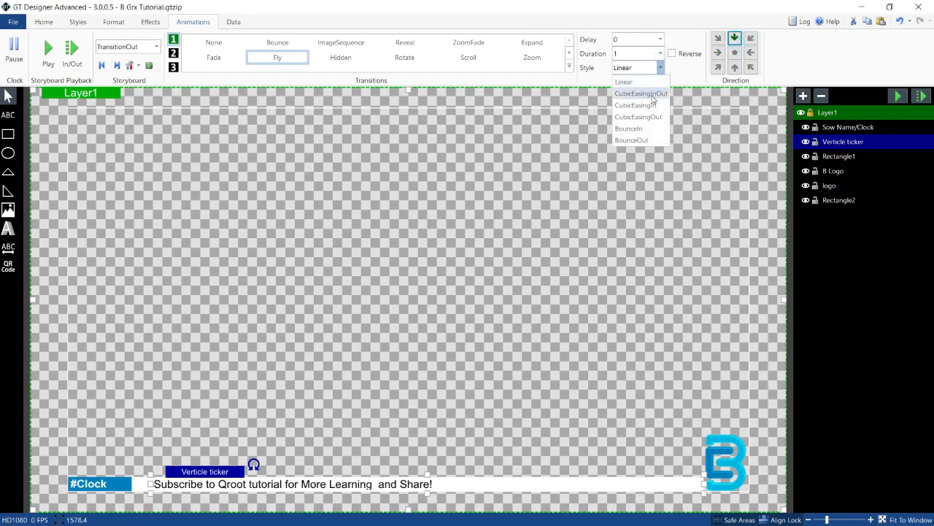
left_click(647, 93)
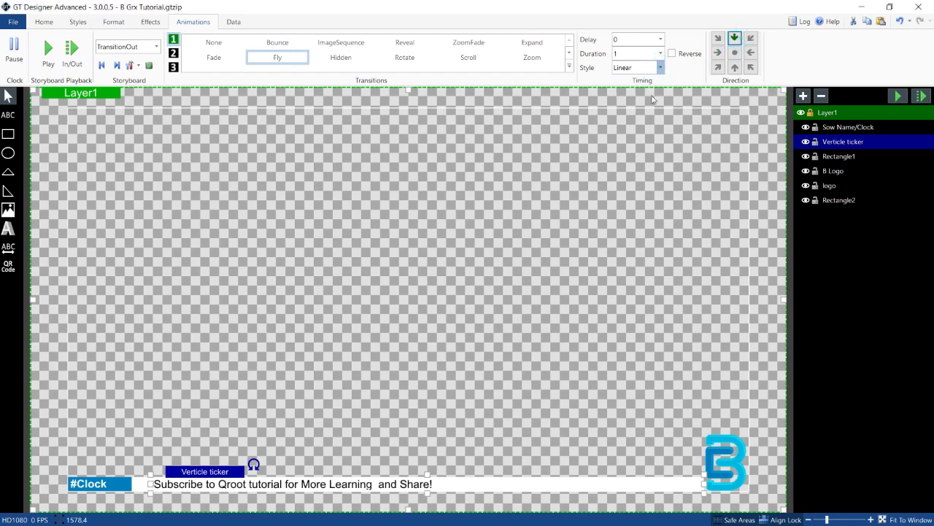
Step: Preview the ticker's transition animation playback several times
left_click(898, 97)
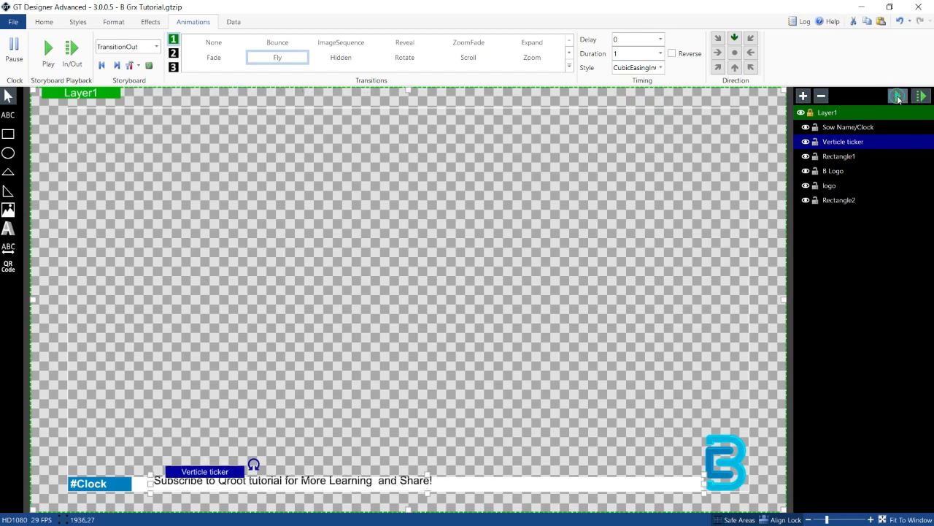
left_click(898, 96)
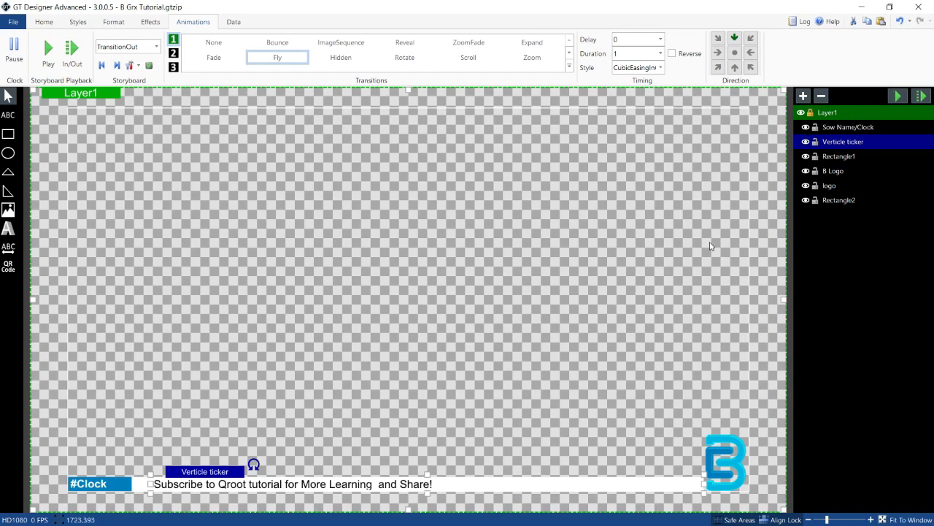
left_click(897, 97)
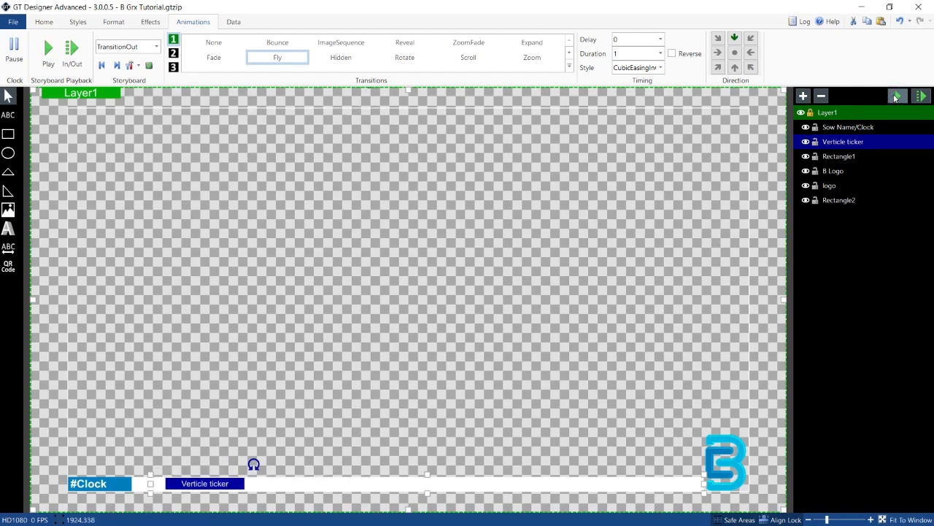
left_click(897, 97)
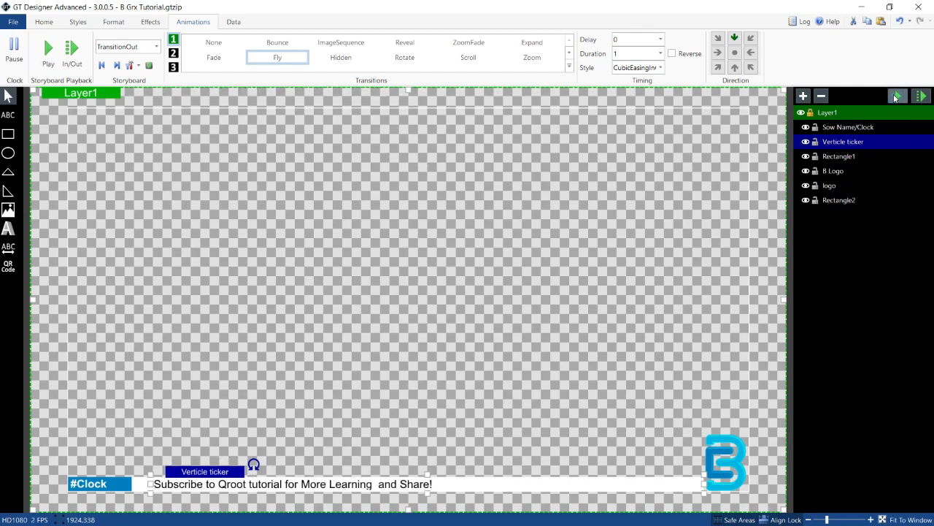
left_click(897, 97)
Step: Rename the Rectangle1 layer to Ticker BG
left_click(839, 156)
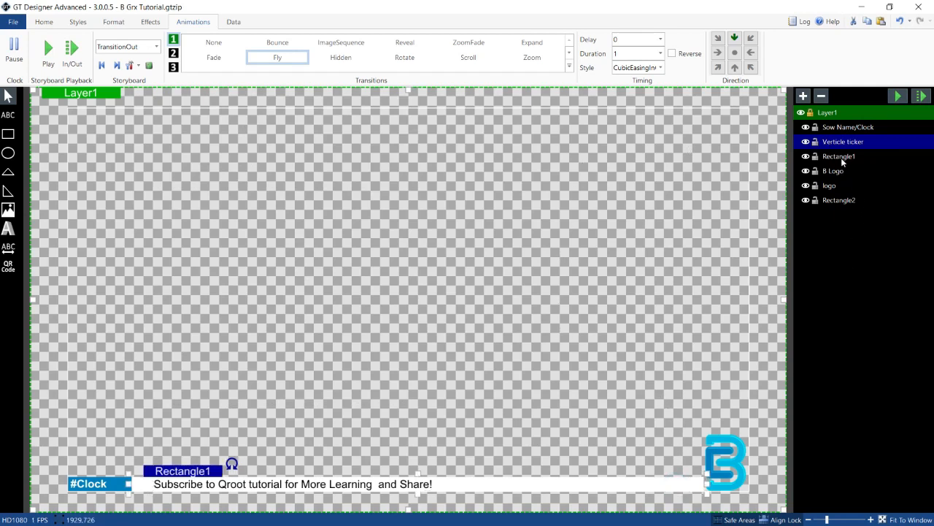
left_click(807, 158)
left_click(808, 158)
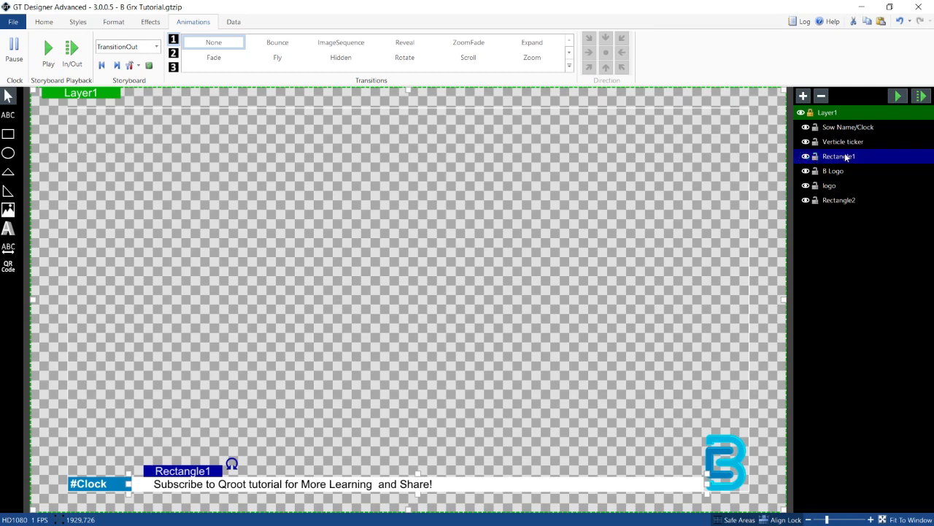
left_click(846, 157)
type("Ticker BG")
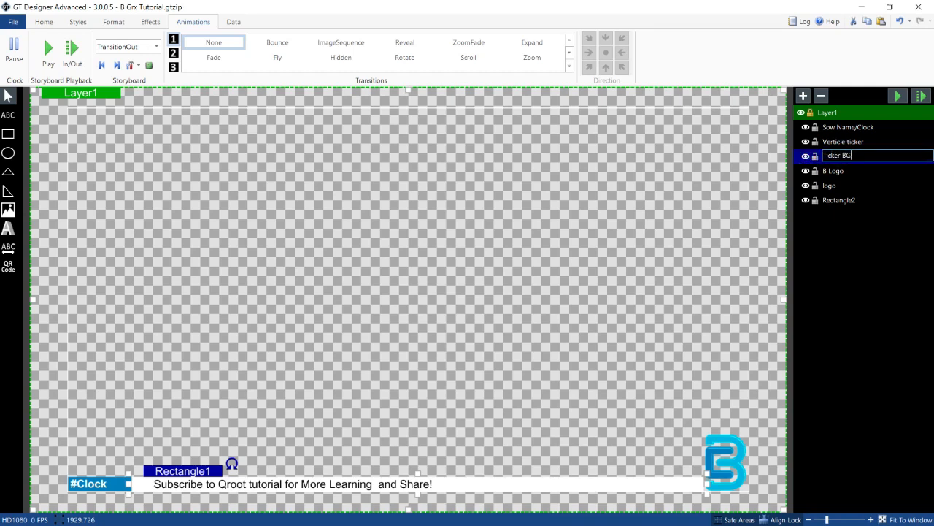
key("Return")
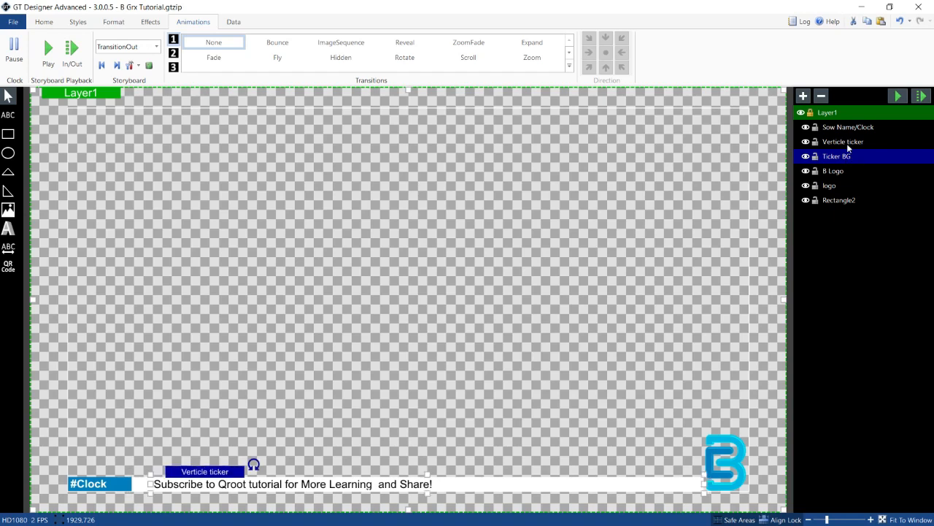
Step: Mask the Verticle ticker layer with the Ticker BG layer
left_click(845, 143)
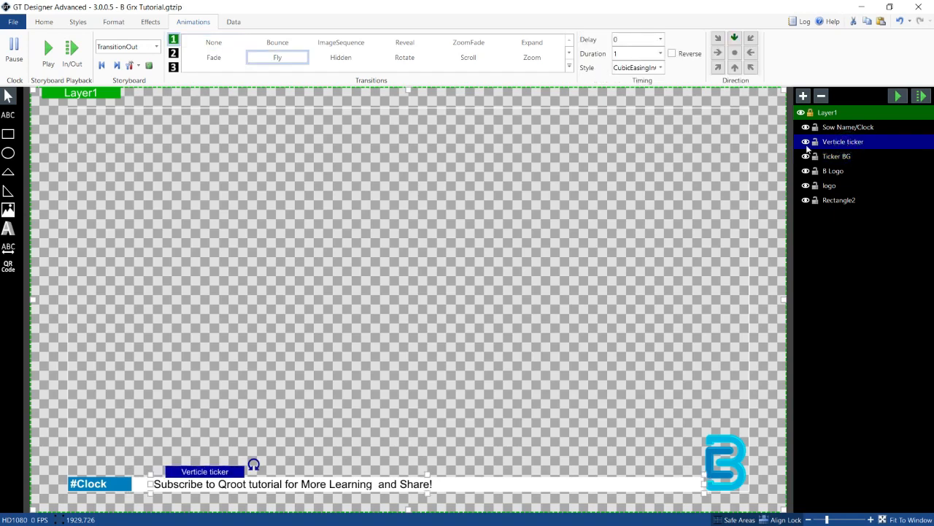
left_click(842, 130)
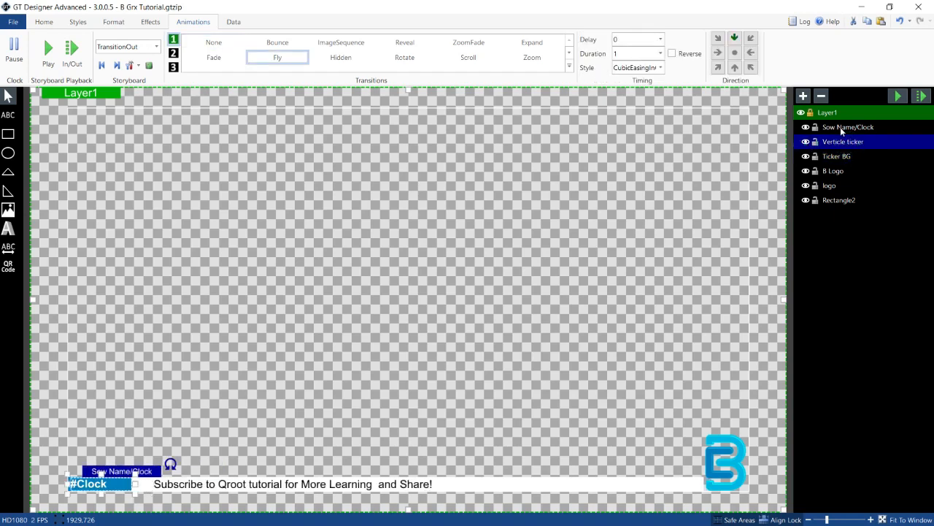
left_click(844, 143)
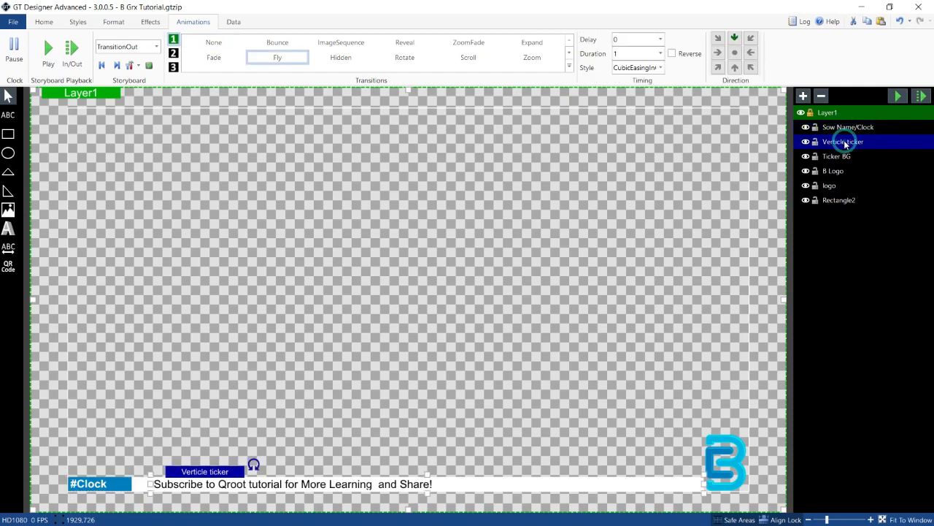
left_click(150, 22)
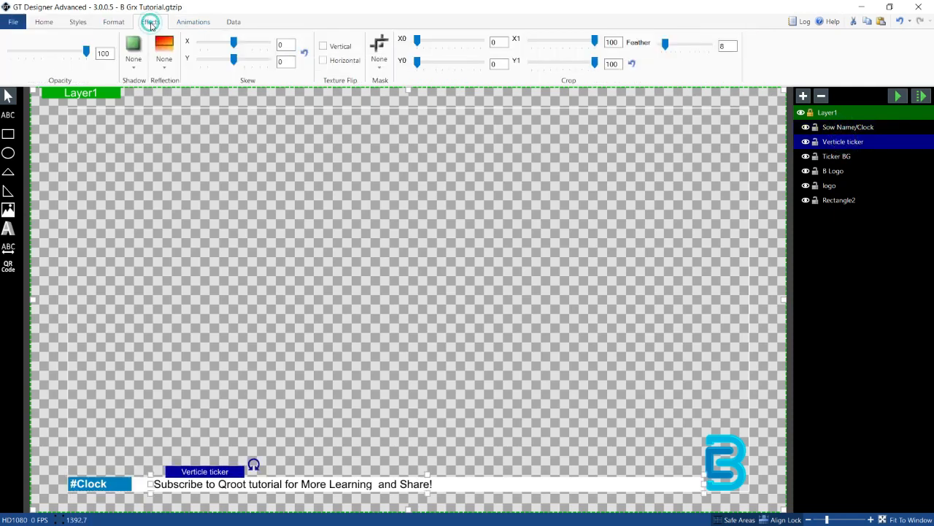
left_click(376, 62)
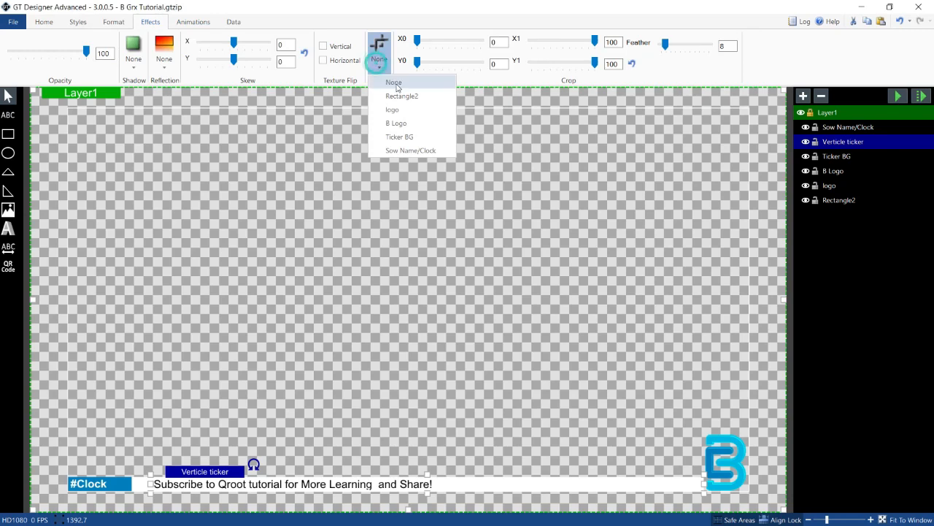
left_click(400, 137)
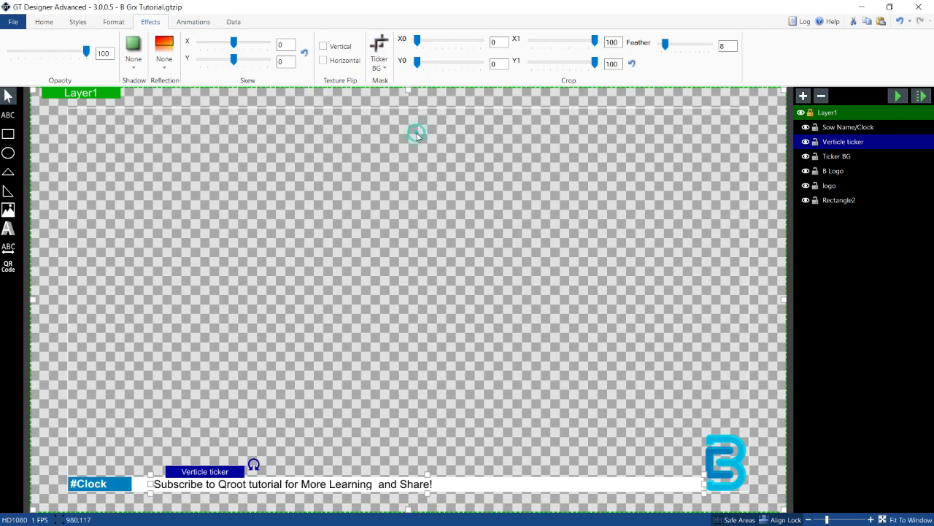
Step: Preview the masked ticker playback in the TransitionIn storyboard
left_click(899, 96)
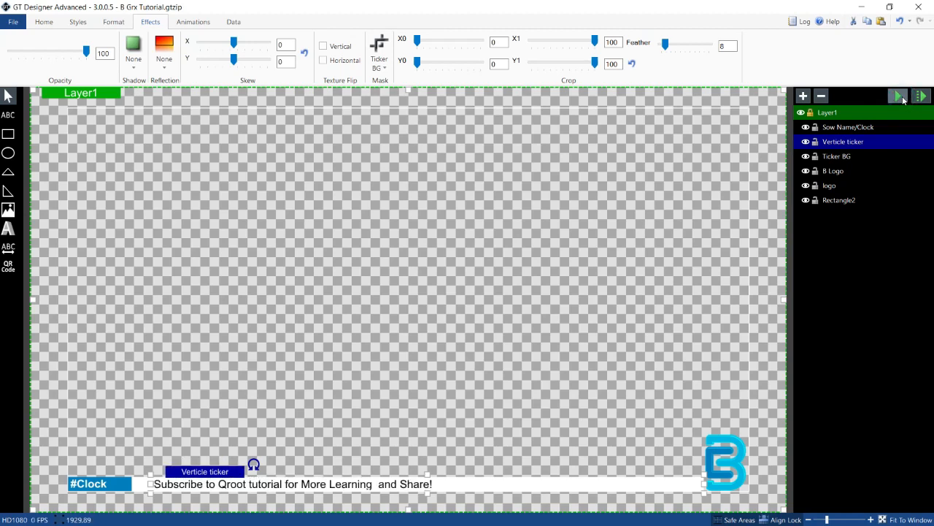
left_click(902, 98)
left_click(191, 21)
left_click(156, 46)
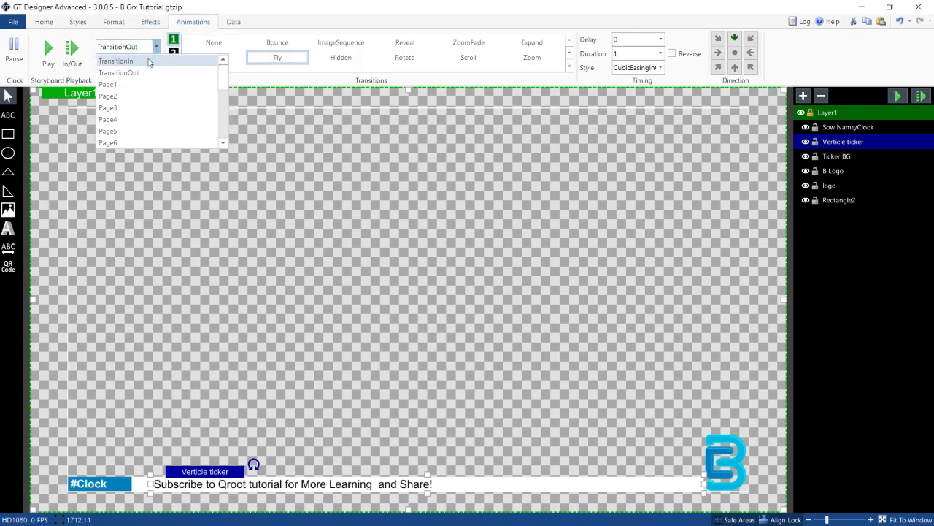
left_click(149, 62)
left_click(897, 99)
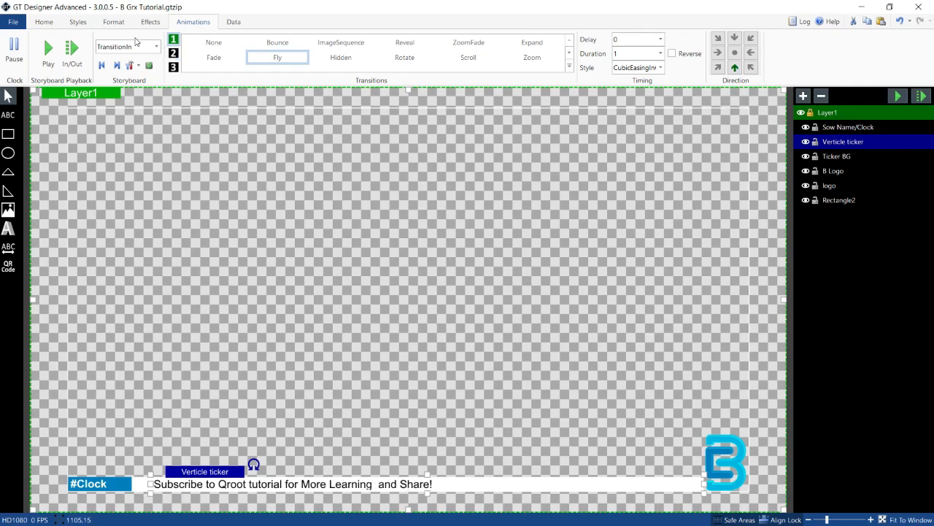
Step: Give the ticker's DataChangeOut (Verticle ticker.Text) a Fly transition upward with CubicEasingInOut easing, and preview it
left_click(155, 46)
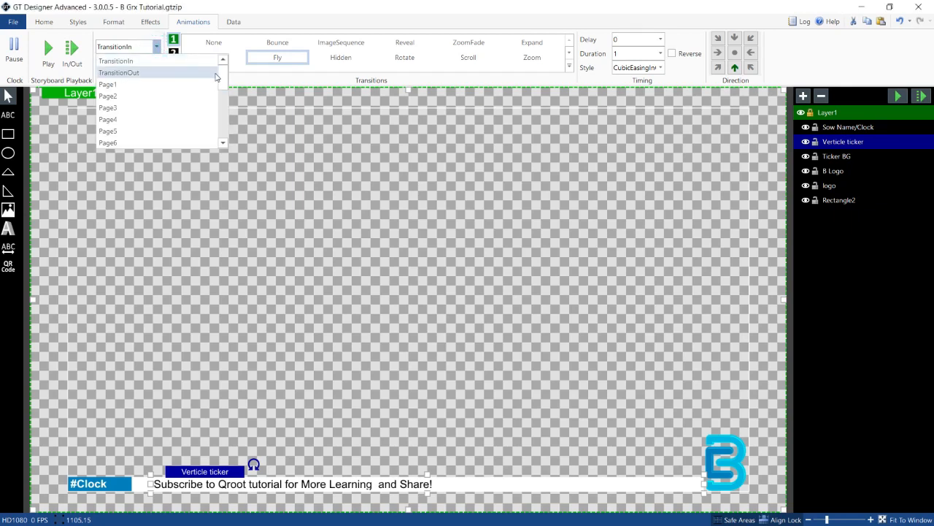
left_click_drag(223, 75, 220, 116)
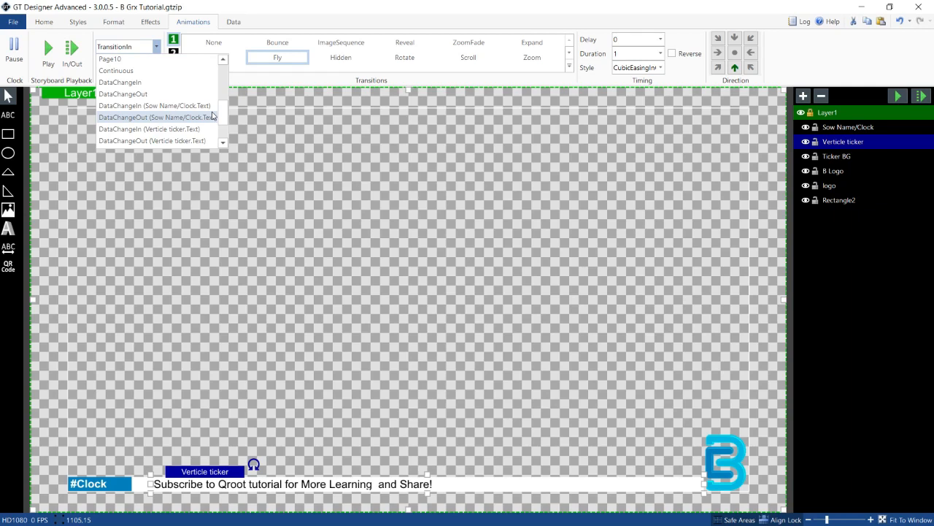
left_click(173, 141)
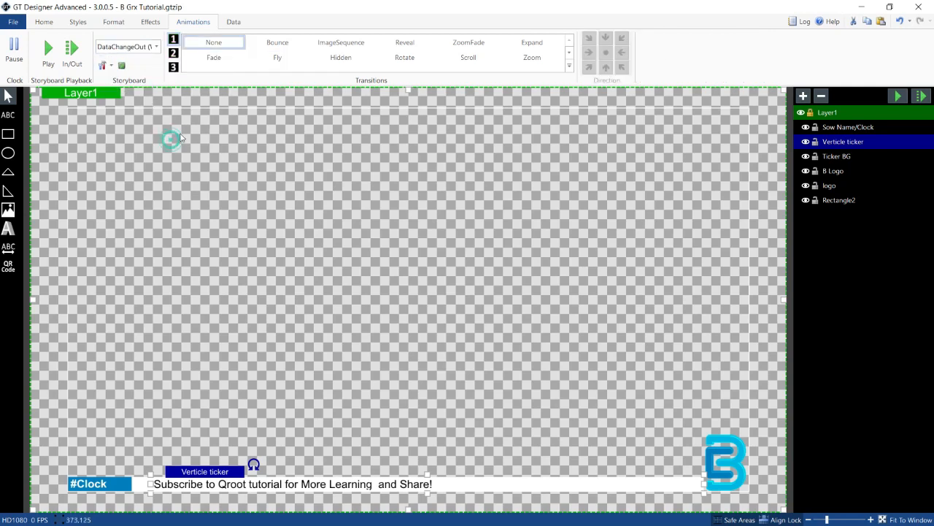
left_click(280, 57)
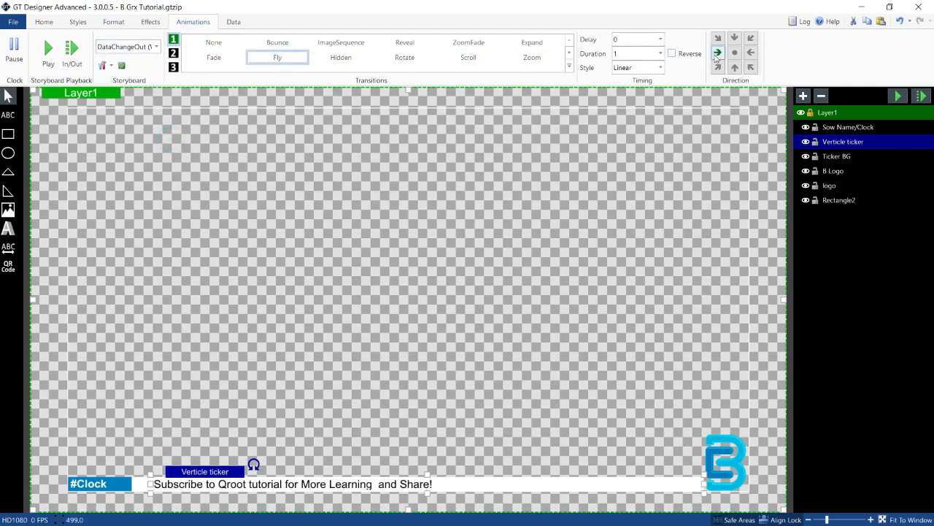
left_click(735, 67)
left_click(658, 67)
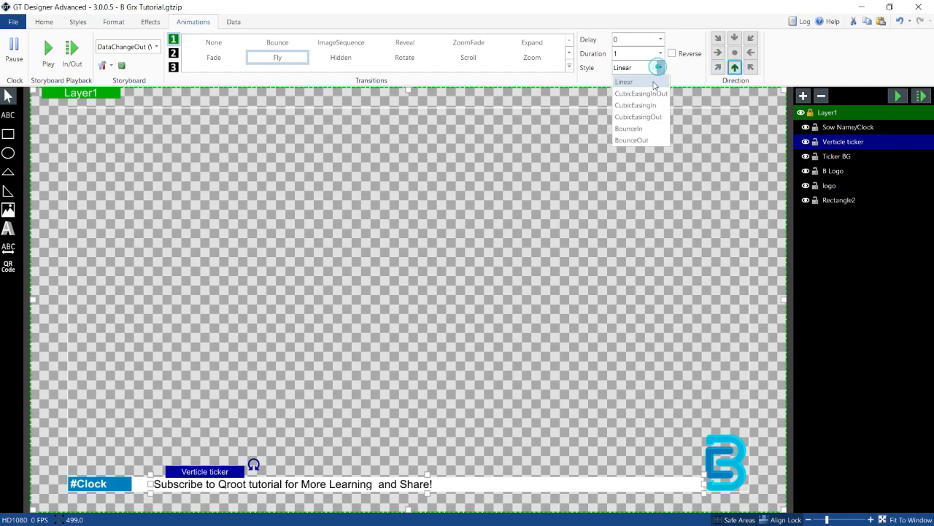
left_click(646, 94)
left_click(899, 96)
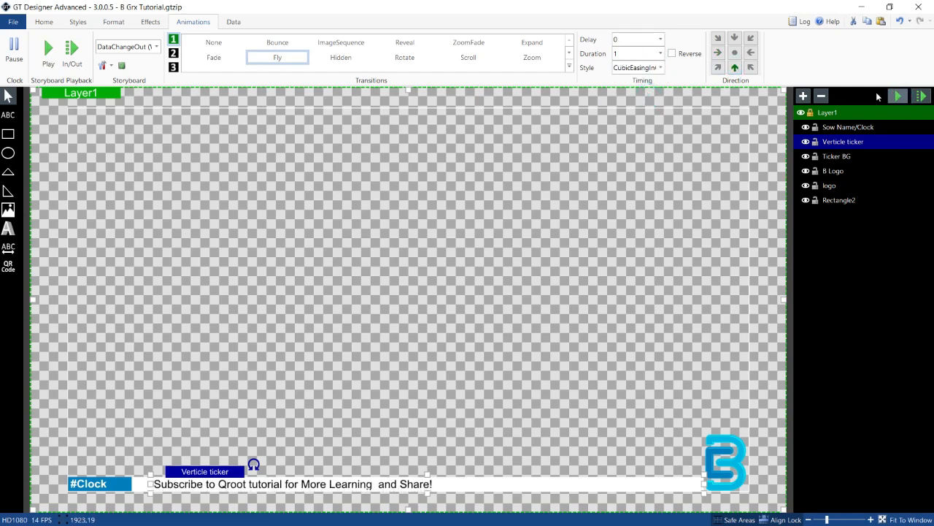
Step: Give the ticker's DataChangeIn (Verticle ticker.Text) a Fly transition downward with CubicEasingInOut easing
left_click(154, 47)
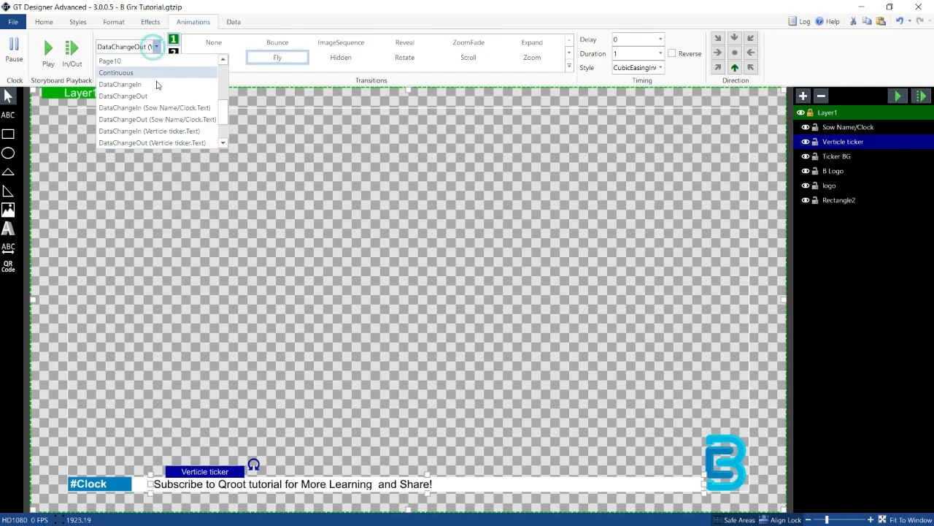
left_click(154, 131)
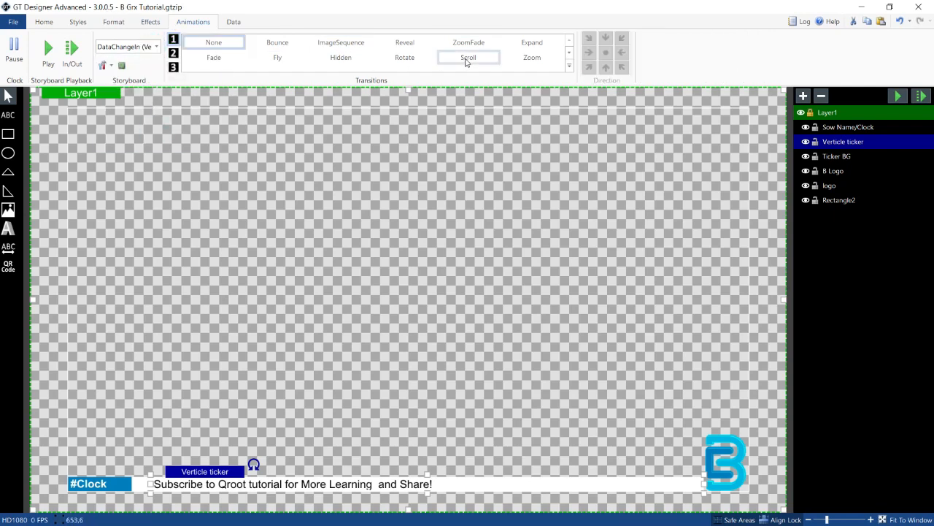
left_click(286, 62)
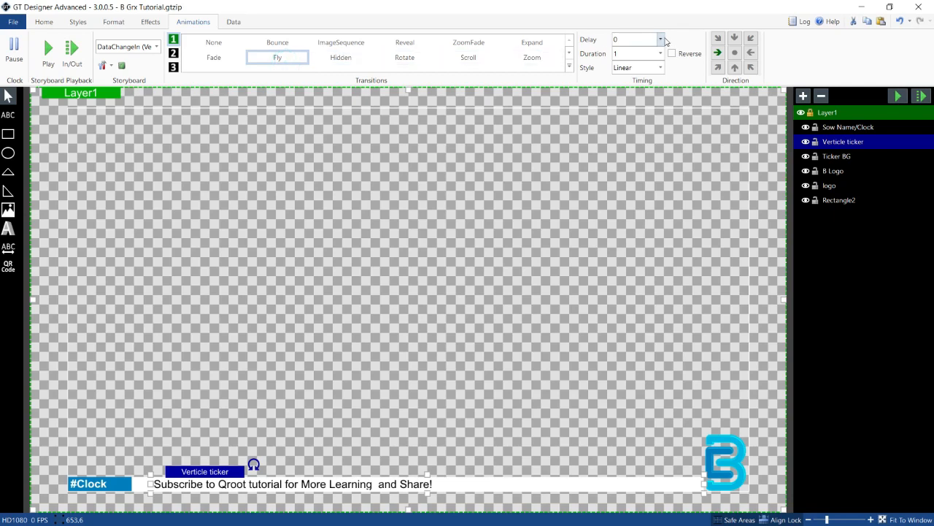
left_click(737, 39)
left_click(654, 68)
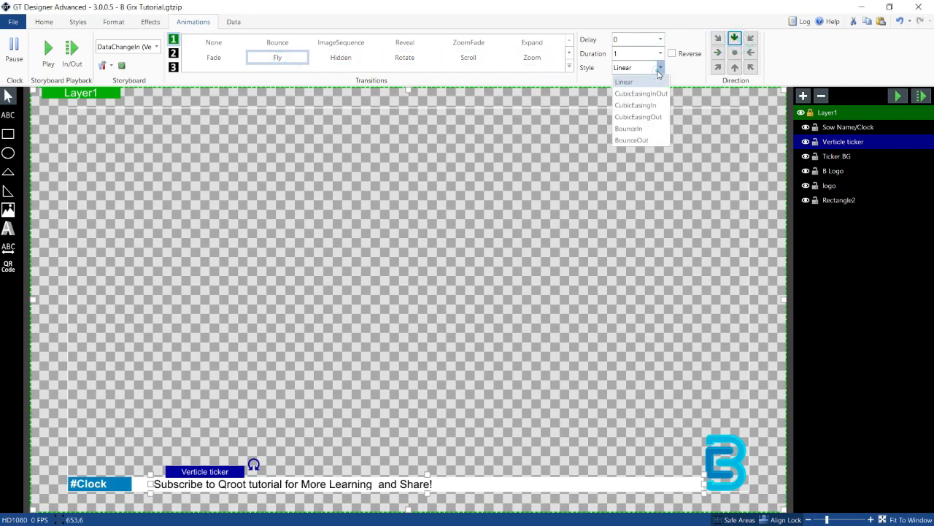
left_click(644, 94)
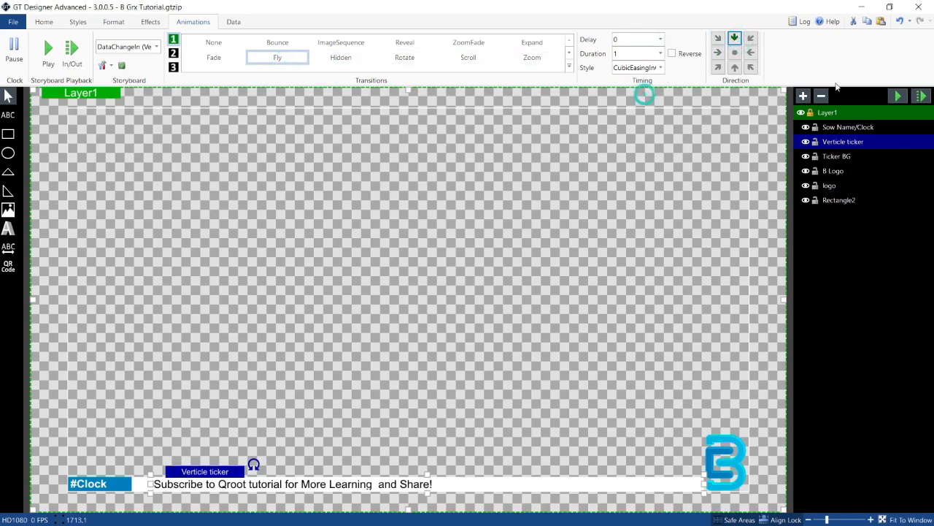
Step: Preview the ticker's DataChangeIn transition and save the project
left_click(904, 102)
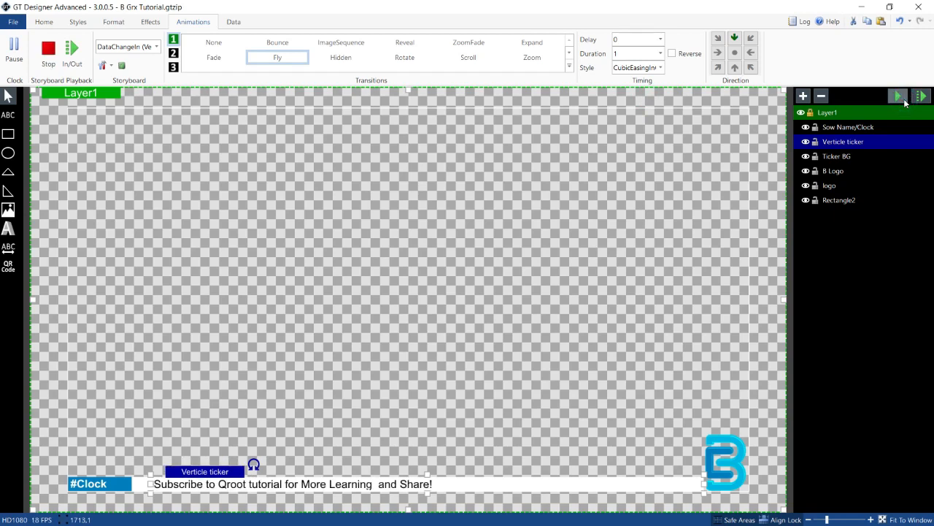
left_click(904, 102)
left_click(904, 102)
left_click(4, 21)
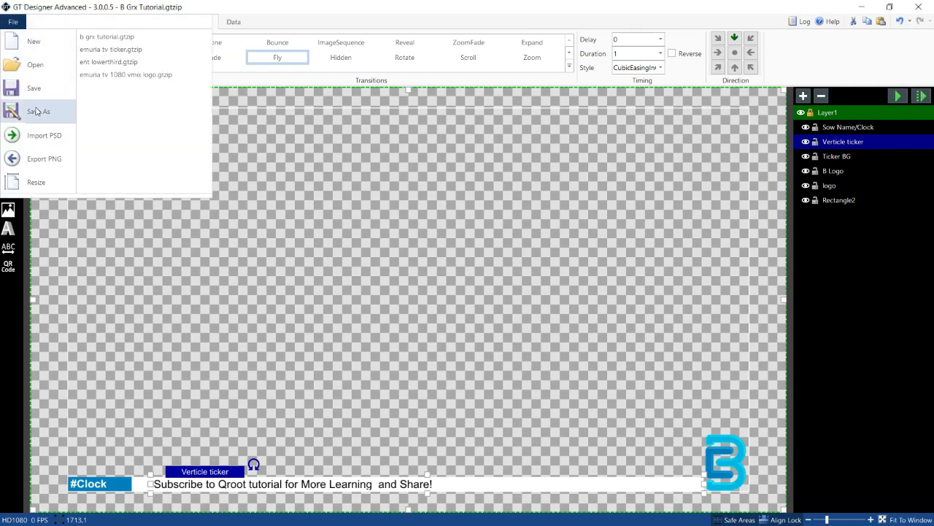
left_click(33, 88)
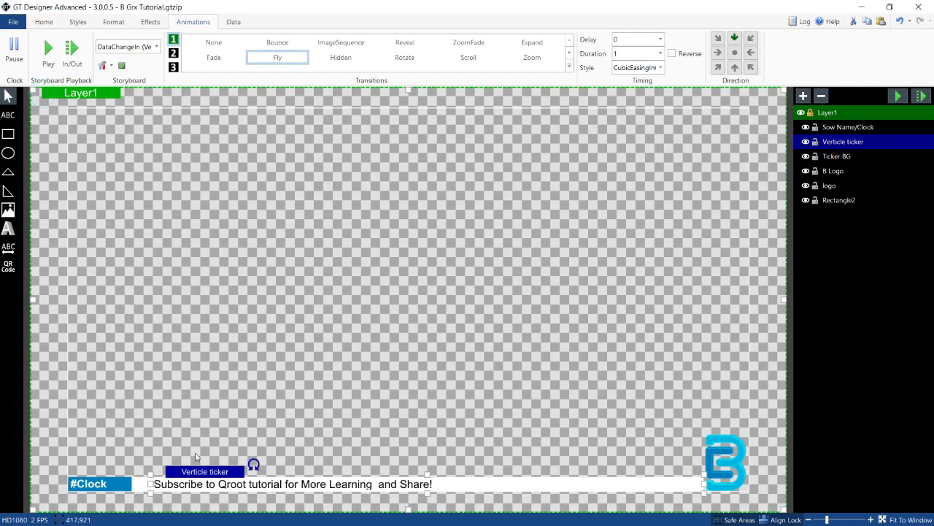
Step: Switch to vMix and take the emuria tv ticker input off overlay channel 2
key("super")
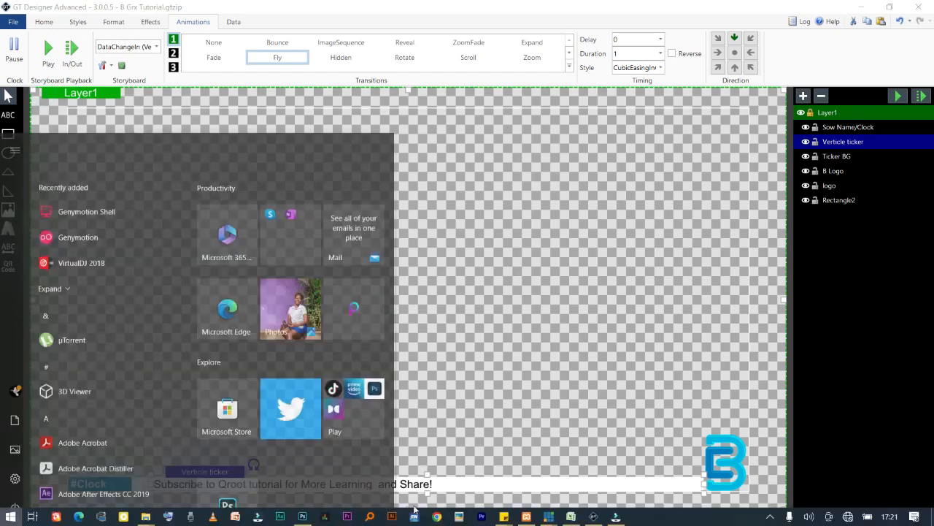
mouse_move(550, 518)
left_click(501, 474)
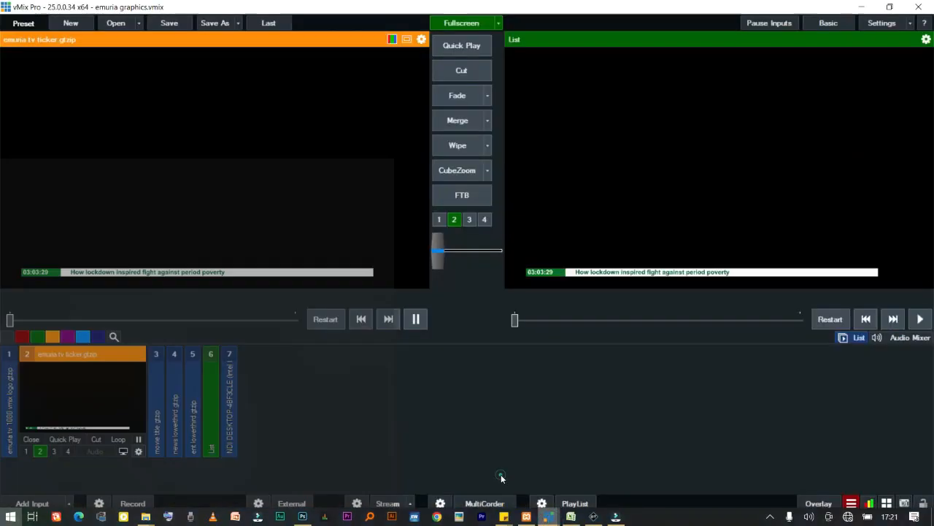
left_click(40, 452)
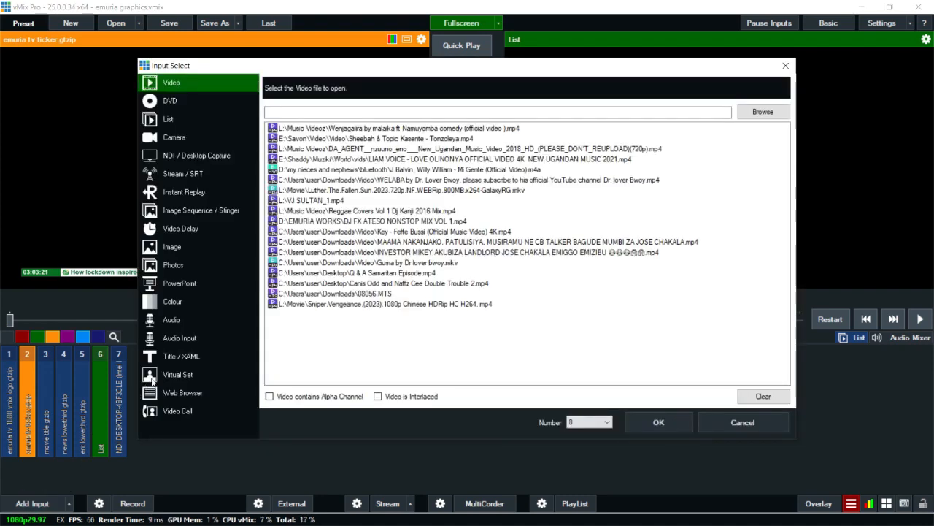
Step: Add the b grx tutorial title from the recent Title/XAML list as a new input
left_click(172, 361)
left_click(768, 105)
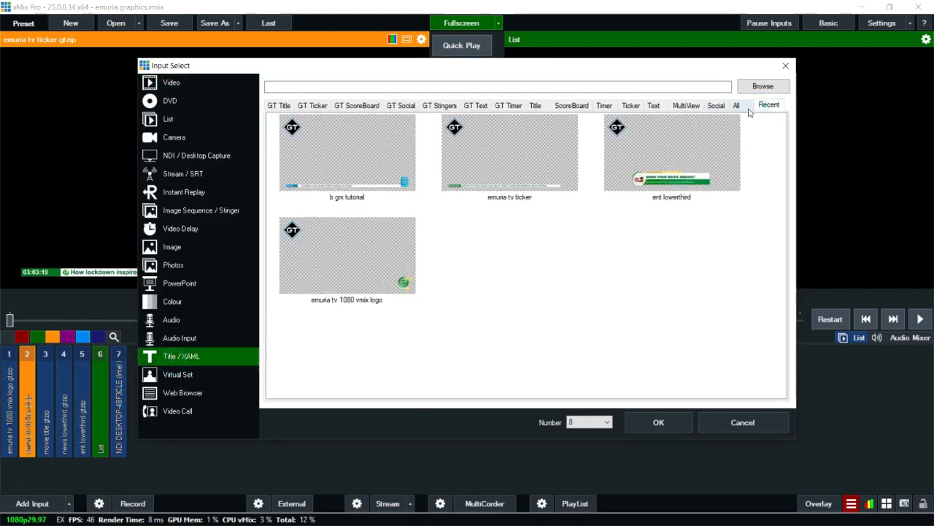
left_click(313, 163)
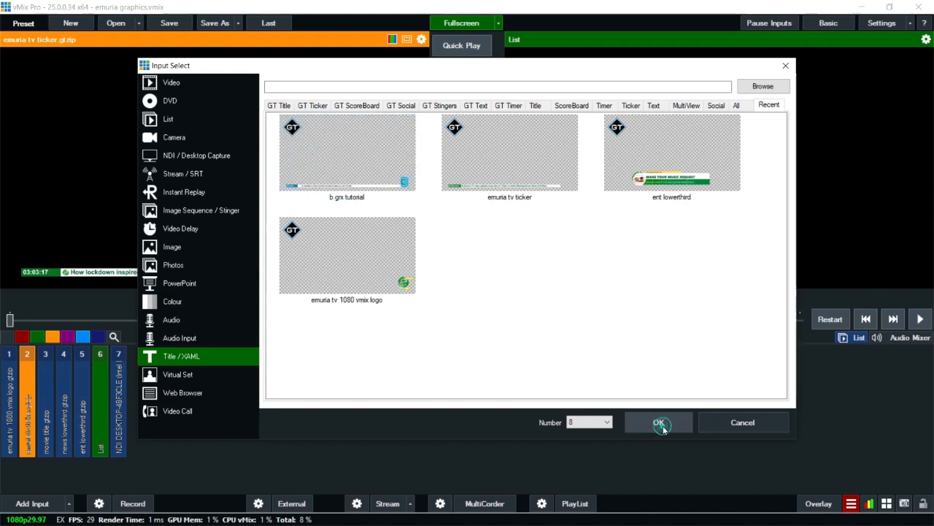
left_click(661, 423)
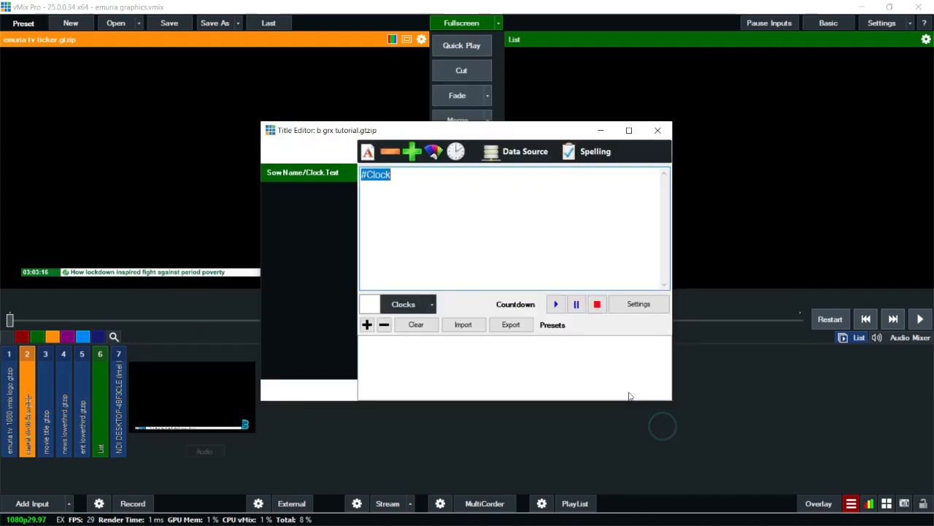
Step: Set the clock field to the 24-hour time-of-day format (0:HH:mm:ss) and close the title editor
left_click(432, 309)
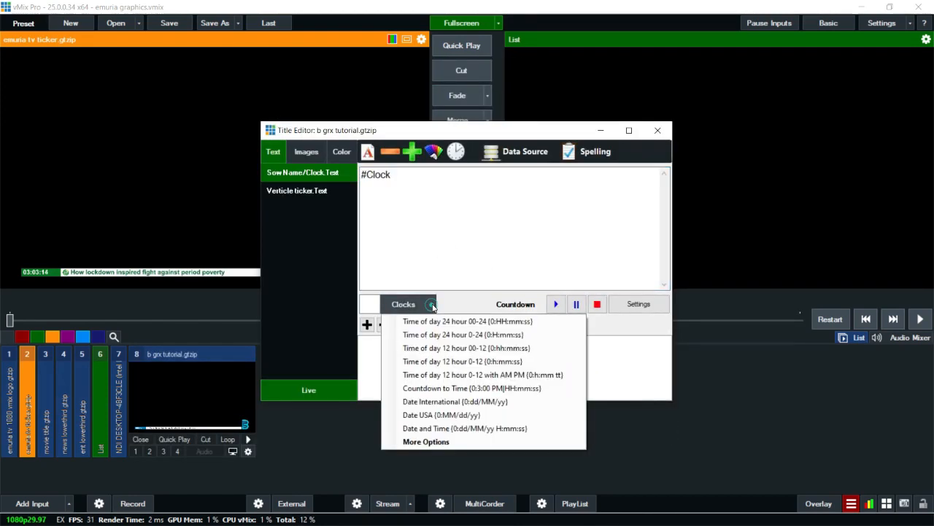
left_click(474, 326)
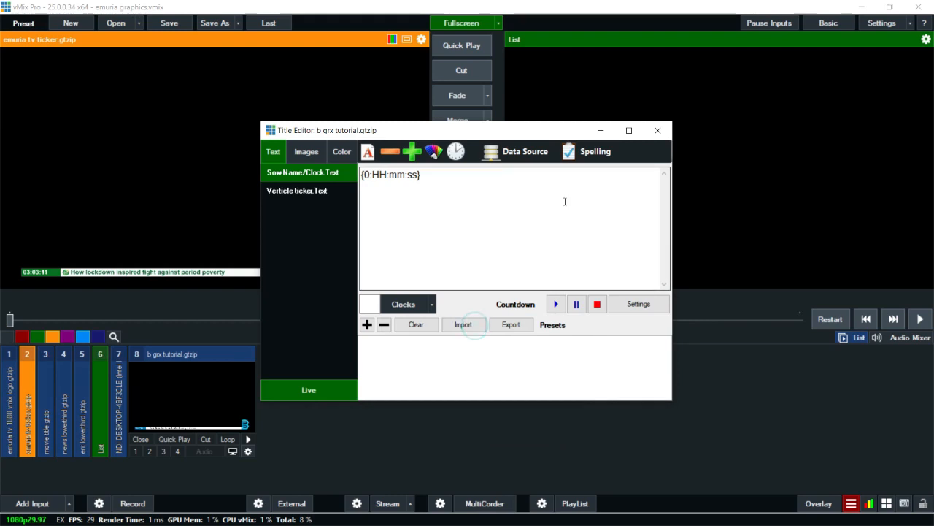
left_click(658, 130)
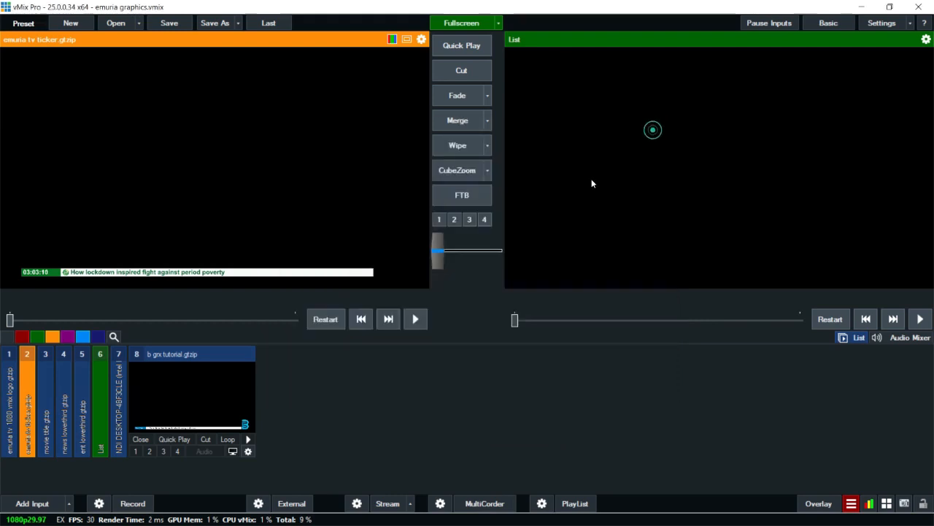
Step: Put the b grx tutorial input on overlay channel 2
left_click(149, 450)
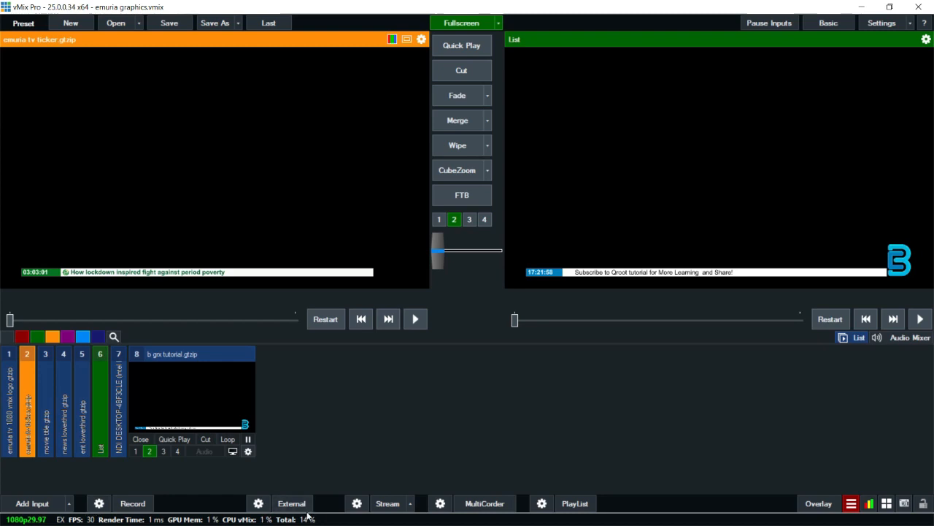
left_click(475, 433)
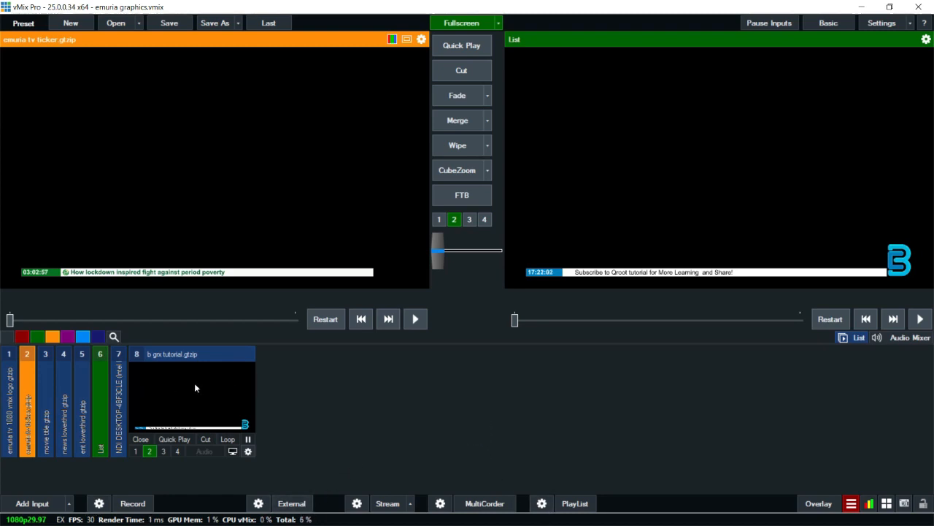
Step: Open the title's data source manager and view the Social Platforms table of Emuria All Lowerthirds
right_click(194, 382)
left_click(220, 388)
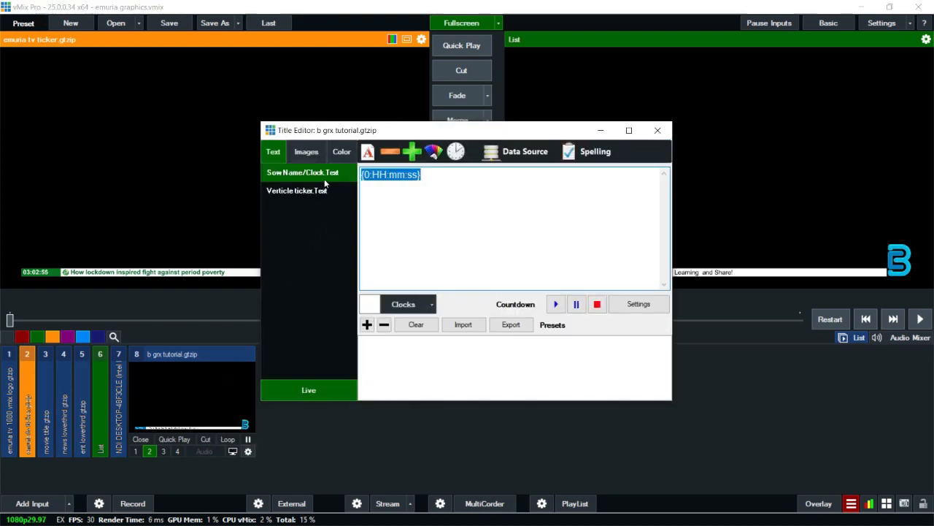
left_click(517, 153)
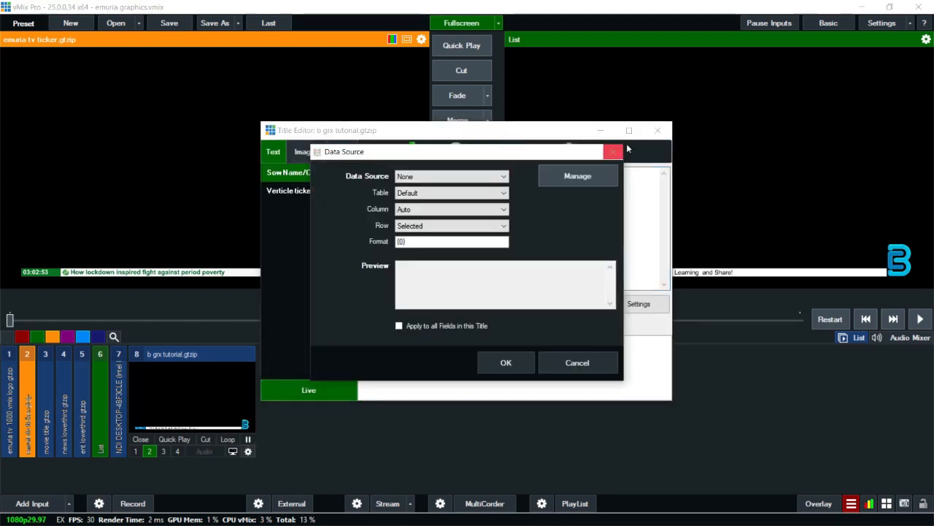
left_click(593, 176)
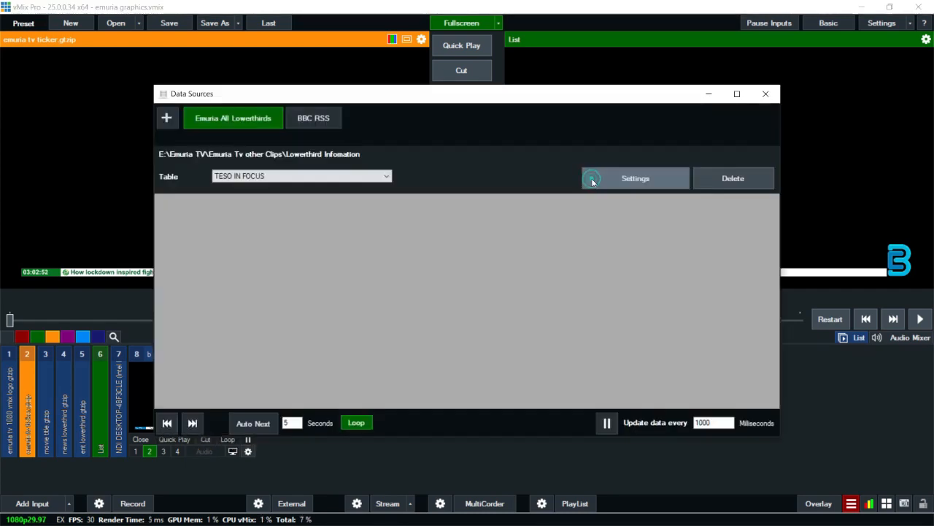
left_click(295, 177)
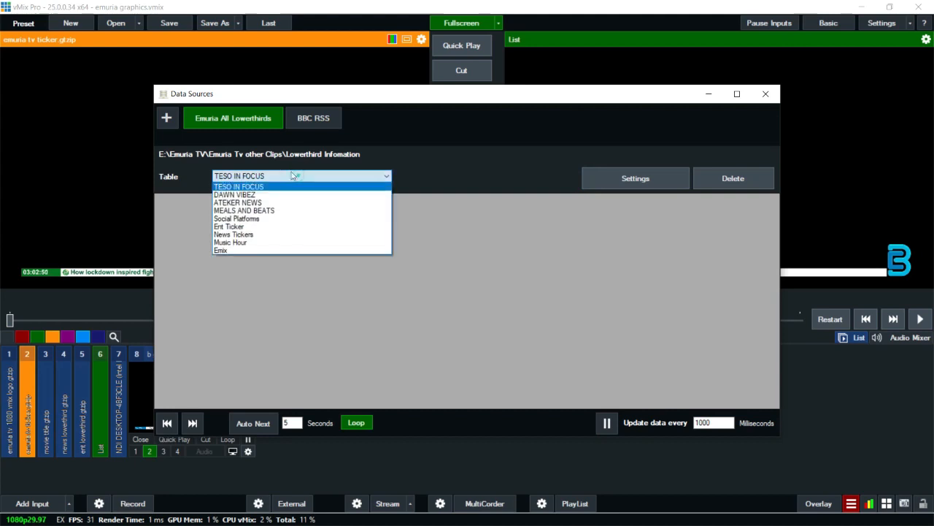
left_click(260, 219)
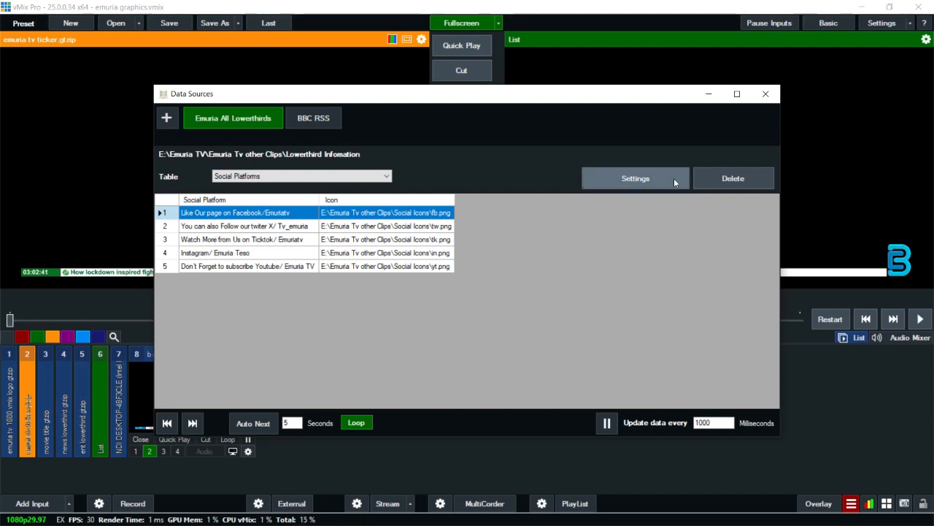
left_click(766, 94)
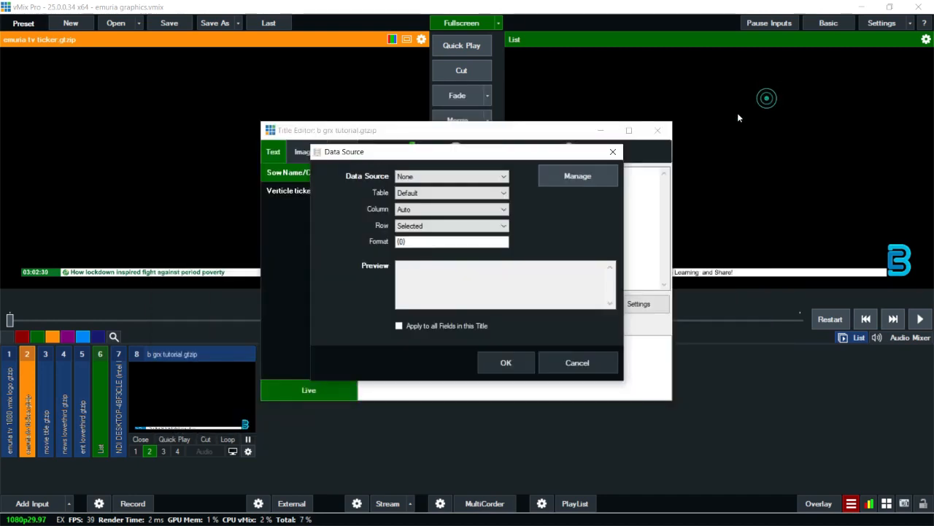
Step: Bind the Clock text field to the Emuria All Lowerthirds data source, Social Platforms table
left_click(487, 176)
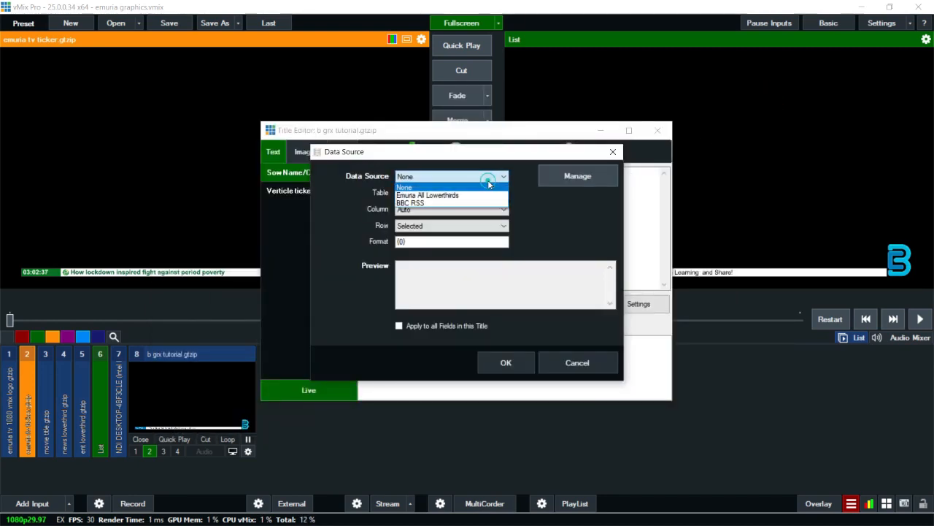
left_click(448, 195)
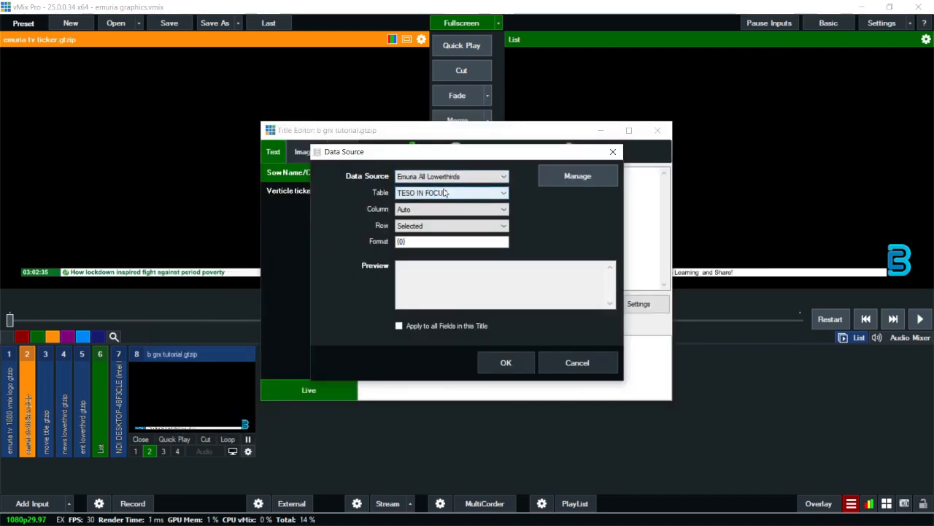
left_click(440, 196)
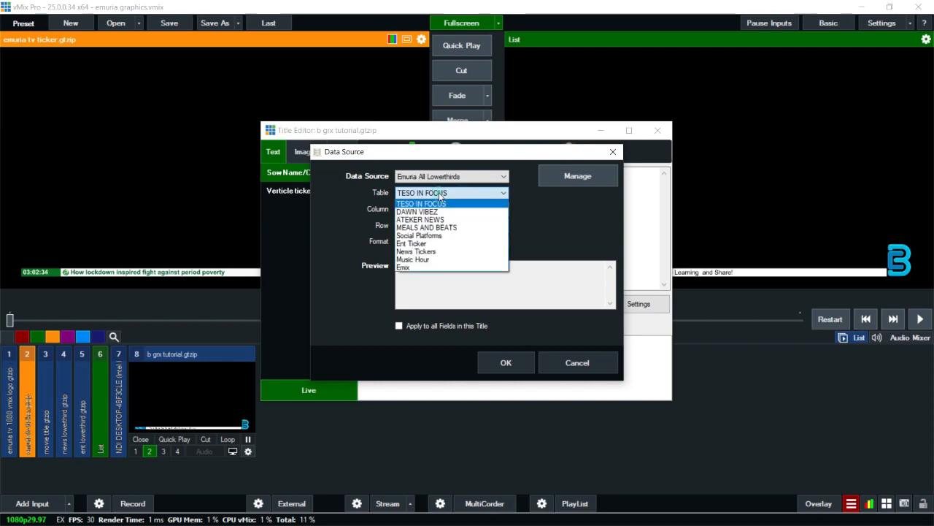
left_click(432, 236)
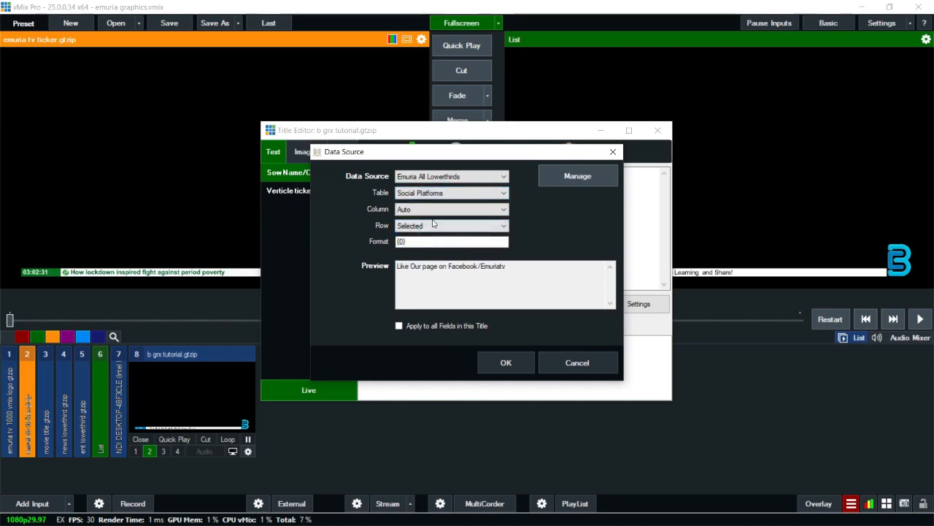
Step: Select the Social Platforms table in the data source manager with Auto Next enabled, and close it
left_click(573, 178)
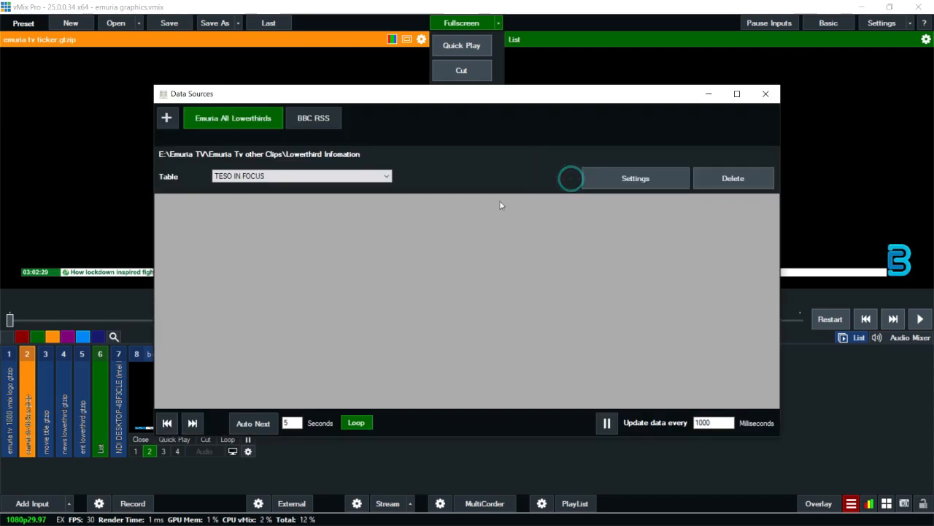
left_click(284, 175)
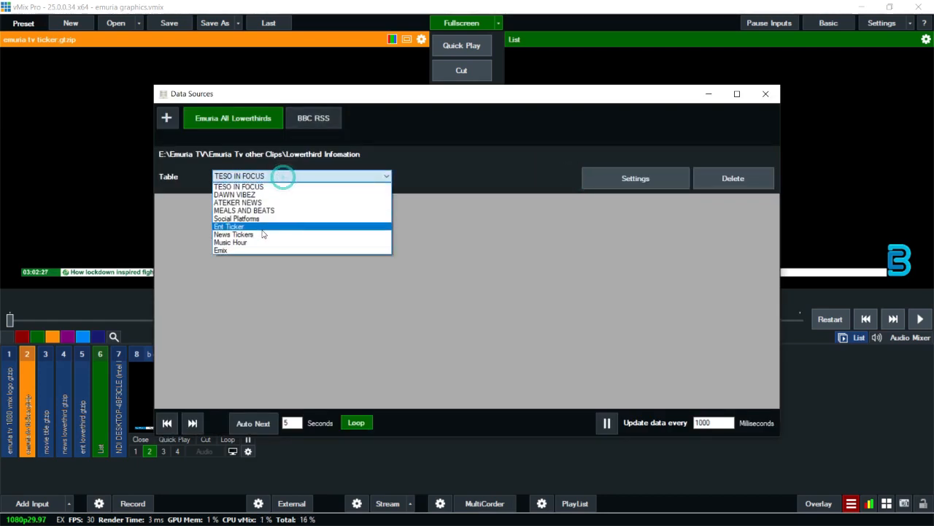
left_click(264, 219)
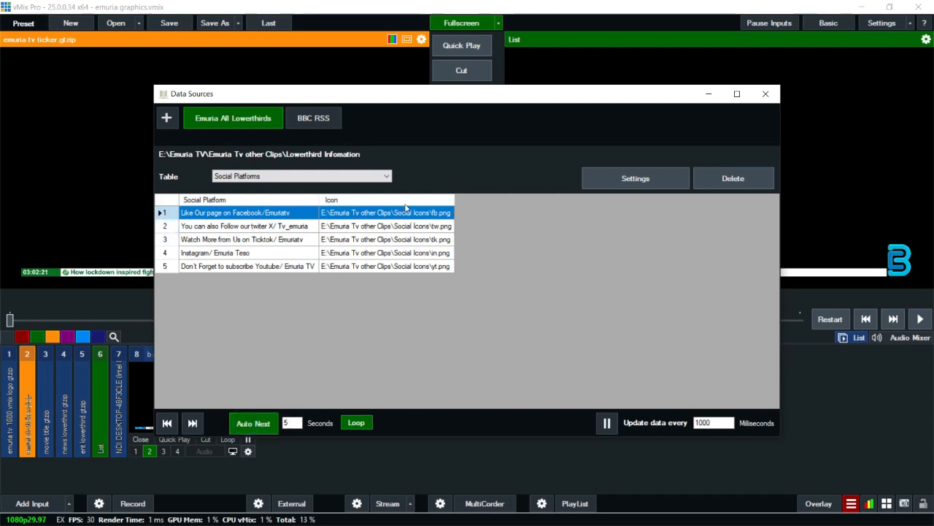
left_click(763, 95)
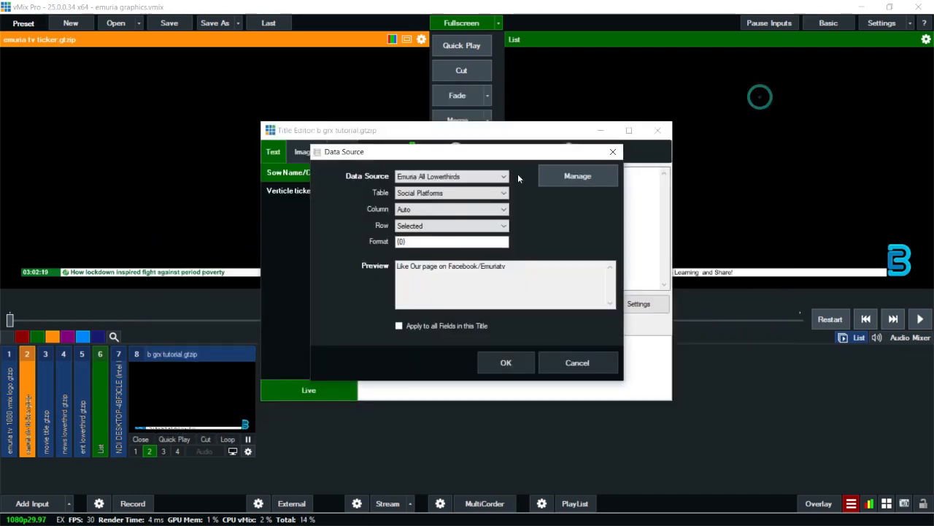
Step: Set the data column to Social Platform, confirm the binding and close the title editor
left_click(436, 211)
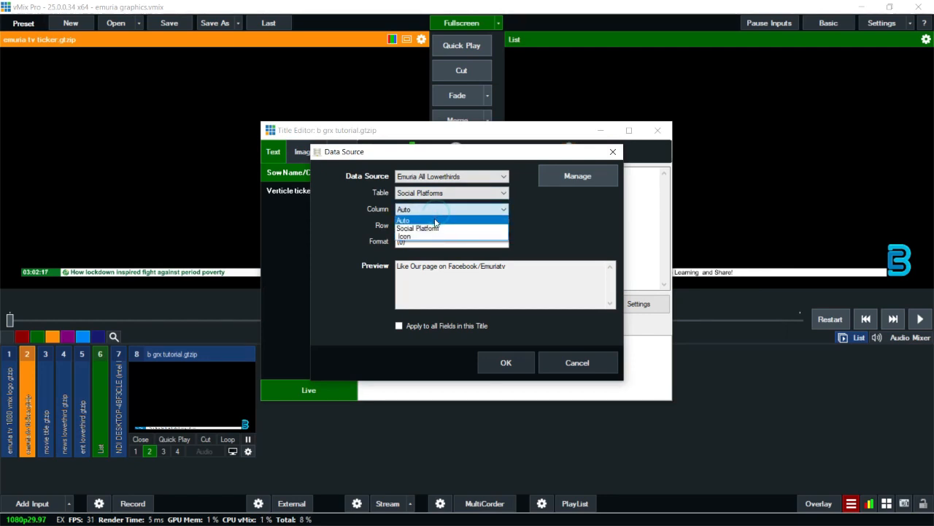
left_click(433, 229)
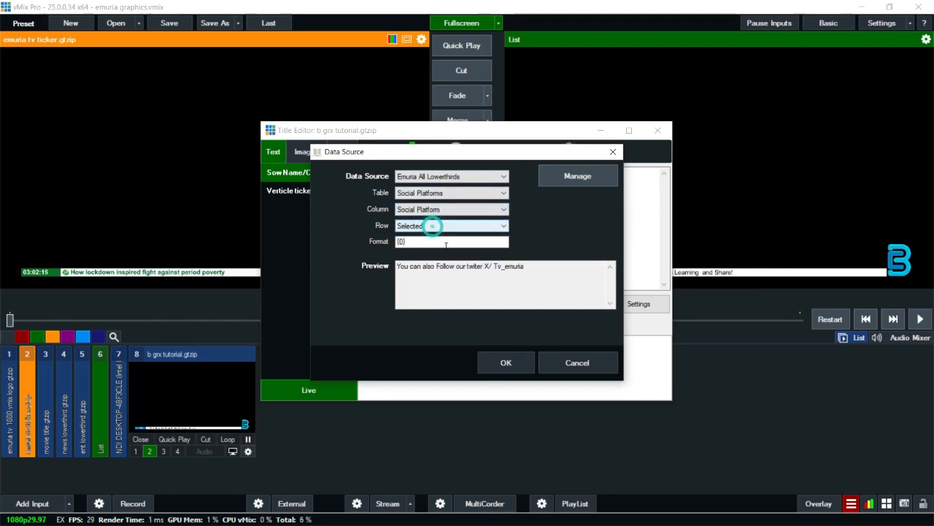
left_click(508, 363)
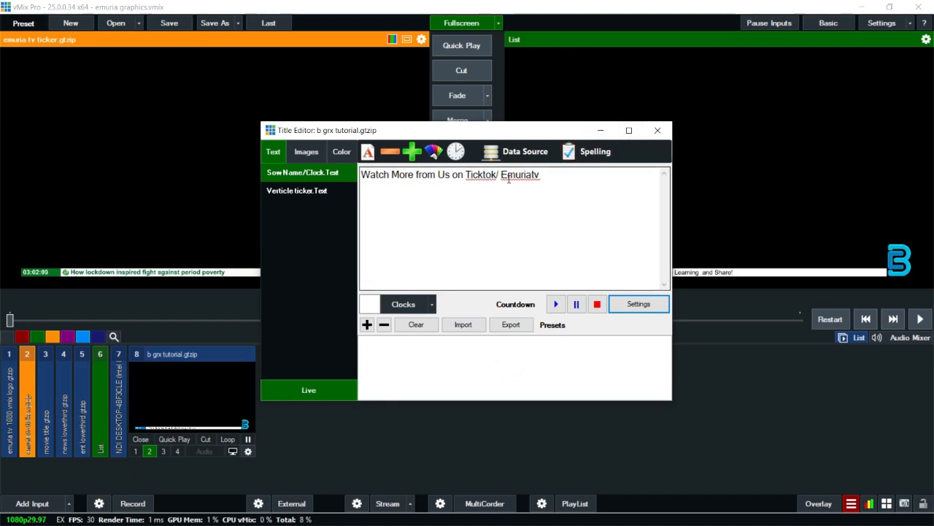
left_click(656, 131)
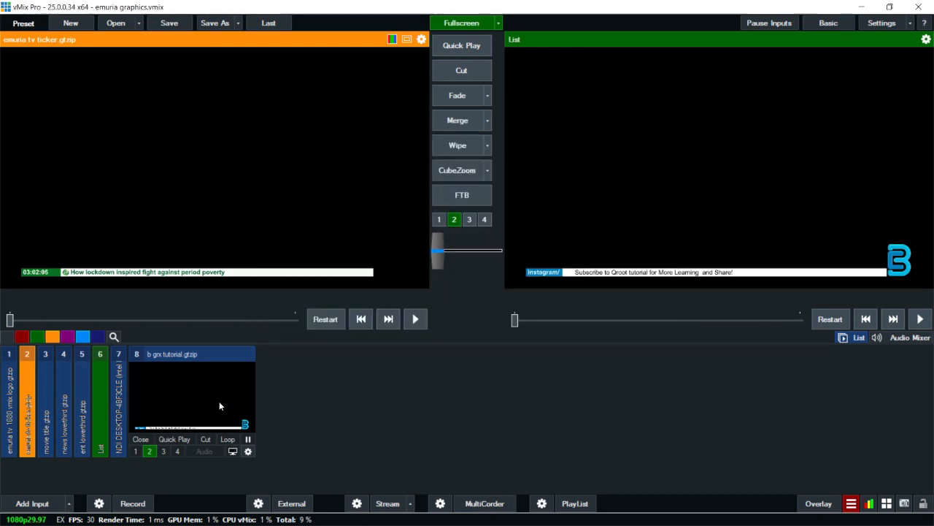
Step: Bind the Verticle ticker text field to Emuria All Lowerthirds, table Social Platforms, column Social Platform
right_click(212, 394)
left_click(242, 399)
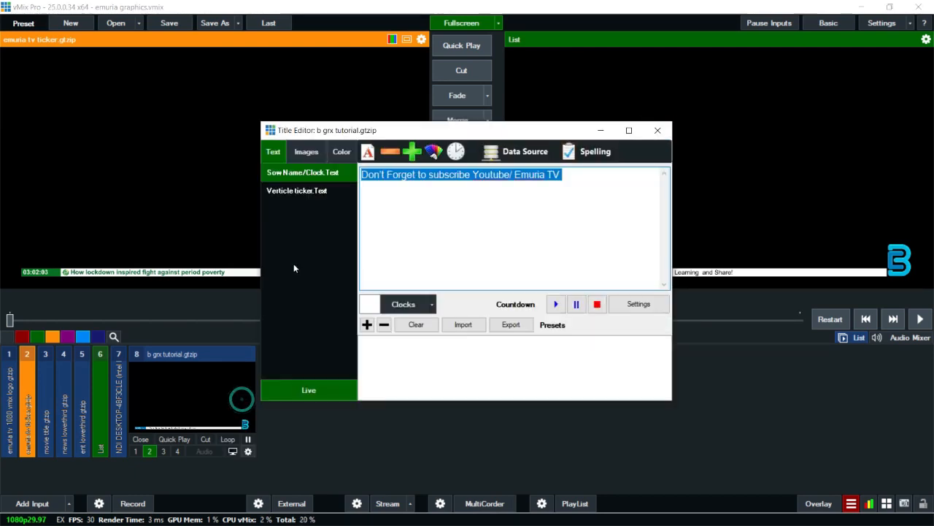
left_click(316, 194)
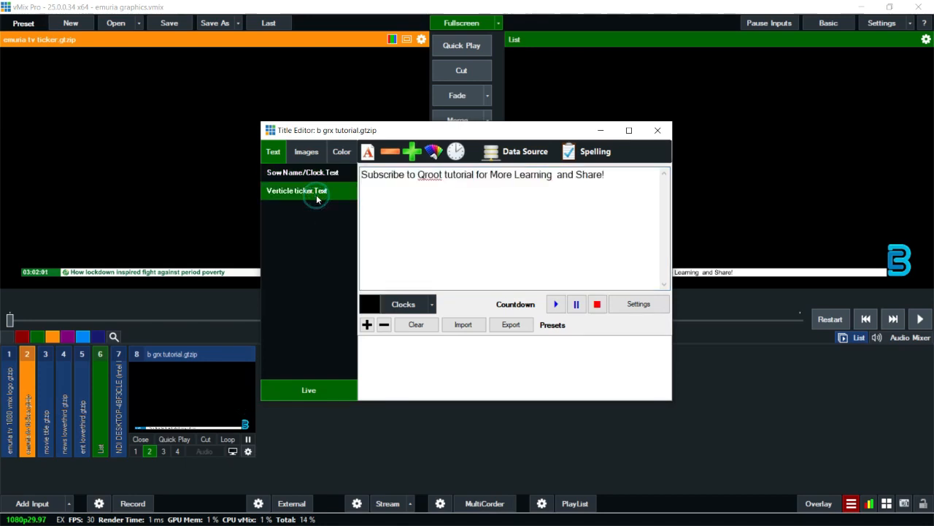
left_click(494, 157)
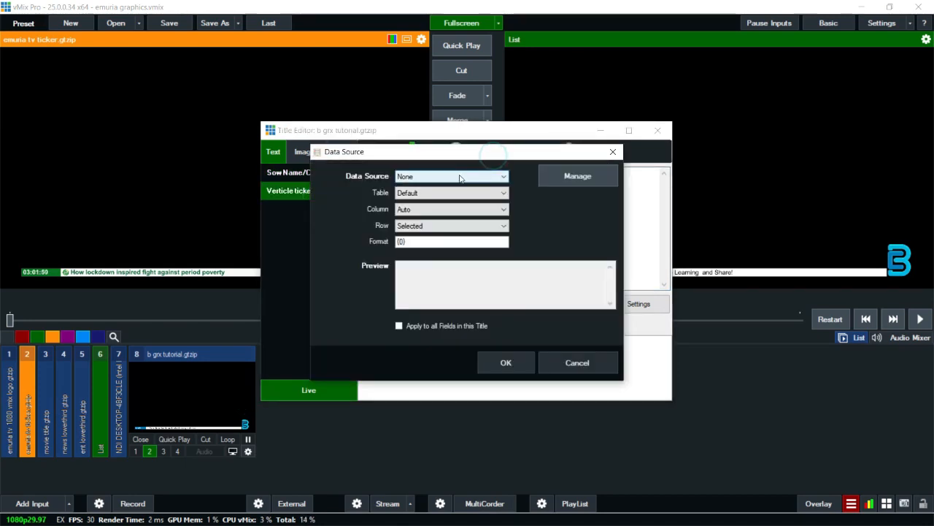
left_click(455, 176)
left_click(441, 197)
left_click(442, 193)
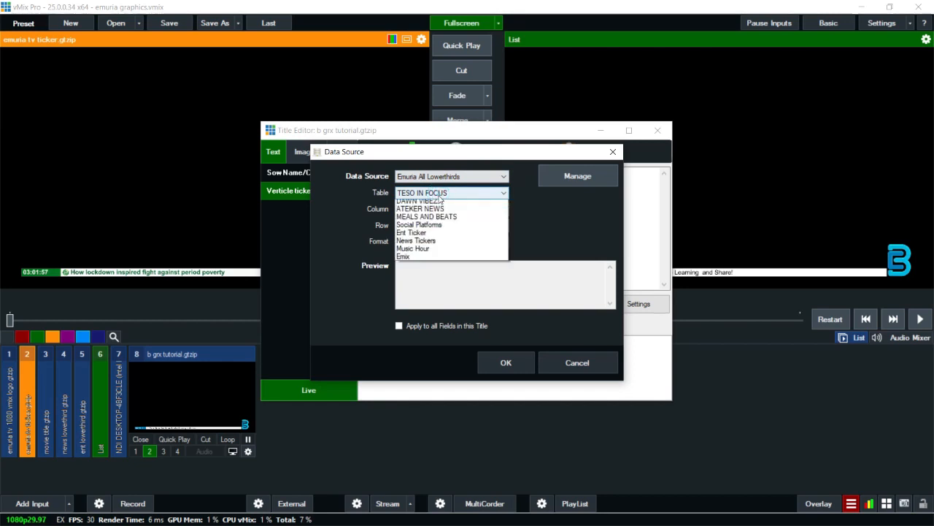
left_click(432, 237)
left_click(445, 210)
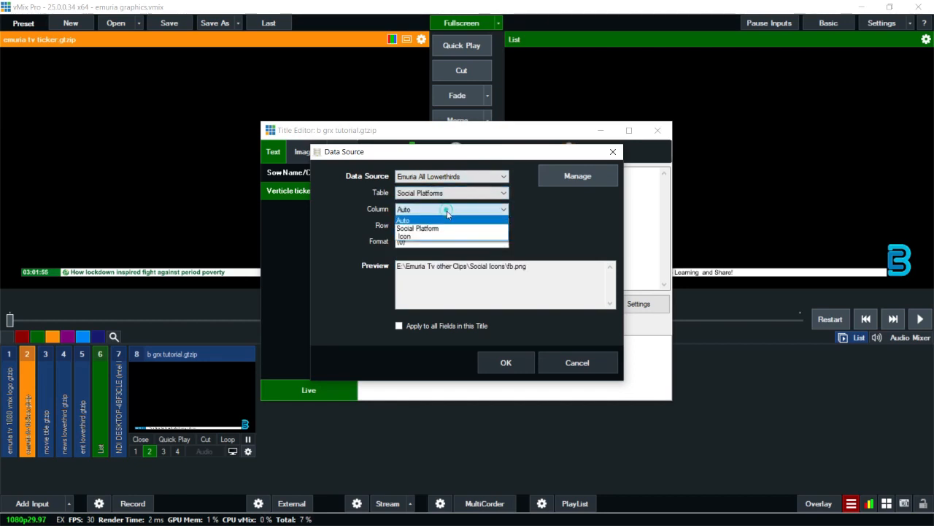
left_click(440, 228)
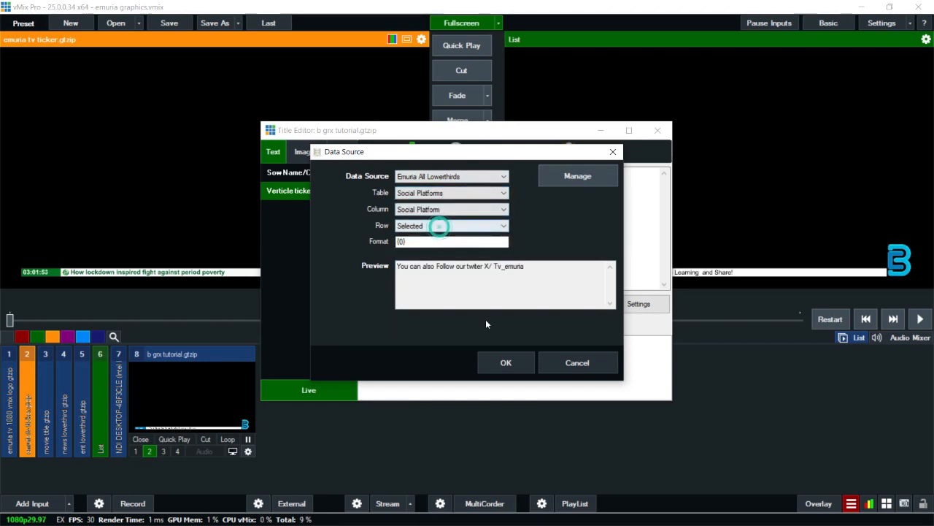
left_click(506, 363)
Step: Insert the 24-hour time-of-day clock {0:H:mm:ss} into the Clock text field and close the title editor
left_click(323, 175)
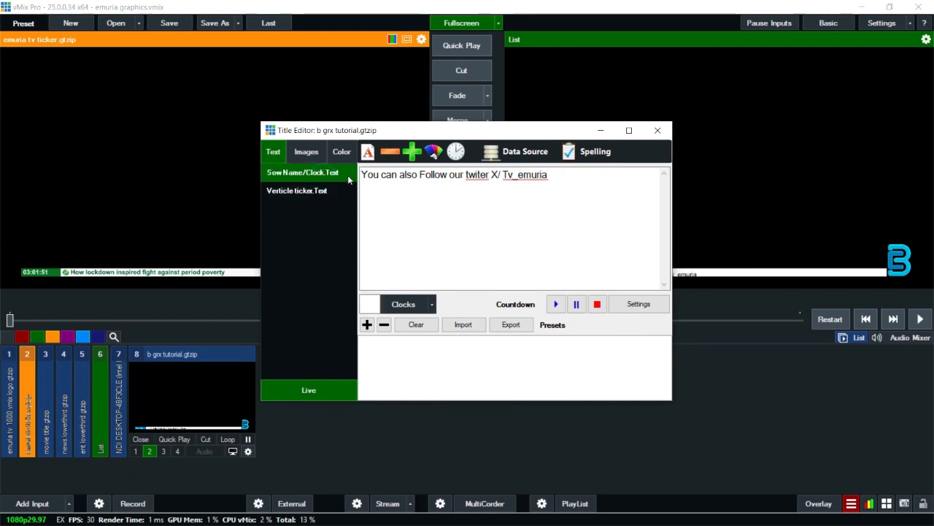
left_click(430, 305)
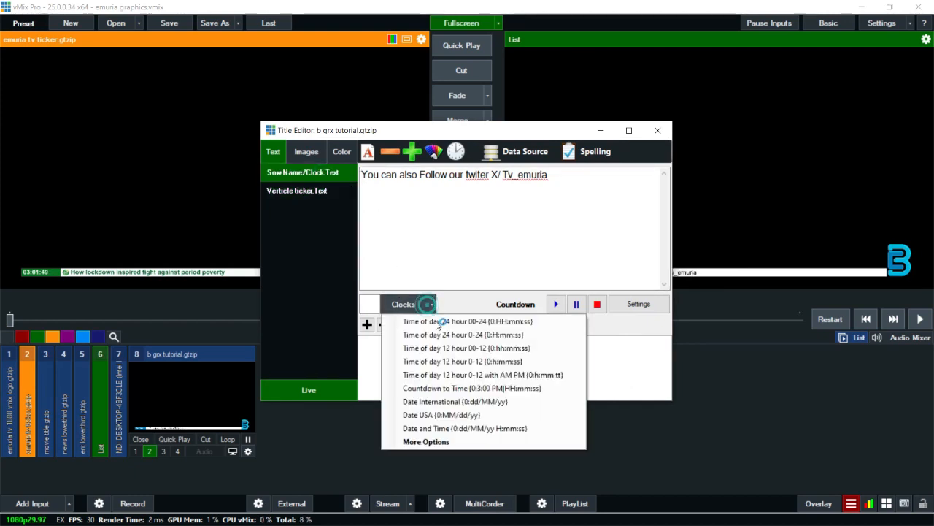
left_click(425, 318)
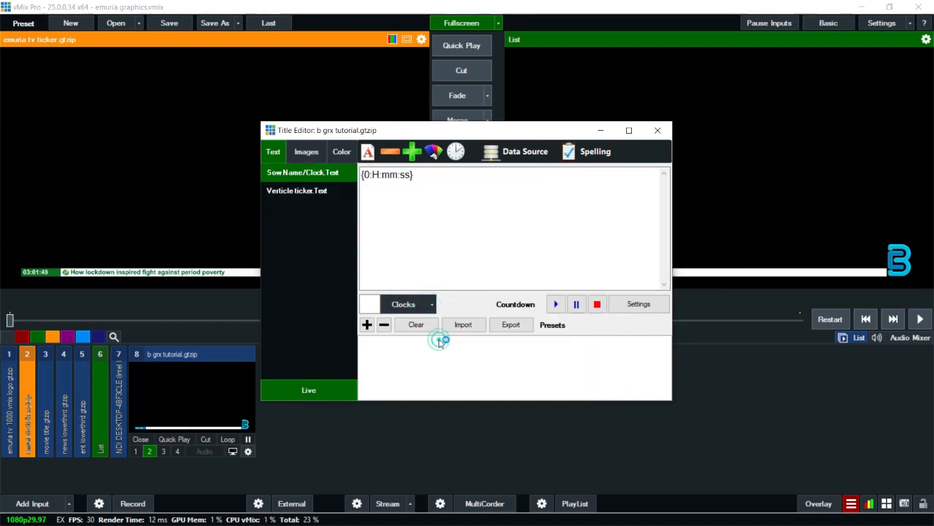
left_click(656, 132)
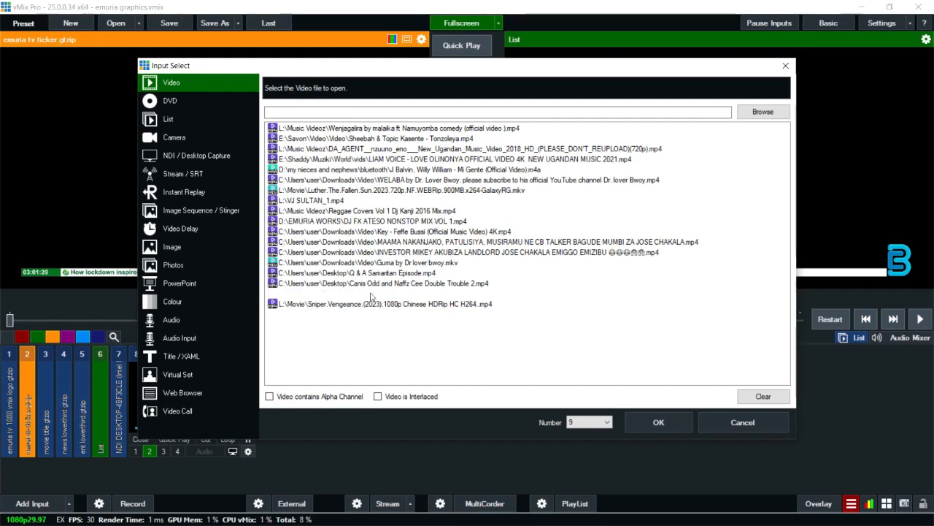
Step: Add the video file 08056.MTS from Downloads as a new input
left_click(653, 430)
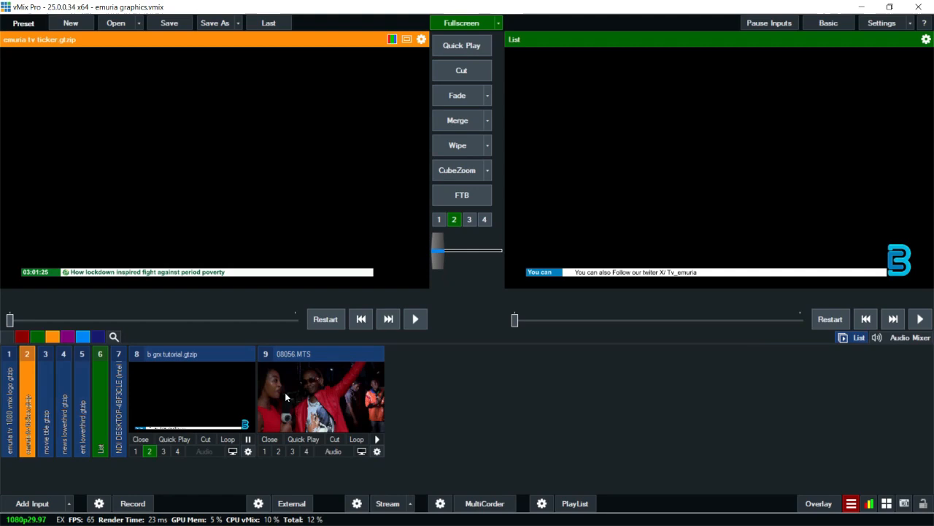
left_click(278, 394)
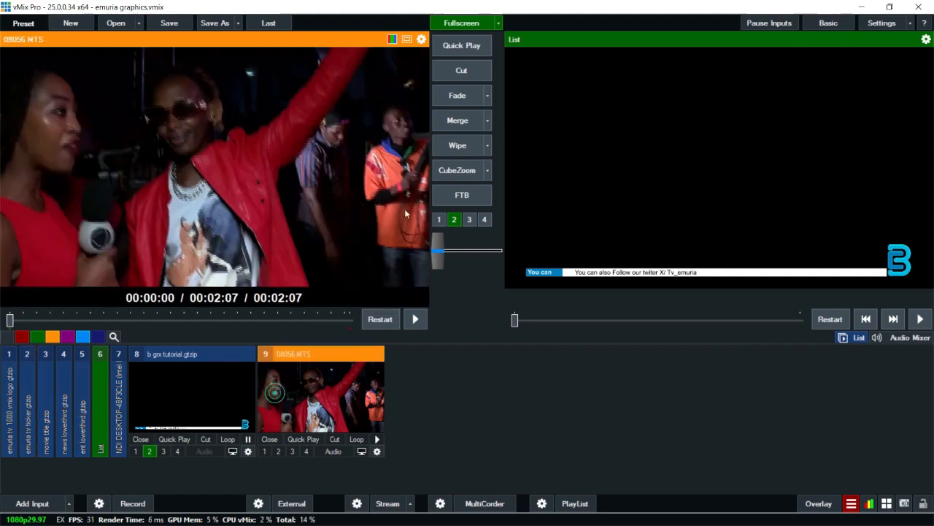
Step: Fade the 08056.MTS video to the program output and switch on its audio
left_click(442, 99)
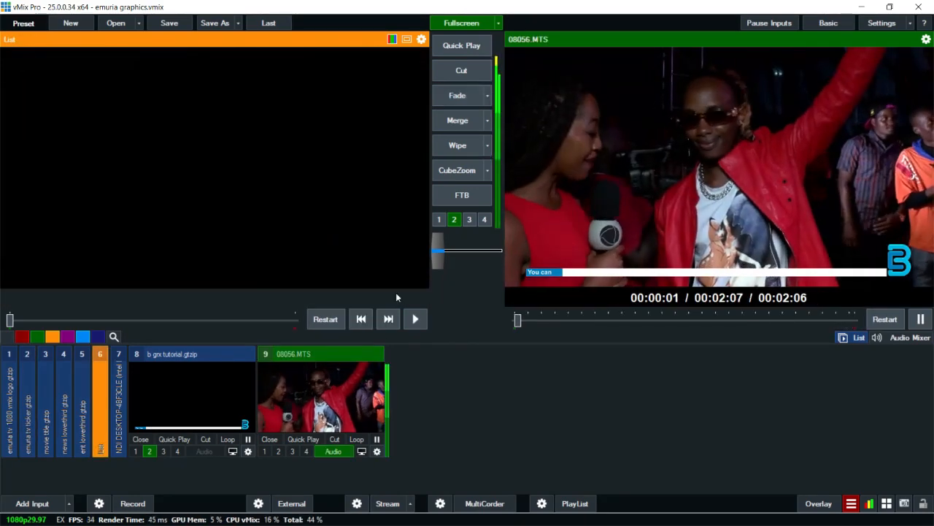
left_click(335, 452)
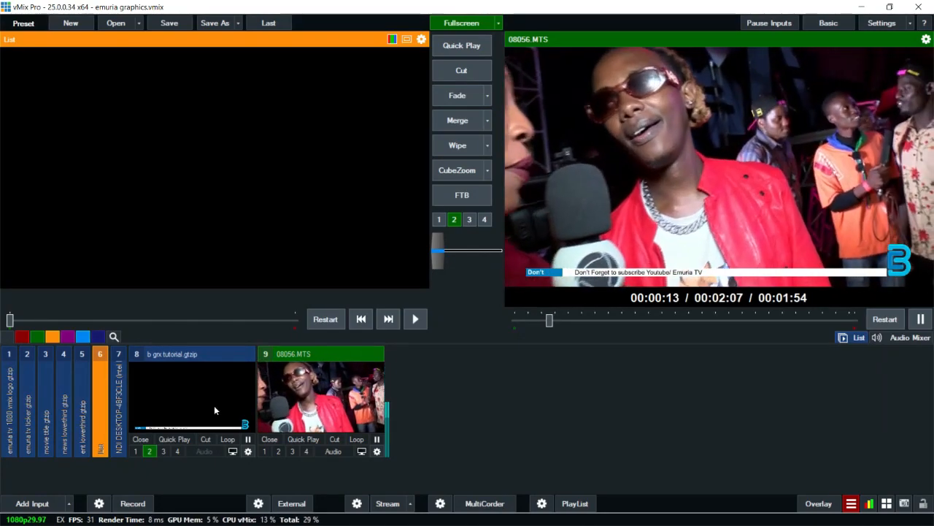
Step: Reapply the 24-hour {0:H:mm:ss} clock to the Clock text field and close the title editor
right_click(209, 407)
left_click(231, 413)
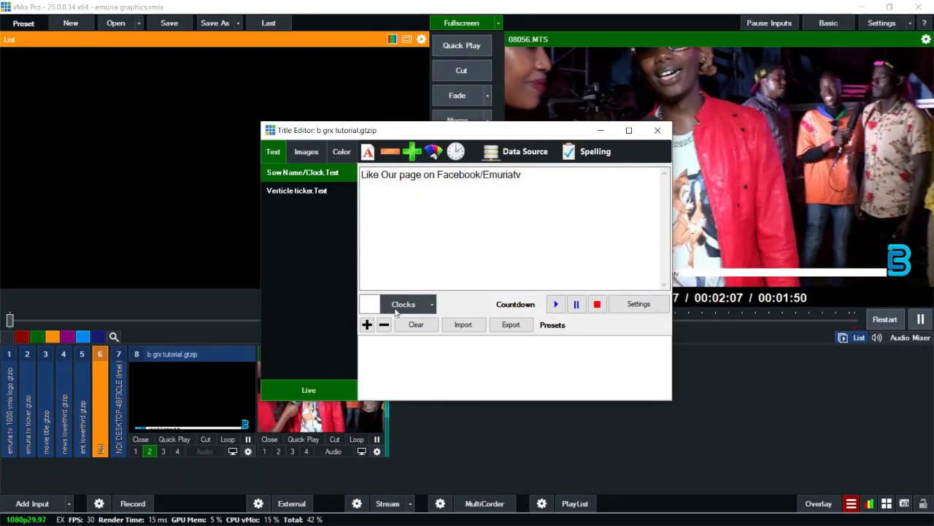
left_click(429, 305)
left_click(416, 328)
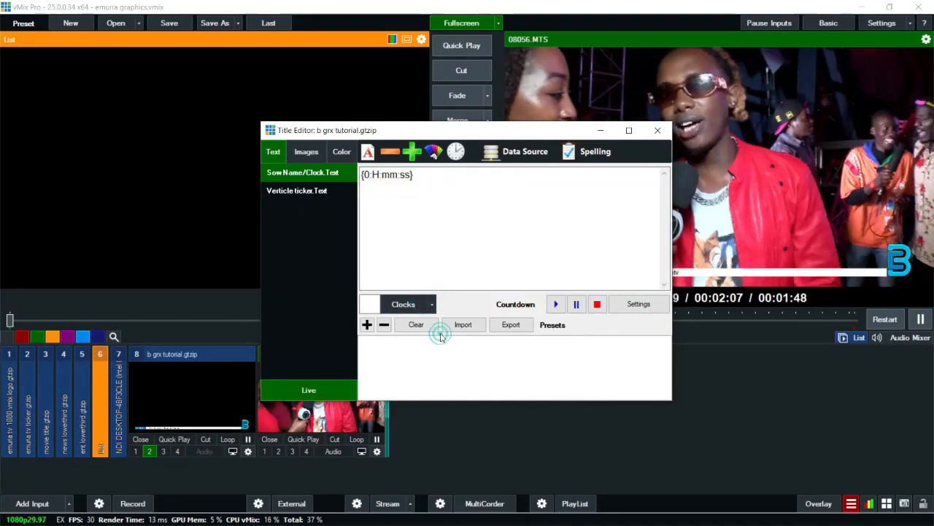
left_click(657, 130)
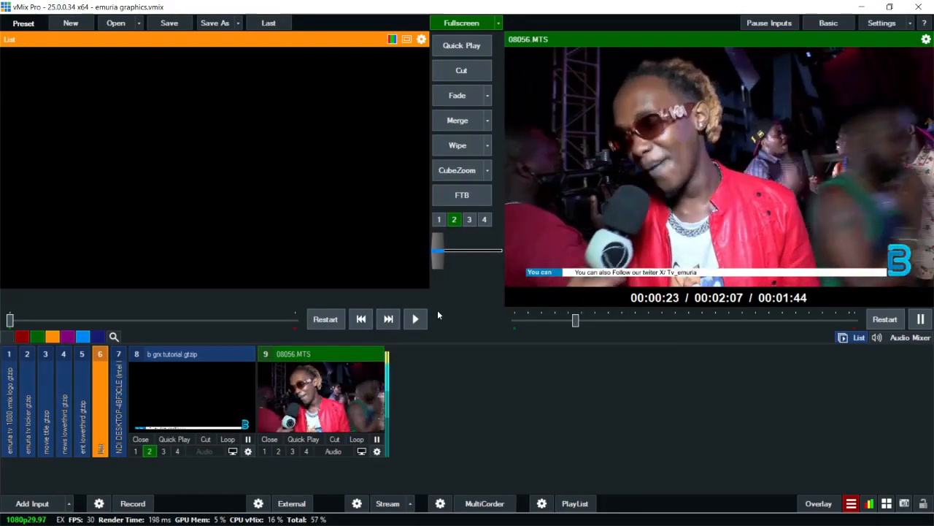
Step: Remove the Clock text field's data binding by setting its data source to None
right_click(219, 400)
left_click(248, 408)
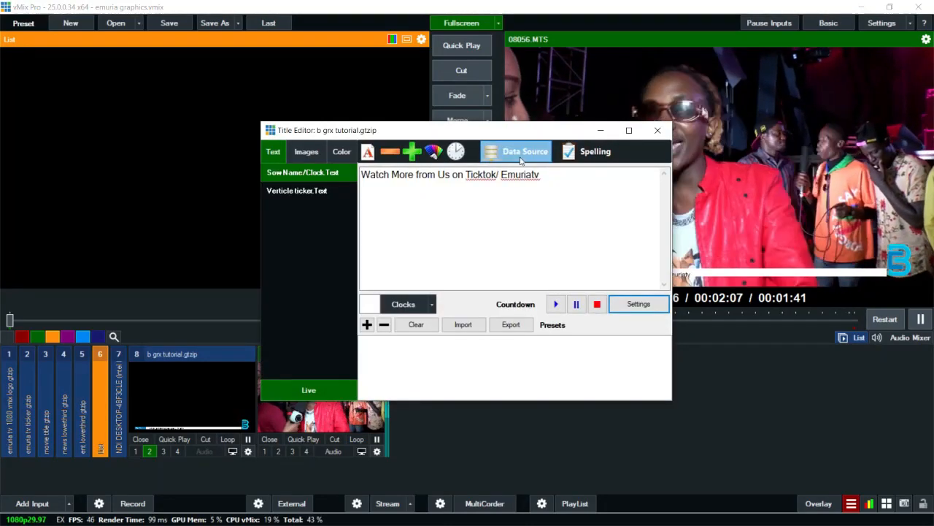
left_click(520, 154)
left_click(447, 177)
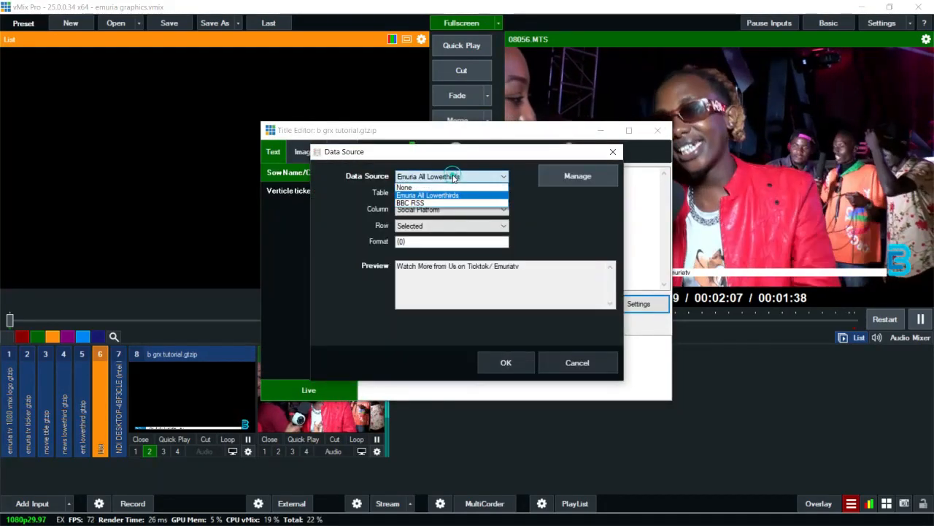
left_click(440, 187)
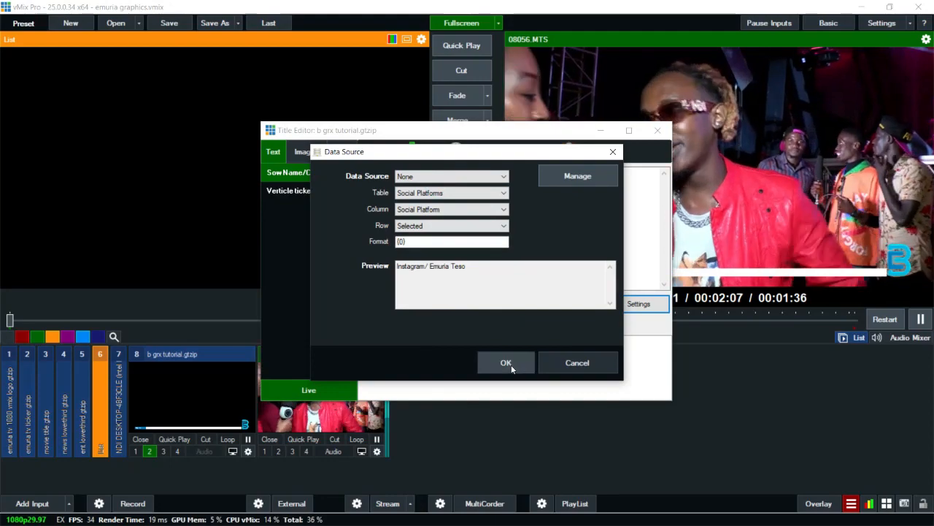
left_click(510, 363)
Step: Set the Clock text field to the 12-hour time-of-day clock {0:h:mm:ss} and close the title editor
left_click(414, 307)
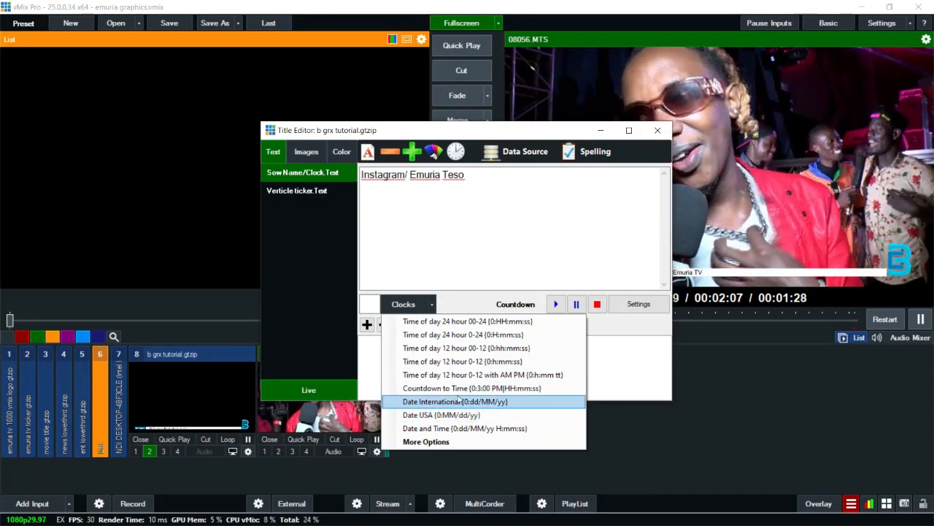
left_click(462, 361)
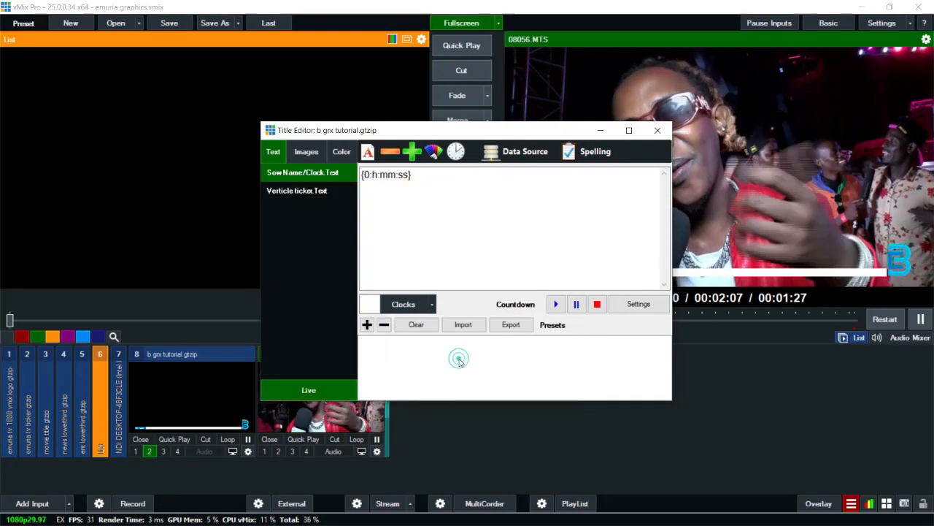
left_click(657, 130)
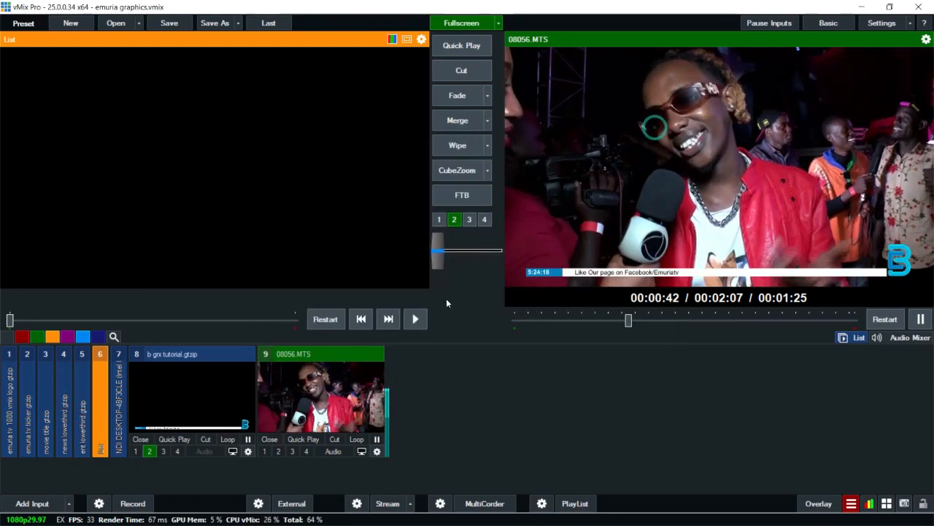